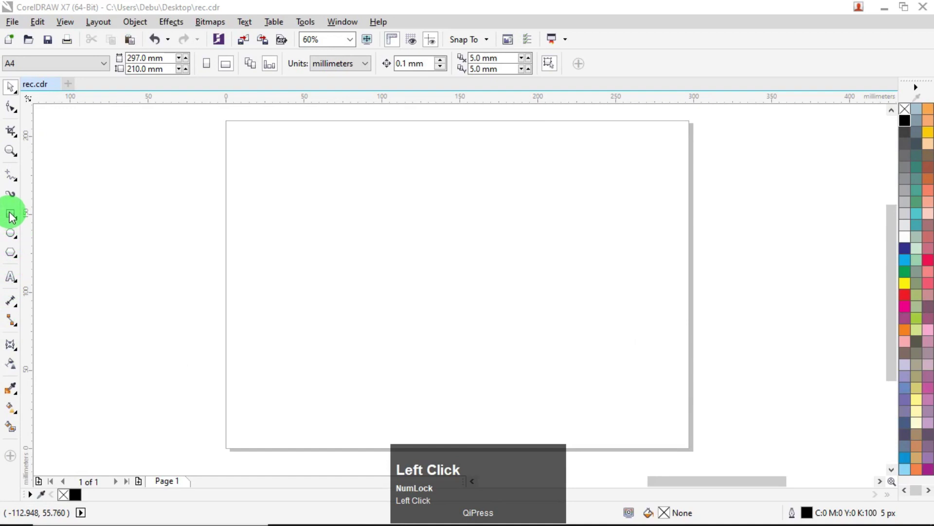
- Draw a rectangle, set its size to 268 × 132 mm, and center it on the page
{"action": "left_click", "coordinate": [10, 215]}
{"action": "left_click_drag", "start_coordinate": [254, 182], "coordinate": [656, 377]}
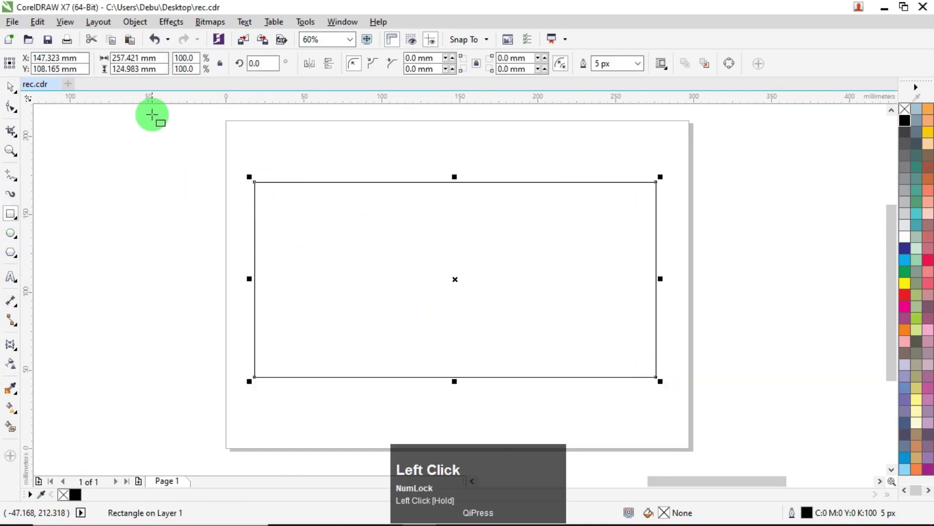
{"action": "left_click", "coordinate": [161, 59]}
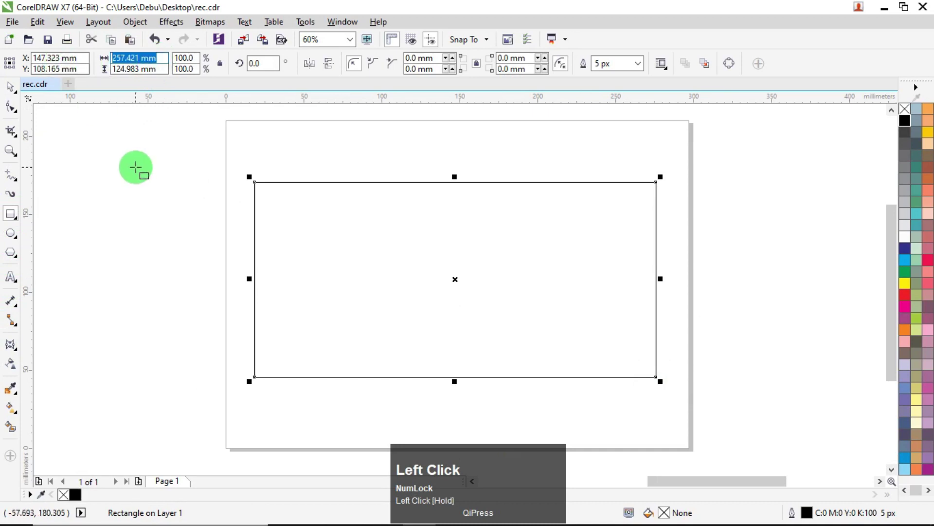
{"action": "type", "text": "268"}
{"action": "key", "text": "Tab"}
{"action": "type", "text": "132"}
{"action": "key", "text": "Return"}
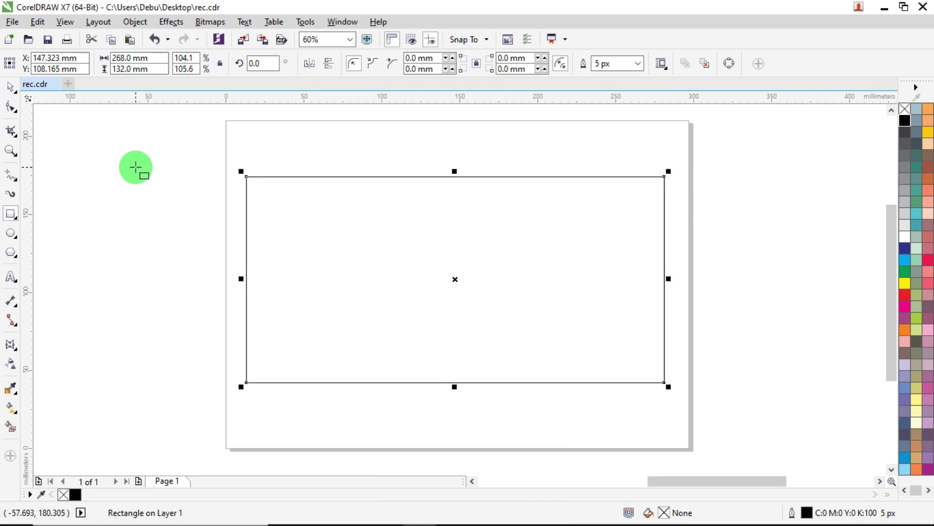
{"action": "key", "text": "p"}
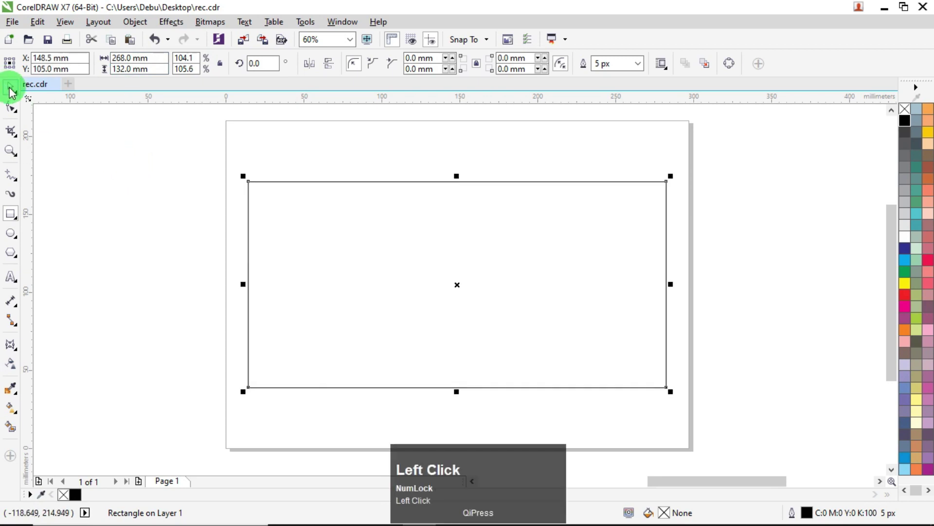
- Duplicate the rectangle in place and set the copy's width to 200 mm
{"action": "left_click", "coordinate": [364, 259]}
{"action": "left_click", "coordinate": [371, 258]}
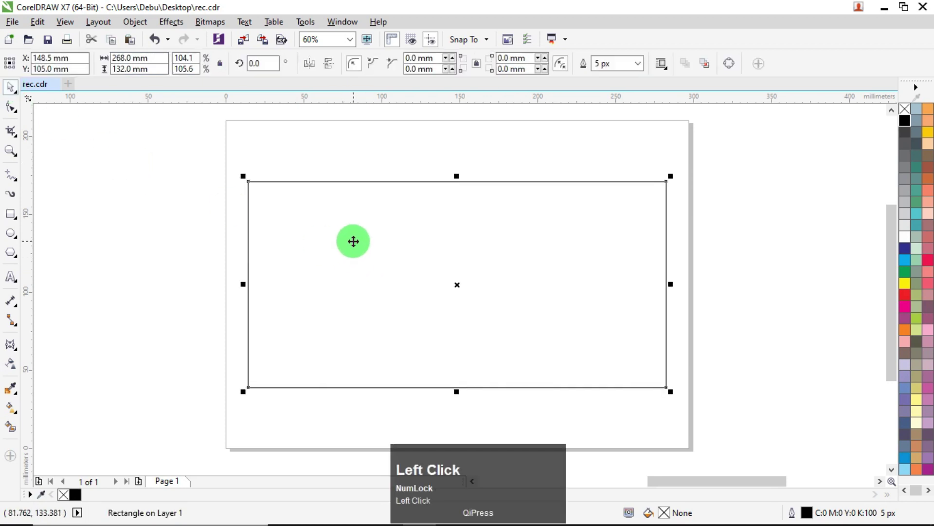
{"action": "left_click", "coordinate": [38, 22]}
{"action": "left_click", "coordinate": [65, 122]}
{"action": "left_click", "coordinate": [38, 21]}
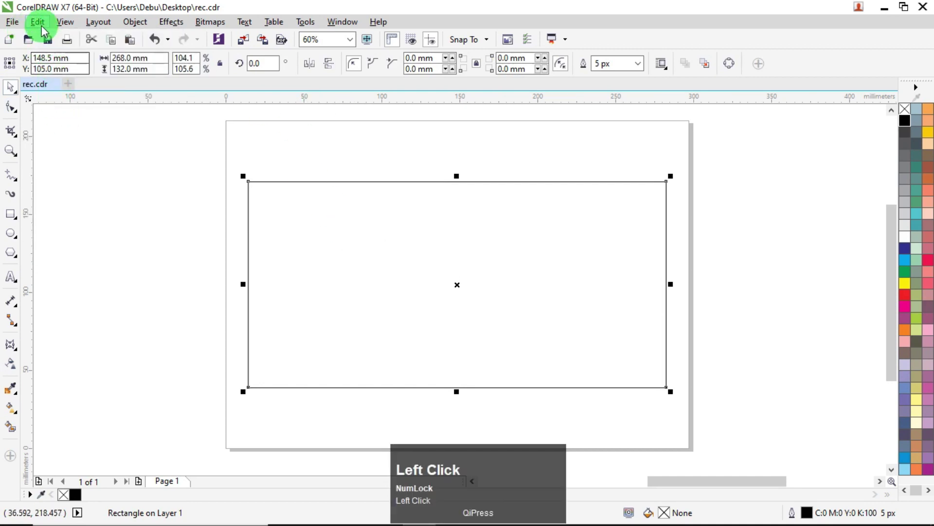
{"action": "left_click", "coordinate": [66, 131]}
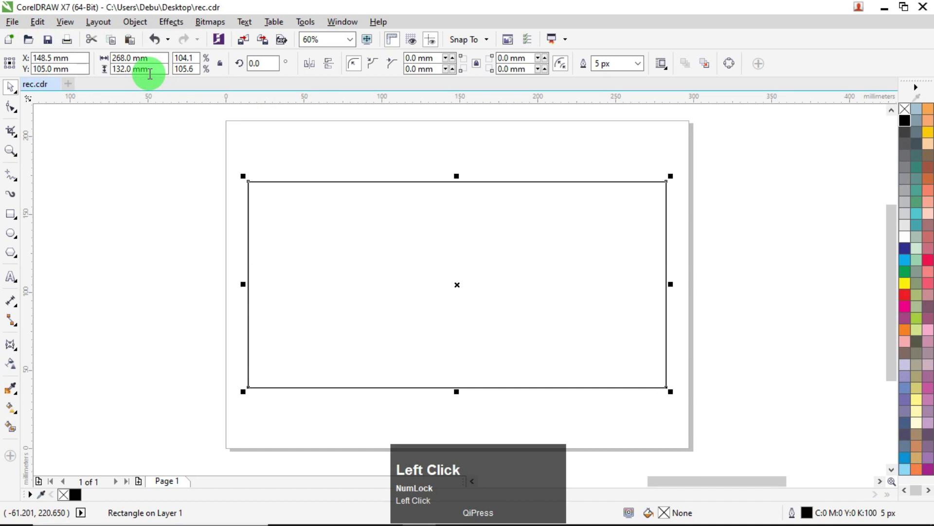
{"action": "left_click", "coordinate": [156, 59]}
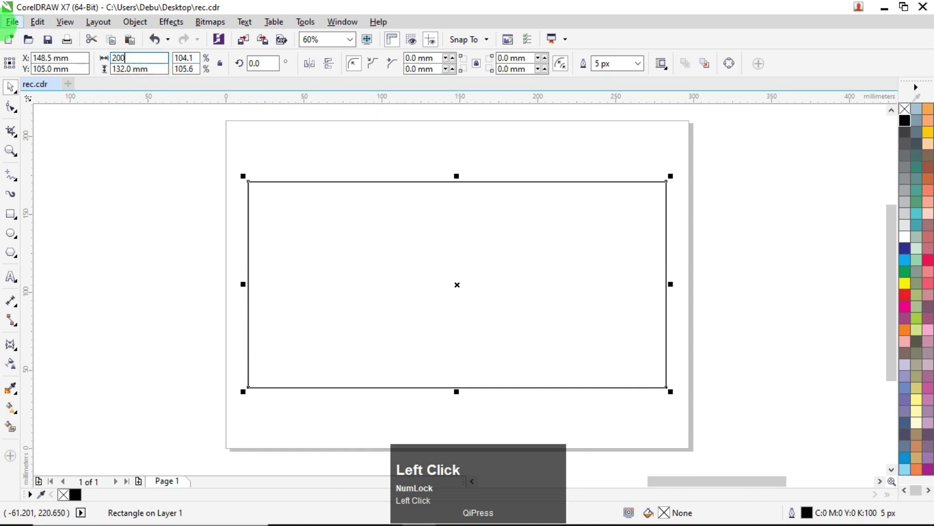
{"action": "key", "text": "Return"}
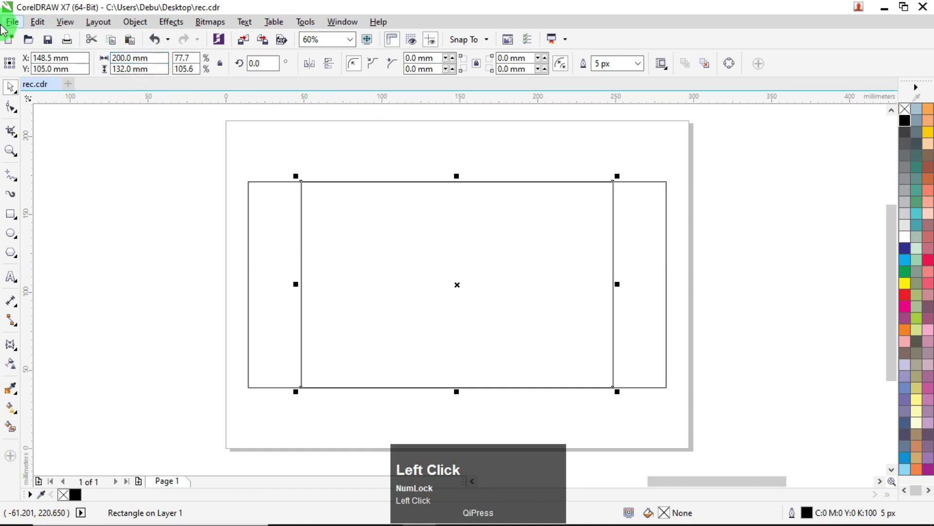
- Align the 200 mm rectangle to the large rectangle's right edge, and narrow the large rectangle to the remaining 68 mm on its left
{"action": "left_click", "coordinate": [649, 229], "text": "shift"}
{"action": "key", "text": "r"}
{"action": "left_click", "coordinate": [452, 224]}
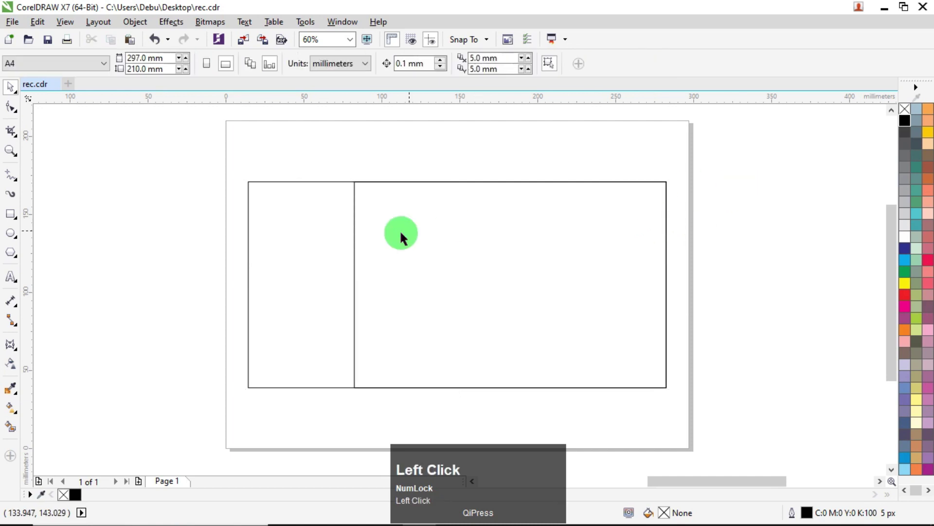
{"action": "left_click", "coordinate": [669, 281]}
{"action": "left_click_drag", "start_coordinate": [672, 285], "coordinate": [362, 276]}
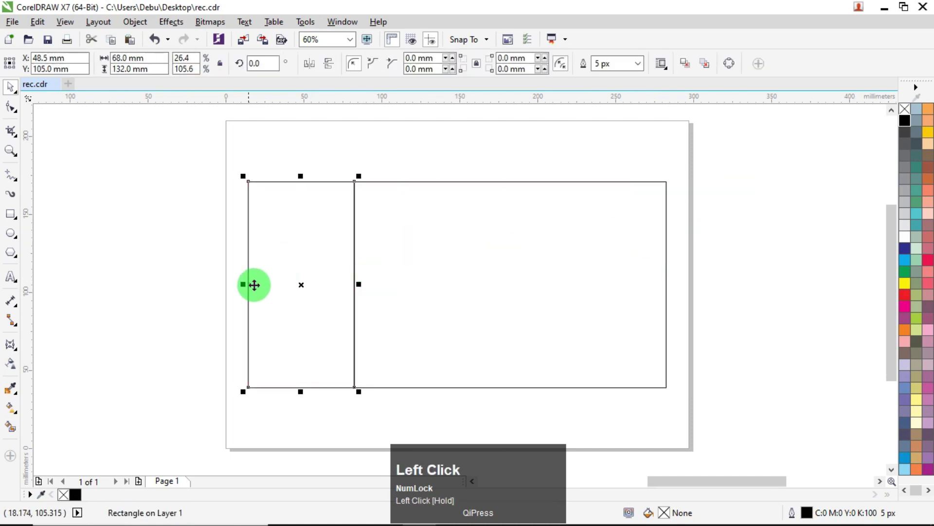
- Make a narrowed copy of the 68 mm rectangle, about 4.7 mm wide along its right edge, with yellow-green fill and no outline
{"action": "left_click_drag", "start_coordinate": [243, 284], "coordinate": [342, 286]}
{"action": "right_click", "coordinate": [341, 286]}
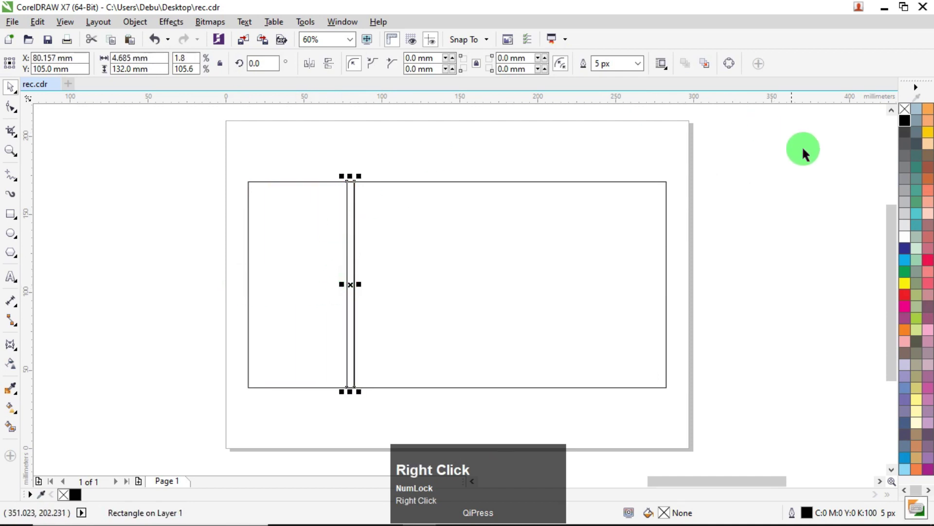
{"action": "left_click", "coordinate": [916, 316]}
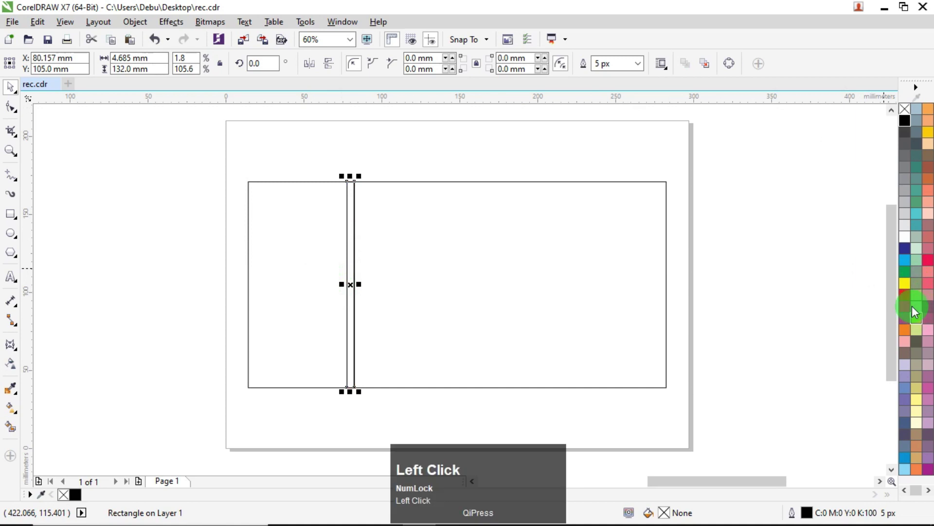
{"action": "right_click", "coordinate": [904, 109]}
- Fill the 68 mm rectangle with pale cream (C0 M0 Y20 K0) and remove its outline
{"action": "left_click", "coordinate": [361, 238]}
{"action": "left_click", "coordinate": [289, 238]}
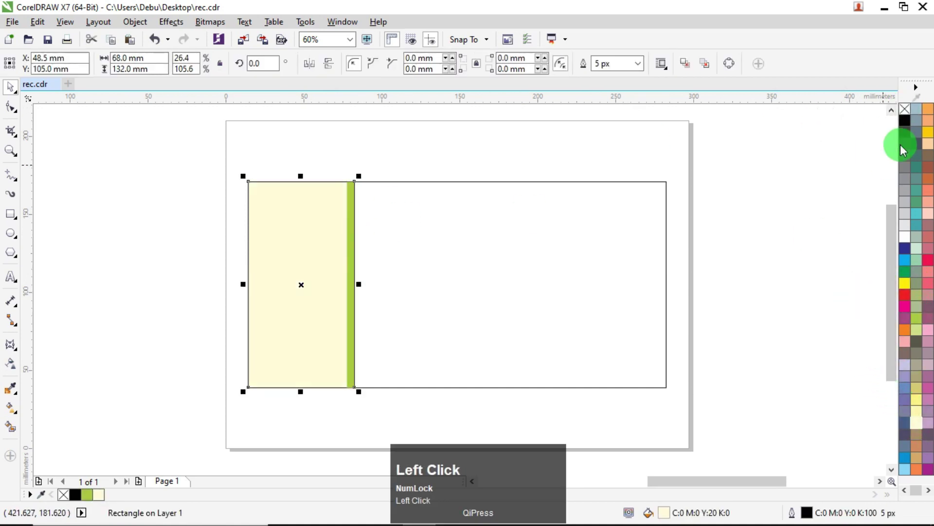
{"action": "left_click", "coordinate": [690, 141]}
{"action": "left_click_drag", "start_coordinate": [239, 164], "coordinate": [382, 402]}
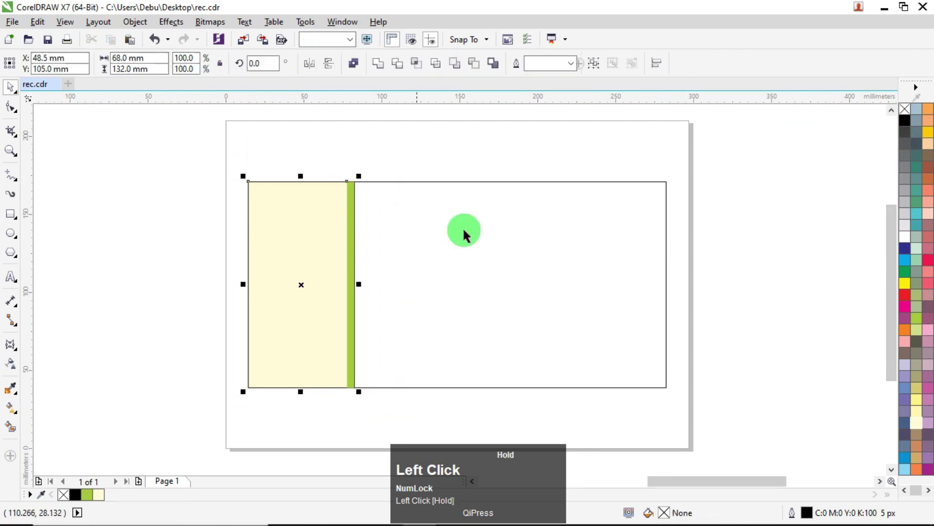
{"action": "right_click", "coordinate": [904, 109]}
- Fill the 200 mm rectangle with light blue (C40 M0 Y0 K0) and remove its outline
{"action": "left_click", "coordinate": [571, 217]}
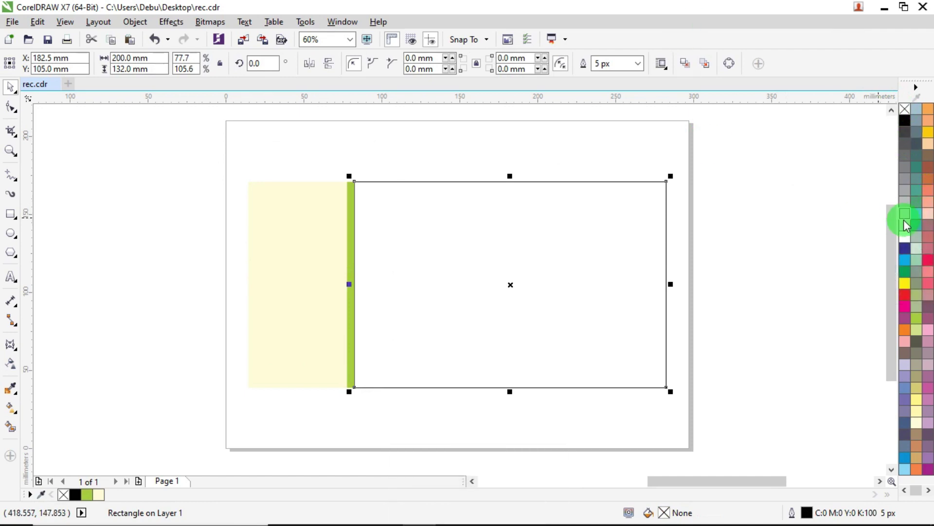
{"action": "left_click", "coordinate": [904, 470]}
{"action": "right_click", "coordinate": [851, 129]}
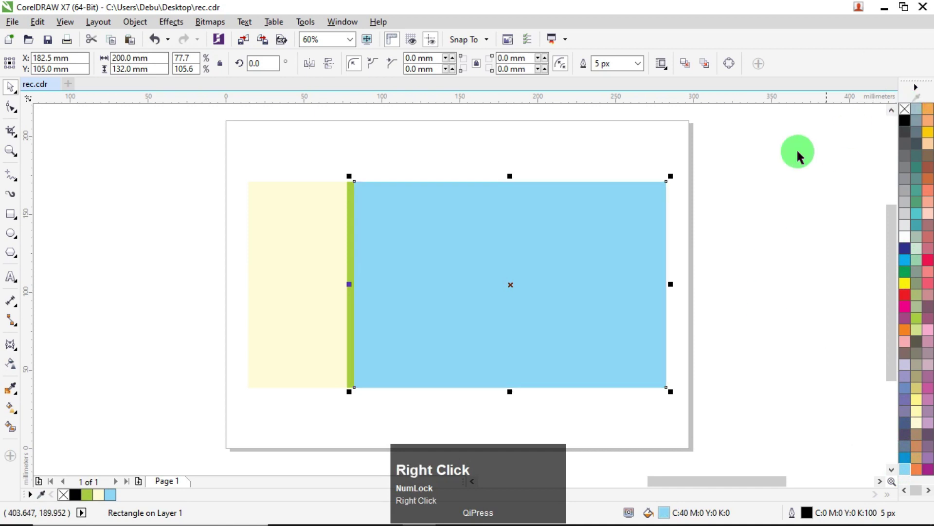
{"action": "left_click", "coordinate": [404, 213]}
- Recolor the narrow strip between the two panels to a deeper blue
{"action": "scroll", "coordinate": [374, 178], "scroll_direction": "up", "scroll_amount": 5}
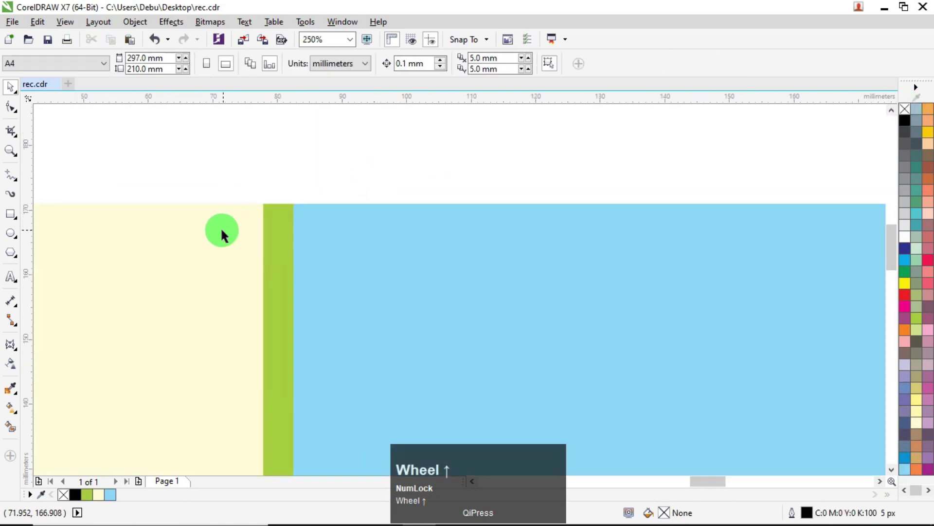
{"action": "scroll", "coordinate": [288, 211], "scroll_direction": "down", "scroll_amount": 7}
{"action": "scroll", "coordinate": [286, 253], "scroll_direction": "up", "scroll_amount": 3}
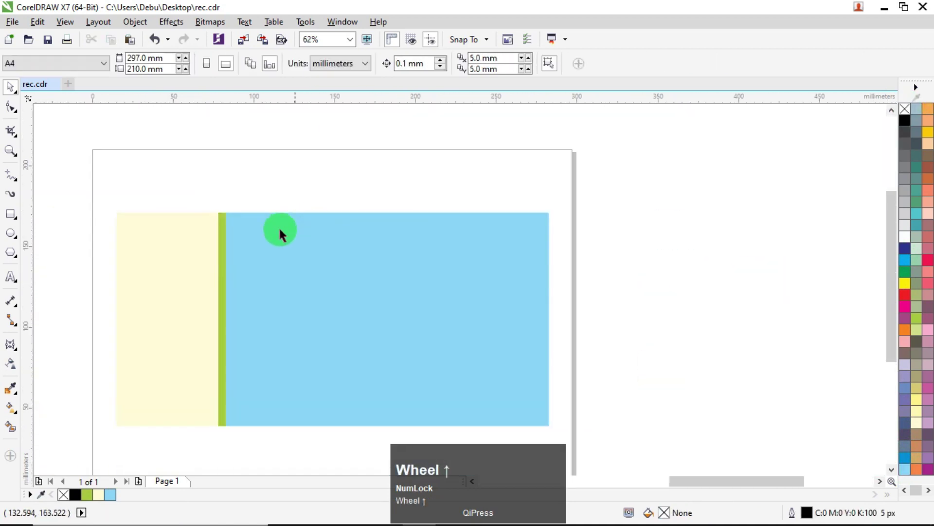
{"action": "left_click", "coordinate": [222, 230]}
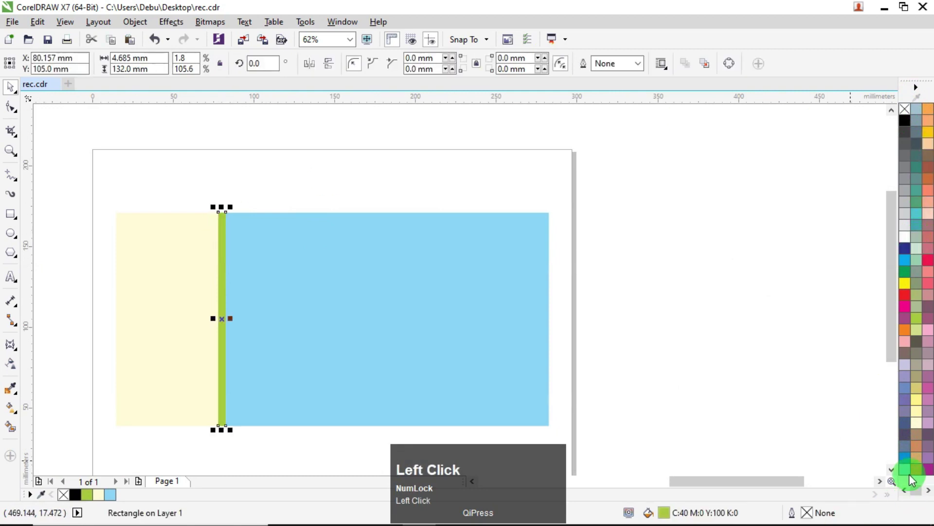
{"action": "left_click", "coordinate": [906, 457]}
{"action": "left_click", "coordinate": [581, 170]}
- Apply a linear fountain fill running from top to bottom of the 200 mm panel, with light blue at both ends
{"action": "left_click", "coordinate": [355, 279]}
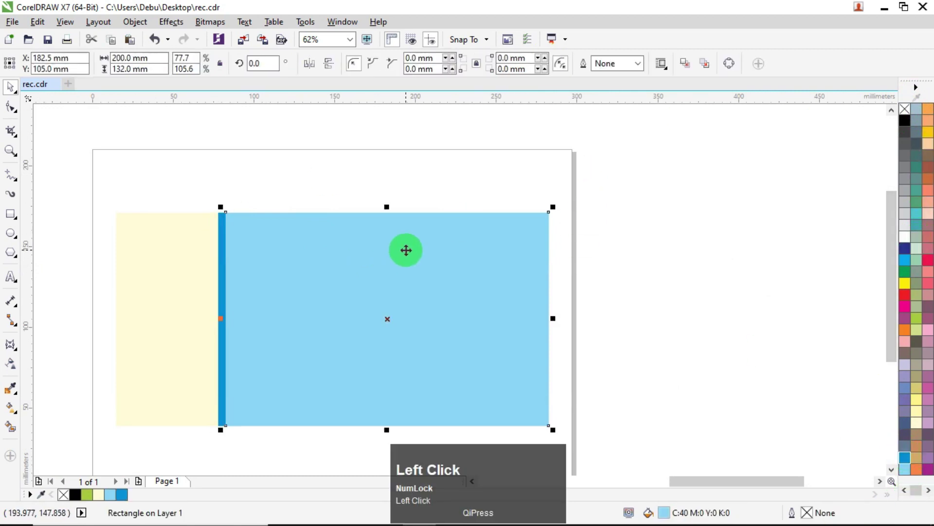
{"action": "left_click", "coordinate": [634, 303]}
{"action": "left_click", "coordinate": [440, 314]}
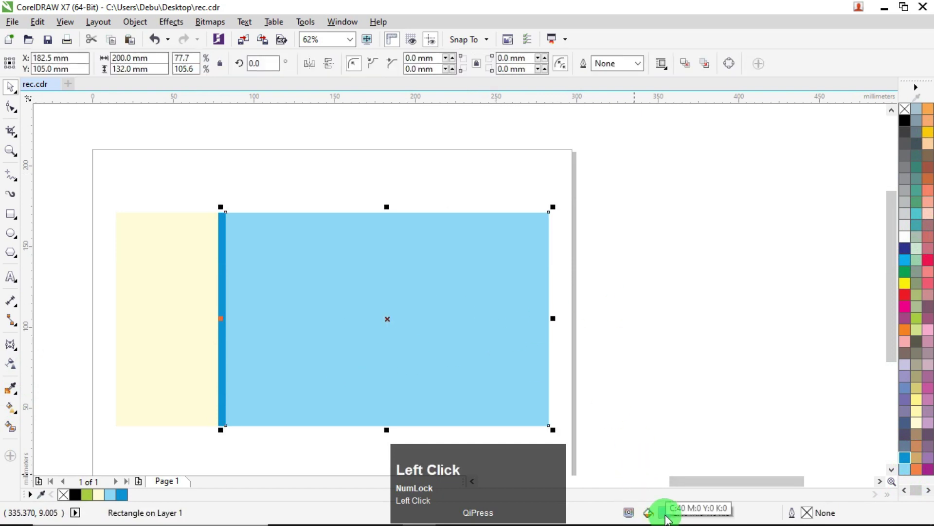
{"action": "left_click", "coordinate": [13, 411]}
{"action": "left_click_drag", "start_coordinate": [384, 219], "coordinate": [378, 419]}
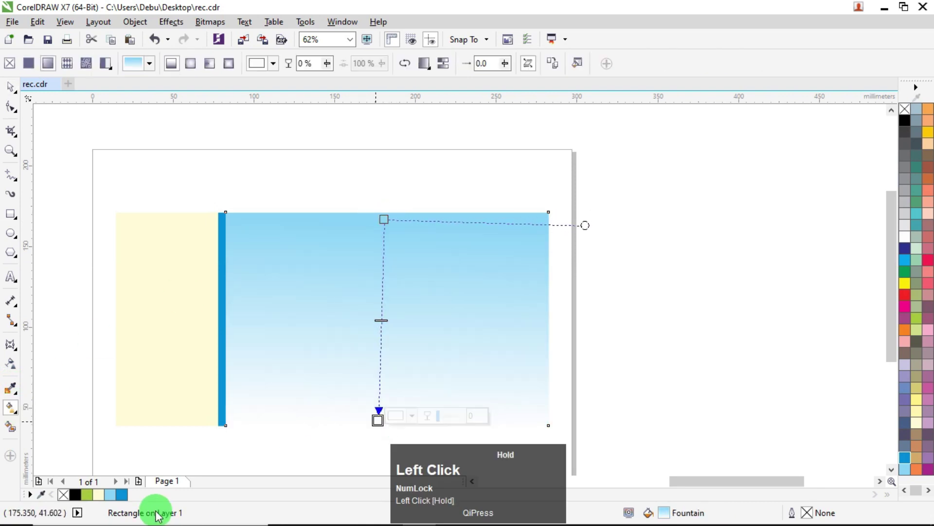
{"action": "left_click", "coordinate": [115, 499]}
- Add a pale cream color node at 49% of the panel's gradient
{"action": "double_click", "coordinate": [381, 261]}
{"action": "left_click_drag", "start_coordinate": [384, 317], "coordinate": [382, 318]}
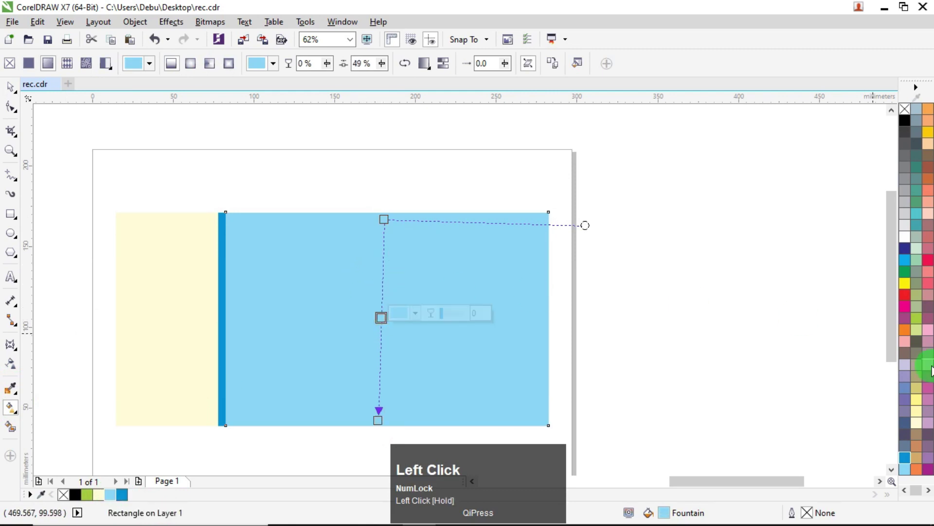
{"action": "left_click", "coordinate": [917, 421]}
{"action": "left_click", "coordinate": [918, 426]}
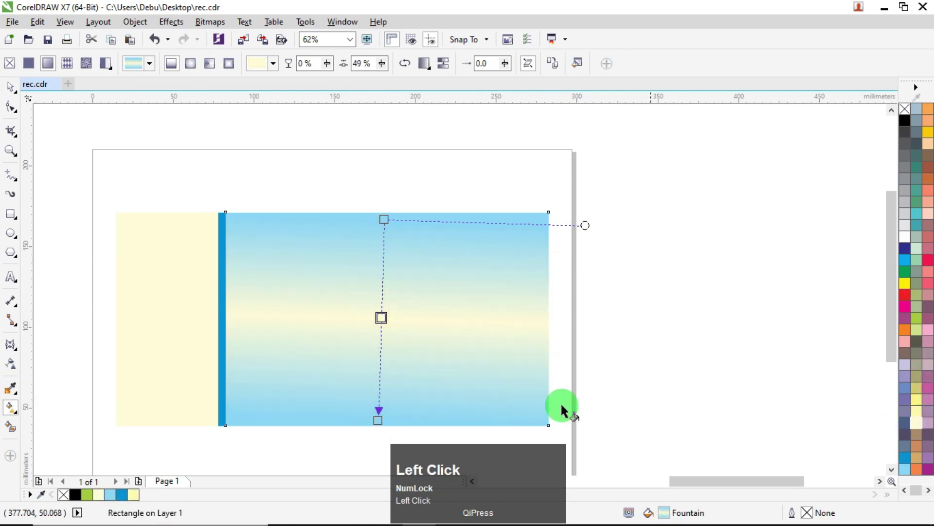
- Expand the gradient's middle into two color nodes at 36% and 64%, both filled with light yellow
{"action": "double_click", "coordinate": [380, 330]}
{"action": "left_click_drag", "start_coordinate": [380, 330], "coordinate": [383, 292]}
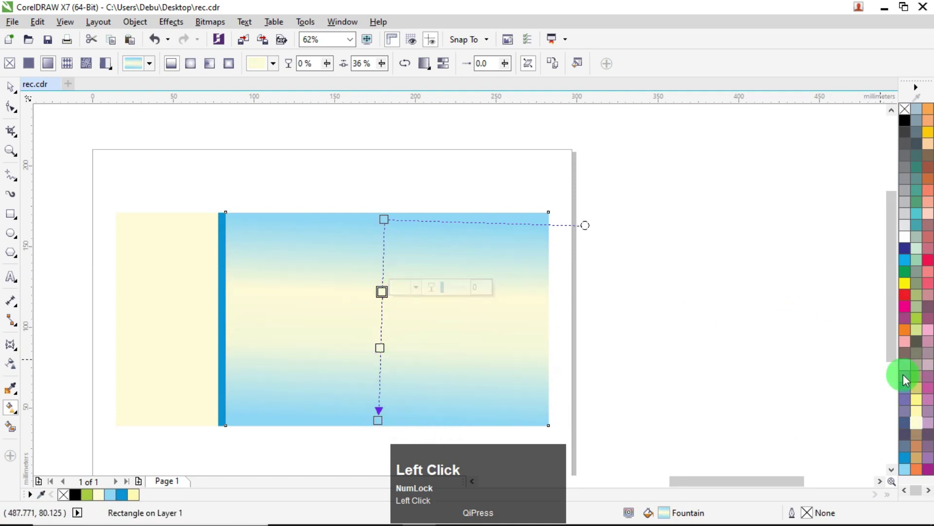
{"action": "left_click", "coordinate": [917, 410]}
{"action": "left_click", "coordinate": [374, 364]}
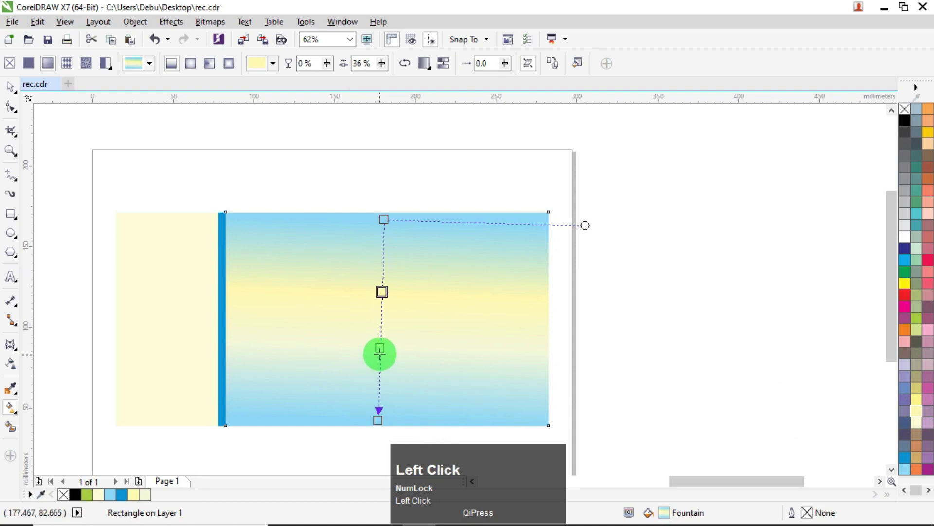
{"action": "left_click", "coordinate": [380, 349]}
{"action": "left_click", "coordinate": [905, 423]}
{"action": "left_click", "coordinate": [915, 410]}
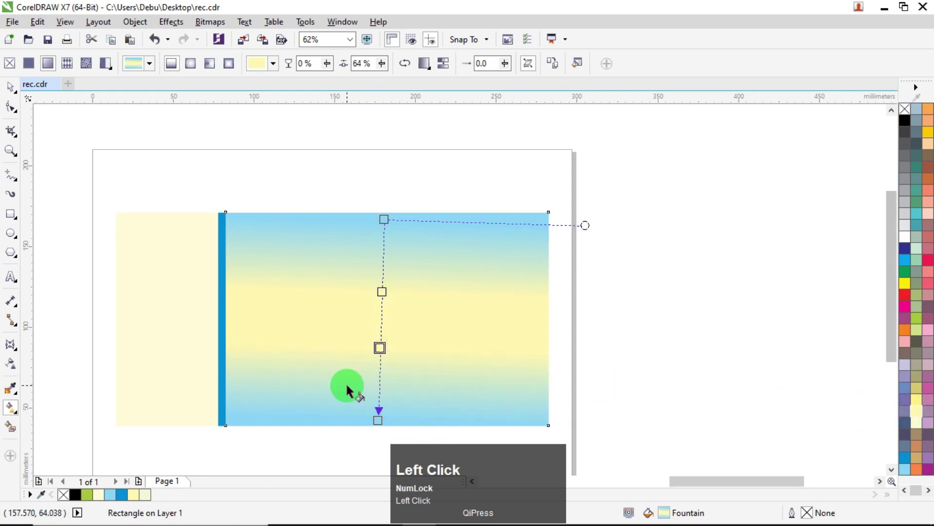
- Reduce the gradient's middle to a single light yellow node at 45% and finish editing the fill
{"action": "left_click_drag", "start_coordinate": [380, 349], "coordinate": [389, 314]}
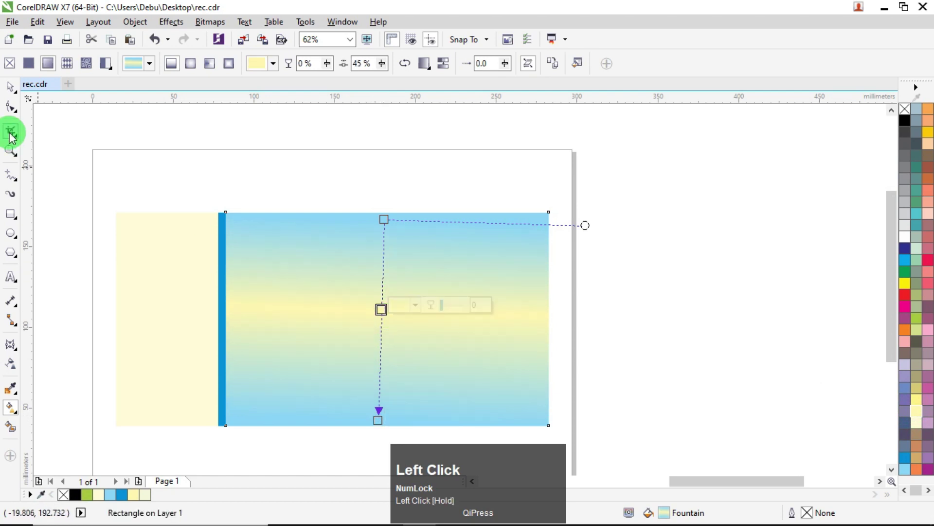
{"action": "left_click", "coordinate": [10, 87]}
{"action": "left_click", "coordinate": [612, 216]}
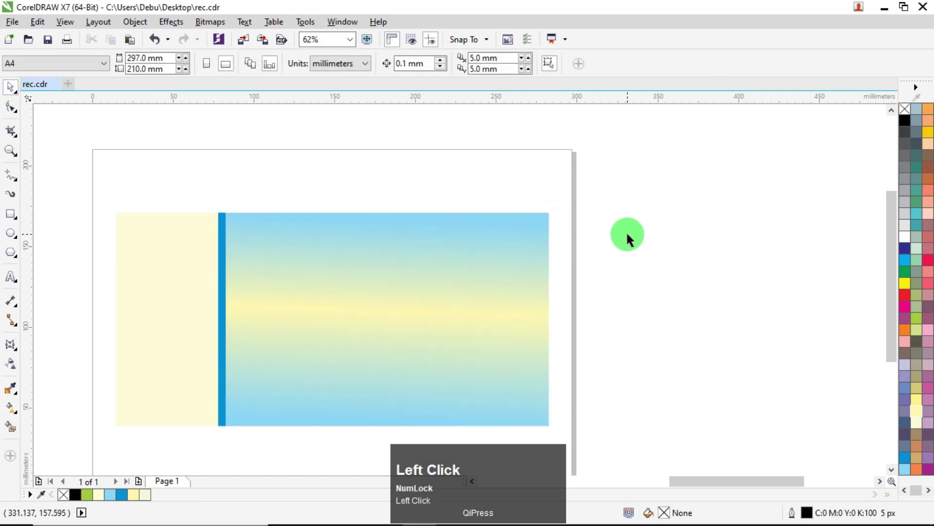
- Create a page-sized rectangle behind the panels, fill it with 20% black, and remove its outline
{"action": "scroll", "coordinate": [626, 230], "scroll_direction": "down", "scroll_amount": 2}
{"action": "scroll", "coordinate": [559, 275], "scroll_direction": "up", "scroll_amount": 2}
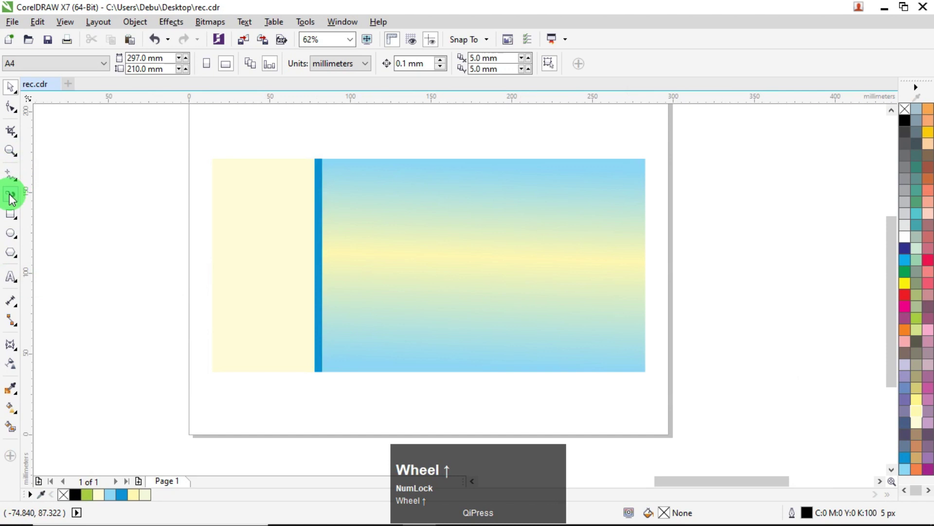
{"action": "double_click", "coordinate": [11, 215]}
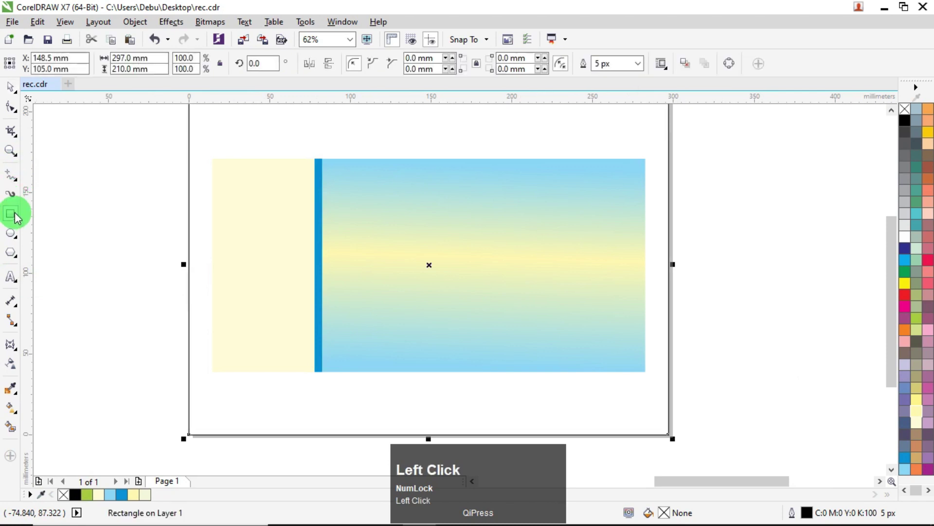
{"action": "left_click", "coordinate": [904, 215]}
{"action": "right_click", "coordinate": [904, 108]}
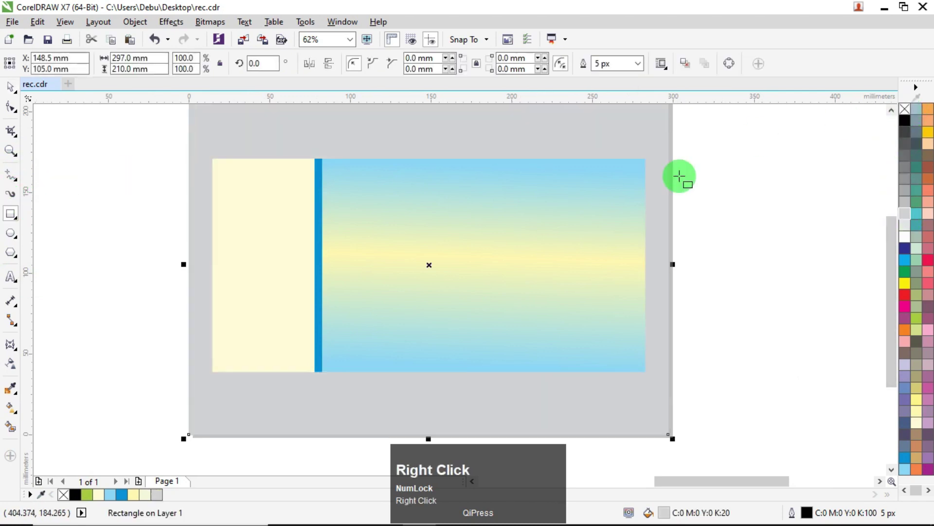
- Shrink the grey background rectangle's height evenly from top and bottom, leaving a narrow grey margin above and below the panels
{"action": "scroll", "coordinate": [665, 191], "scroll_direction": "down", "scroll_amount": 2}
{"action": "scroll", "coordinate": [605, 147], "scroll_direction": "up", "scroll_amount": 2}
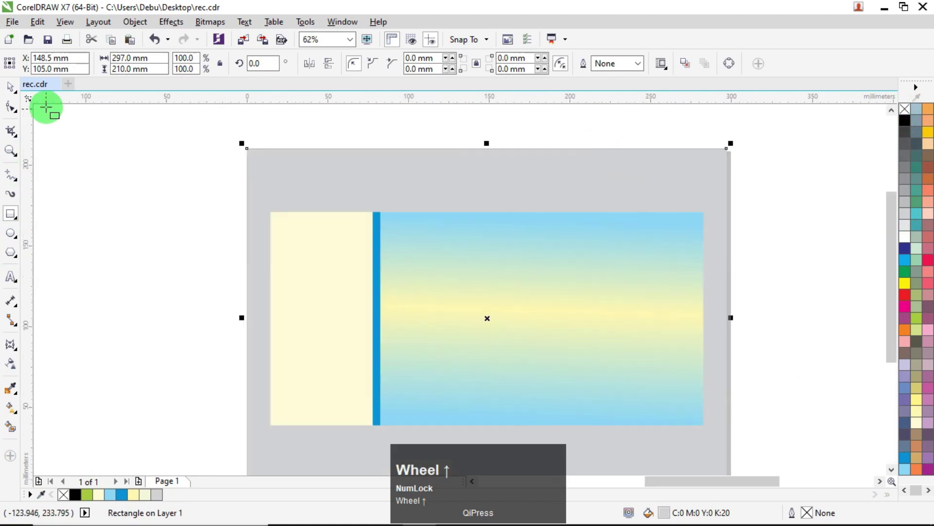
{"action": "left_click", "coordinate": [10, 86]}
{"action": "left_click_drag", "start_coordinate": [487, 143], "coordinate": [498, 187]}
{"action": "scroll", "coordinate": [741, 285], "scroll_direction": "down", "scroll_amount": 2}
{"action": "scroll", "coordinate": [717, 235], "scroll_direction": "up", "scroll_amount": 2}
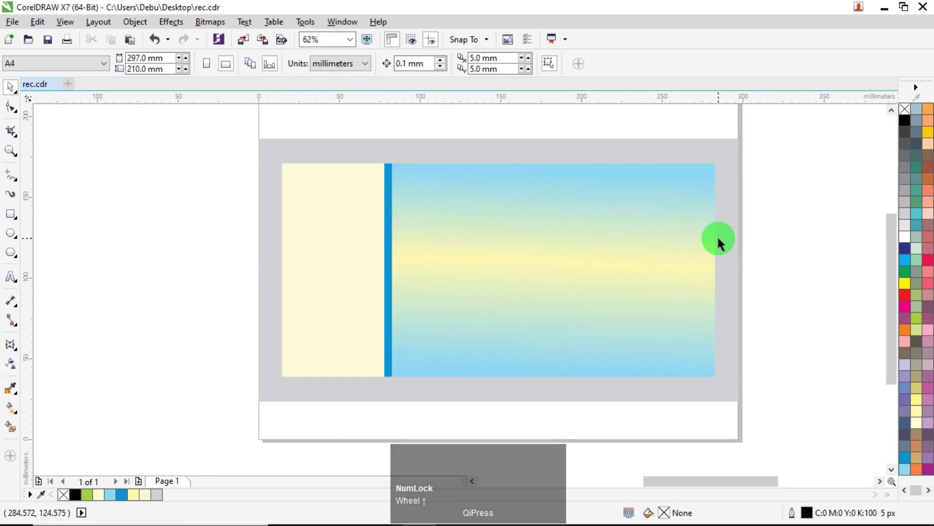
- Bring the kash flower photo in from the off-page images to just below the page and ungroup it
{"action": "left_click", "coordinate": [541, 219]}
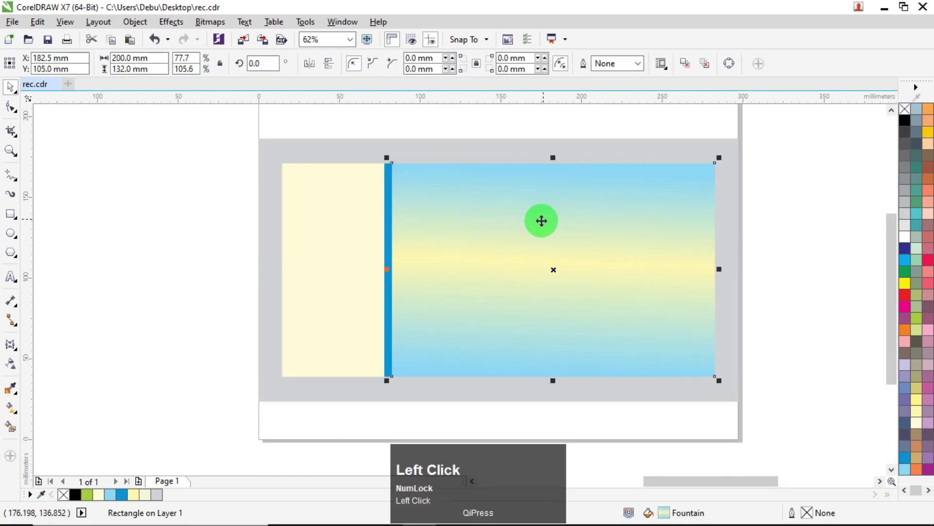
{"action": "left_click", "coordinate": [135, 208]}
{"action": "scroll", "coordinate": [708, 215], "scroll_direction": "down", "scroll_amount": 1}
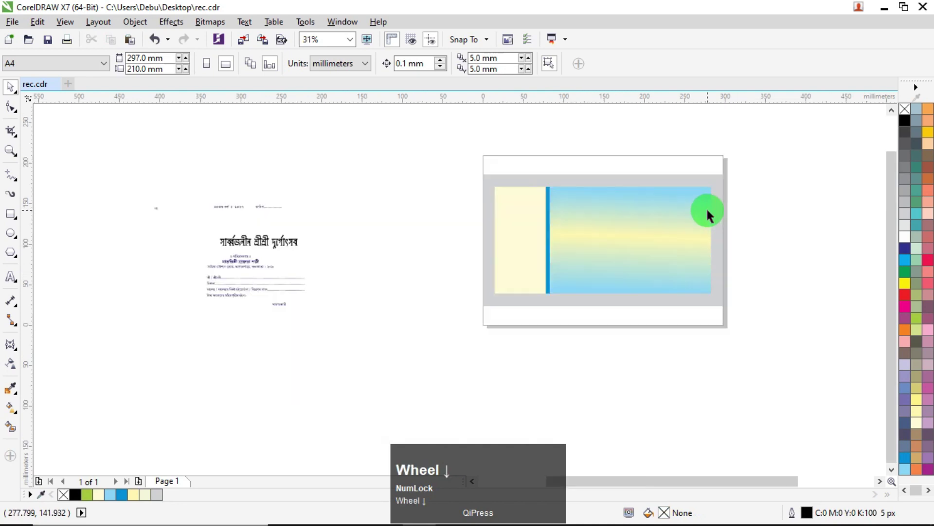
{"action": "scroll", "coordinate": [760, 195], "scroll_direction": "up", "scroll_amount": 1}
{"action": "scroll", "coordinate": [762, 191], "scroll_direction": "down", "scroll_amount": 2}
{"action": "scroll", "coordinate": [778, 192], "scroll_direction": "down", "scroll_amount": 1}
{"action": "scroll", "coordinate": [793, 192], "scroll_direction": "up", "scroll_amount": 1}
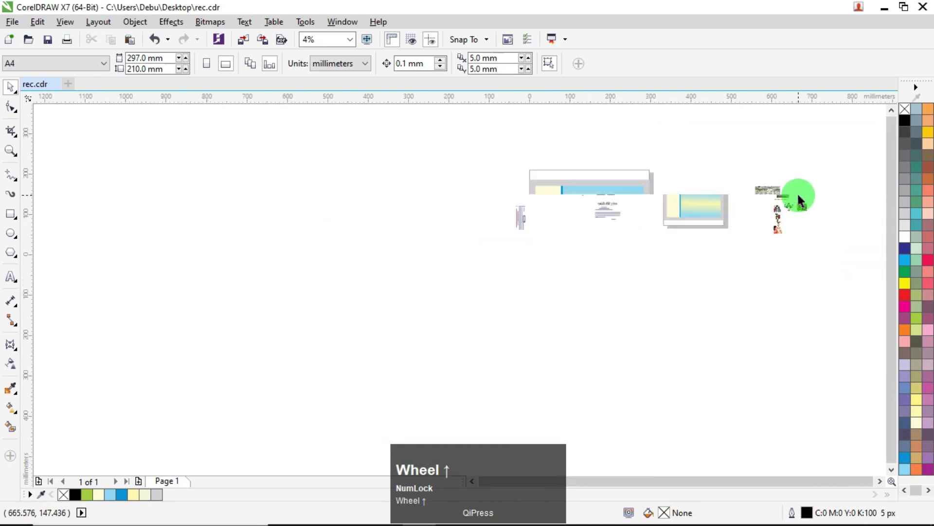
{"action": "left_click", "coordinate": [769, 195]}
{"action": "left_click_drag", "start_coordinate": [769, 194], "coordinate": [628, 263]}
{"action": "key", "text": "ctrl+u"}
- Move the kash flower photo under the gradient panel, enlarge it to about 218 × 123 mm, and bring it to the front of the page
{"action": "scroll", "coordinate": [628, 263], "scroll_direction": "up", "scroll_amount": 2}
{"action": "scroll", "coordinate": [622, 258], "scroll_direction": "down", "scroll_amount": 1}
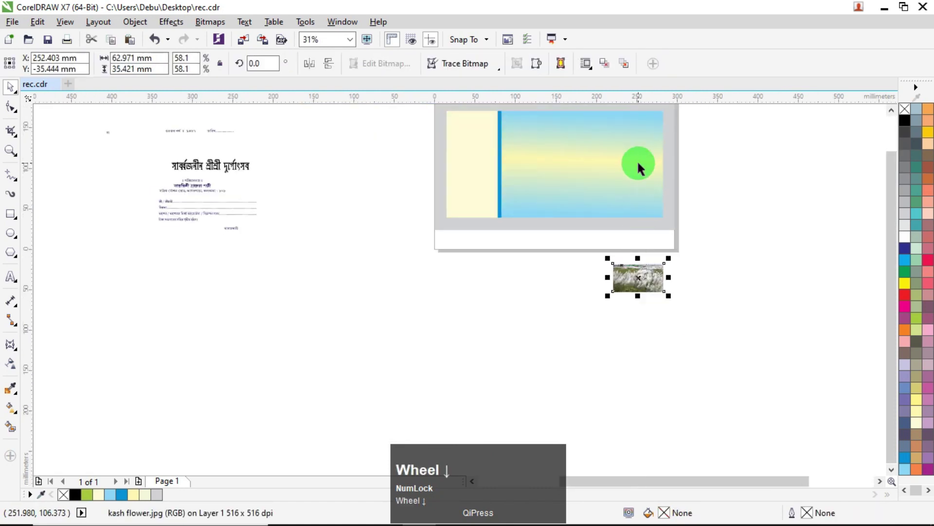
{"action": "scroll", "coordinate": [640, 162], "scroll_direction": "down", "scroll_amount": 1}
{"action": "scroll", "coordinate": [647, 167], "scroll_direction": "up", "scroll_amount": 2}
{"action": "left_click", "coordinate": [517, 198]}
{"action": "left_click_drag", "start_coordinate": [517, 198], "coordinate": [506, 182]}
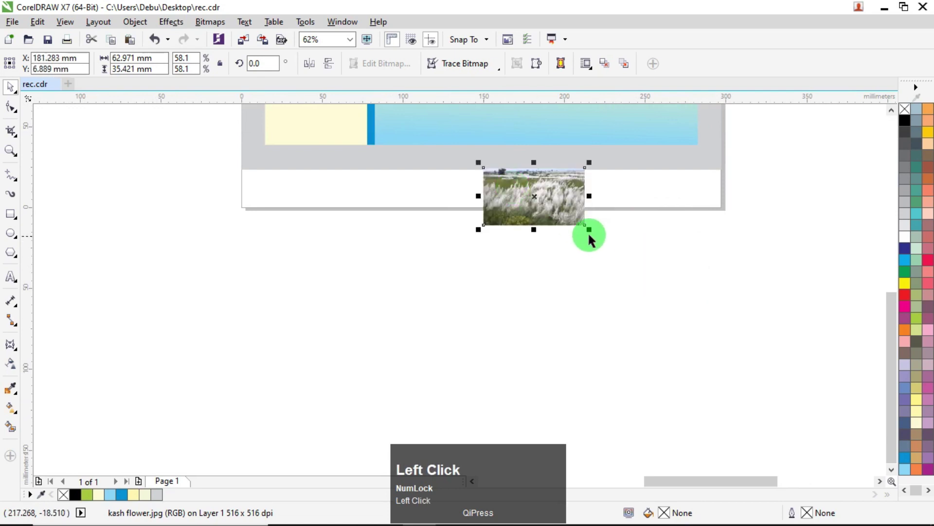
{"action": "left_click_drag", "start_coordinate": [590, 229], "coordinate": [688, 296]}
{"action": "scroll", "coordinate": [682, 272], "scroll_direction": "down", "scroll_amount": 1}
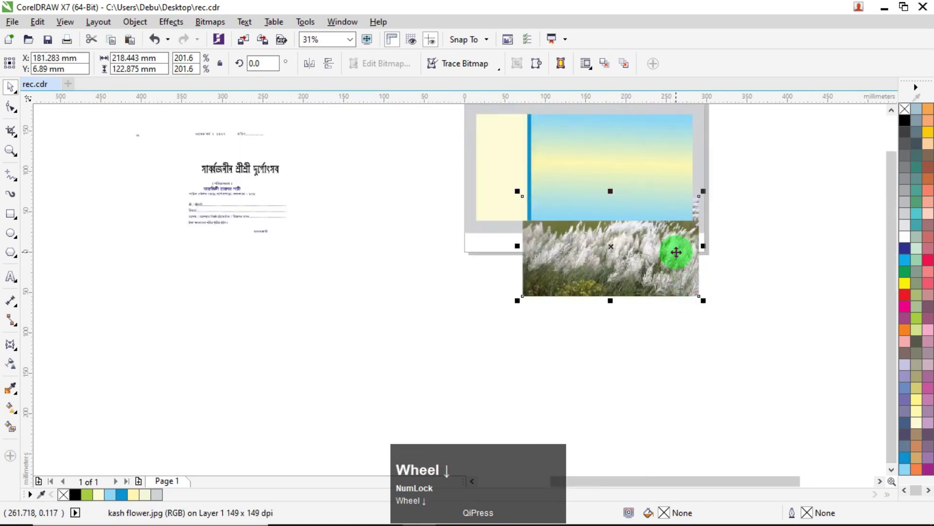
{"action": "scroll", "coordinate": [674, 243], "scroll_direction": "up", "scroll_amount": 1}
{"action": "left_click_drag", "start_coordinate": [667, 235], "coordinate": [671, 260]}
{"action": "key", "text": "ctrl+Home"}
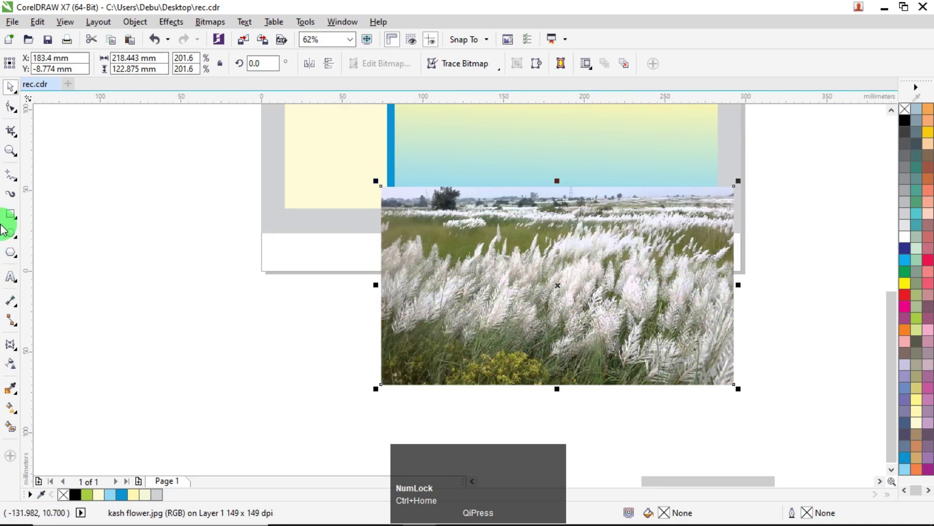
- Crop the photo to a full-width band of white grass about 85 mm high, cutting off the horizon and lower edge
{"action": "left_click", "coordinate": [17, 137]}
{"action": "left_click_drag", "start_coordinate": [377, 224], "coordinate": [735, 360]}
{"action": "double_click", "coordinate": [630, 288]}
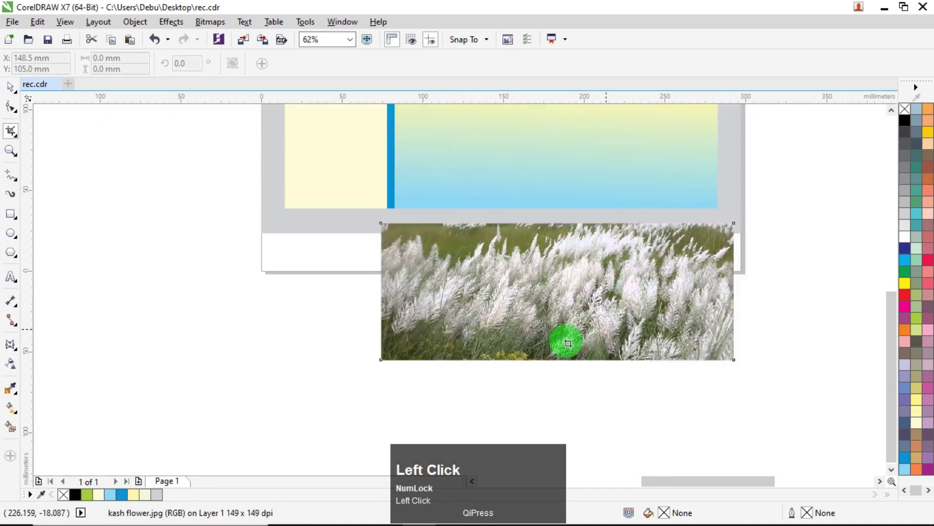
- Apply a vertical linear transparency to the cropped photo so its upper part fades out above the grass
{"action": "left_click", "coordinate": [10, 362]}
{"action": "left_click_drag", "start_coordinate": [550, 325], "coordinate": [549, 264]}
{"action": "left_click_drag", "start_coordinate": [549, 325], "coordinate": [550, 315]}
{"action": "left_click_drag", "start_coordinate": [549, 265], "coordinate": [547, 274]}
{"action": "left_click_drag", "start_coordinate": [550, 315], "coordinate": [550, 328]}
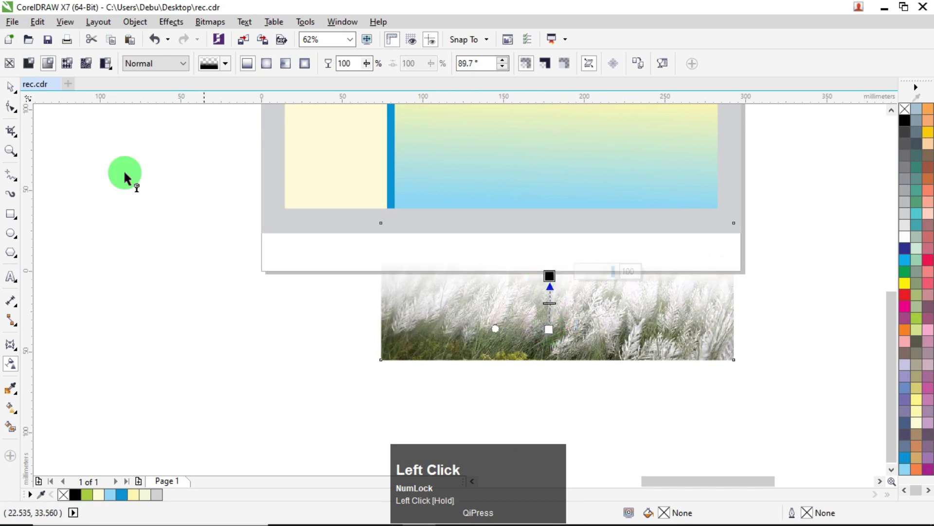
- Convert the faded grass photo to a 300 dpi CMYK bitmap and move it over the gradient panel's lower edge
{"action": "left_click", "coordinate": [11, 88]}
{"action": "left_click", "coordinate": [209, 22]}
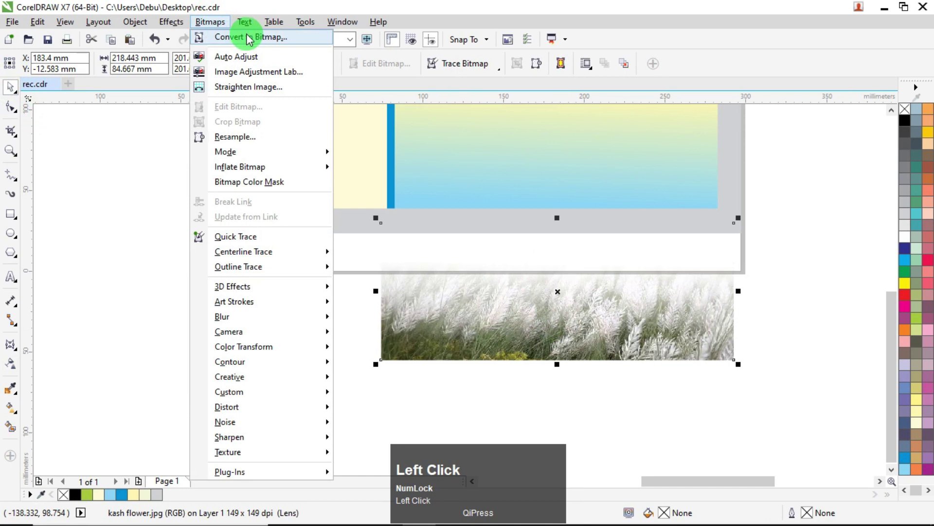
{"action": "left_click", "coordinate": [243, 36]}
{"action": "left_click", "coordinate": [415, 331]}
{"action": "left_click_drag", "start_coordinate": [417, 317], "coordinate": [546, 255]}
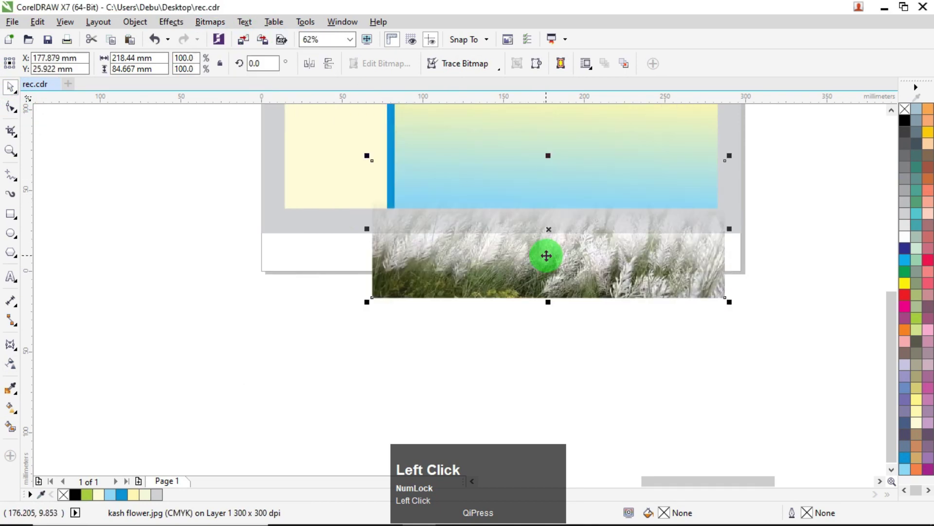
- Apply a uniform transparency of 27 to the grass bitmap
{"action": "left_click", "coordinate": [11, 363]}
{"action": "left_click_drag", "start_coordinate": [519, 314], "coordinate": [531, 317]}
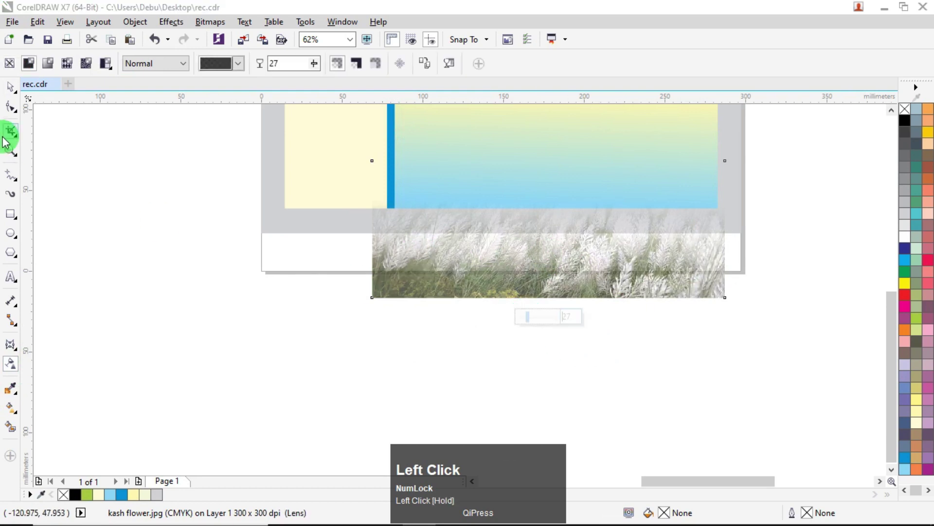
{"action": "left_click", "coordinate": [11, 90]}
{"action": "scroll", "coordinate": [500, 183], "scroll_direction": "down", "scroll_amount": 2}
{"action": "scroll", "coordinate": [306, 150], "scroll_direction": "up", "scroll_amount": 2}
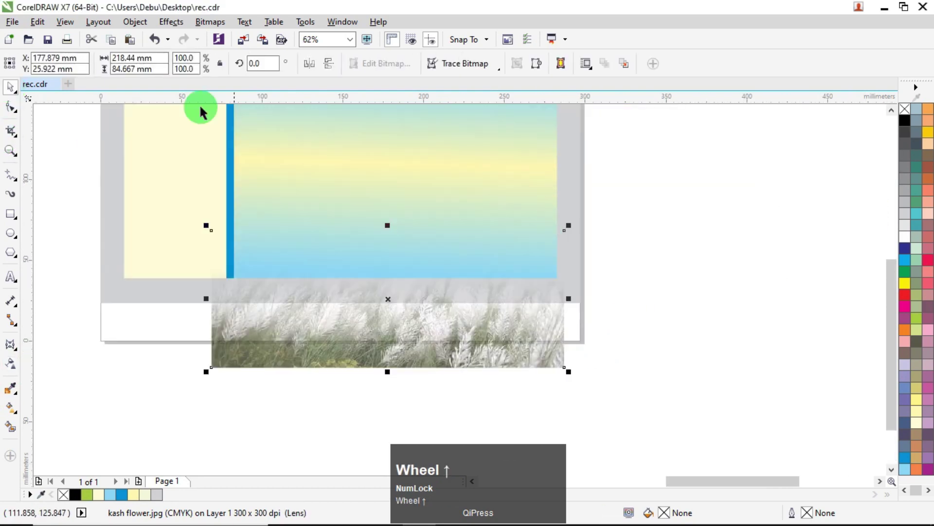
- PowerClip the grass bitmap inside the gradient panel and reposition it there so the grass fills the panel's lower part
{"action": "left_click", "coordinate": [139, 28]}
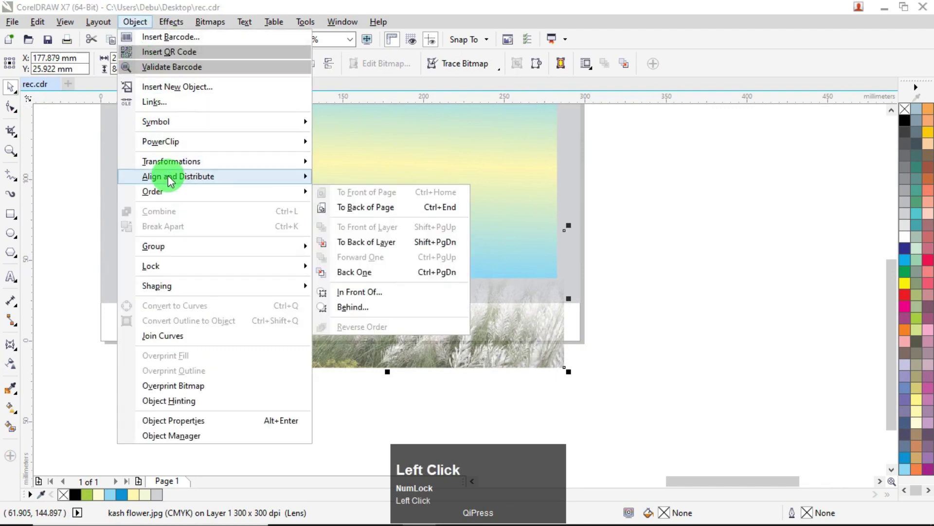
{"action": "mouse_move", "coordinate": [306, 142]}
{"action": "left_click", "coordinate": [341, 142]}
{"action": "left_click", "coordinate": [400, 166]}
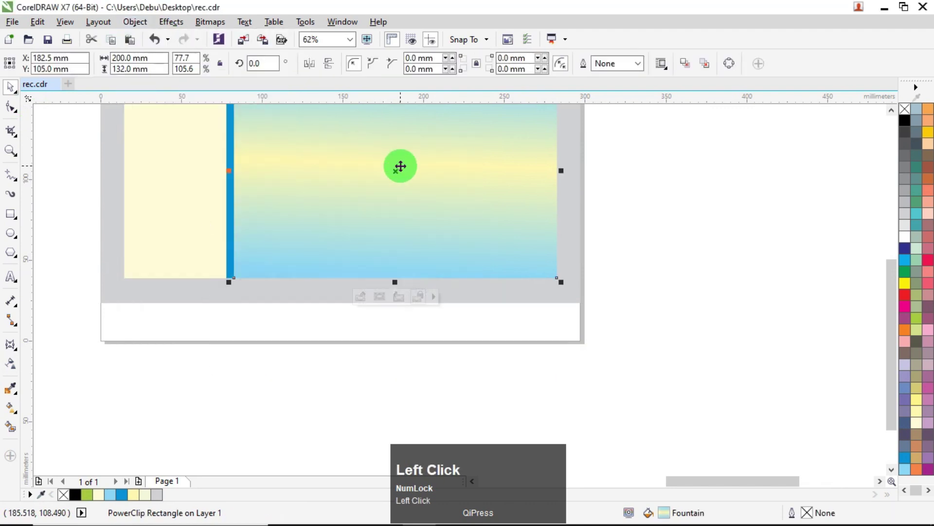
{"action": "left_click", "coordinate": [400, 167], "text": "ctrl"}
{"action": "left_click_drag", "start_coordinate": [451, 277], "coordinate": [457, 296]}
{"action": "left_click", "coordinate": [670, 267], "text": "ctrl"}
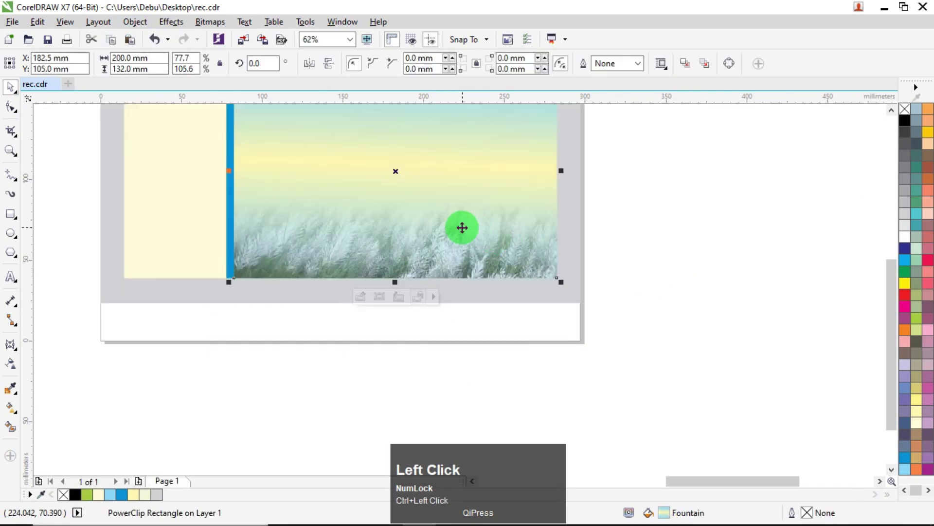
{"action": "scroll", "coordinate": [462, 228], "scroll_direction": "down", "scroll_amount": 3}
{"action": "scroll", "coordinate": [459, 236], "scroll_direction": "up", "scroll_amount": 2}
{"action": "scroll", "coordinate": [473, 317], "scroll_direction": "up", "scroll_amount": 2}
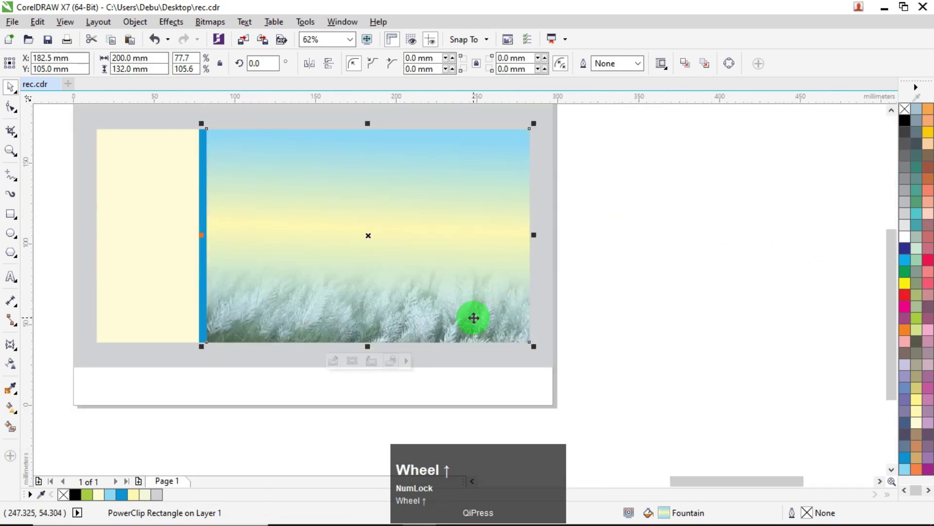
- Within the PowerClip, reduce the grass photo's height to about 76.6 mm, lower its uniform transparency slightly, and finish editing the contents
{"action": "left_click", "coordinate": [432, 325], "text": "ctrl"}
{"action": "left_click", "coordinate": [402, 269]}
{"action": "left_click_drag", "start_coordinate": [372, 217], "coordinate": [383, 230]}
{"action": "left_click", "coordinate": [12, 364]}
{"action": "left_click_drag", "start_coordinate": [352, 381], "coordinate": [348, 395]}
{"action": "left_click", "coordinate": [11, 87]}
{"action": "left_click", "coordinate": [619, 204], "text": "ctrl"}
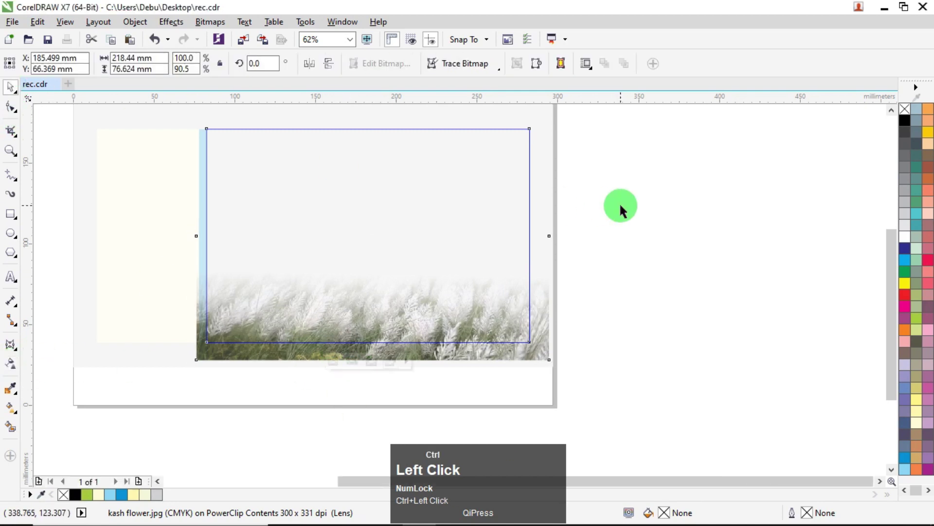
{"action": "scroll", "coordinate": [613, 214], "scroll_direction": "down", "scroll_amount": 1}
{"action": "scroll", "coordinate": [612, 214], "scroll_direction": "up", "scroll_amount": 1}
{"action": "left_click", "coordinate": [682, 158]}
- Draw a 200 mm wide, about 13.4 mm high rectangle across the gradient panel's top, fill it with Moon Green, and remove its outline
{"action": "scroll", "coordinate": [404, 138], "scroll_direction": "up", "scroll_amount": 1}
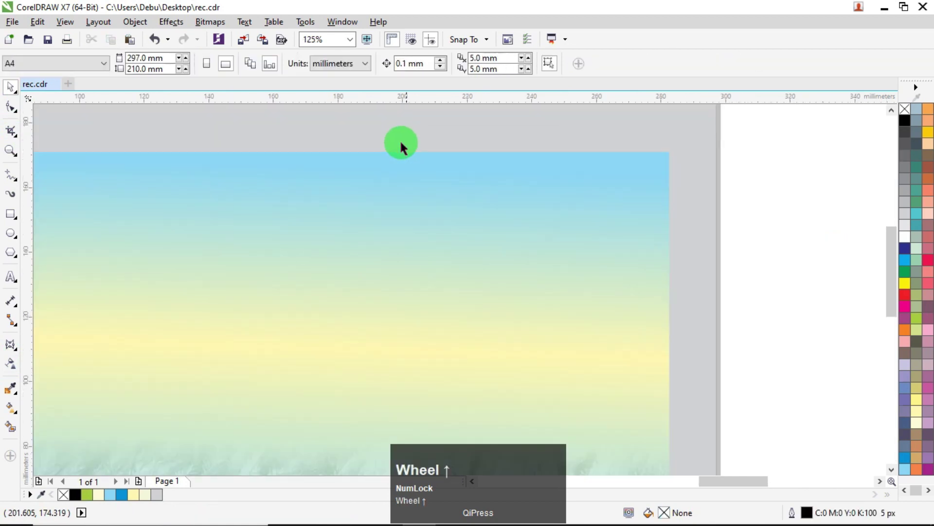
{"action": "scroll", "coordinate": [294, 189], "scroll_direction": "down", "scroll_amount": 1}
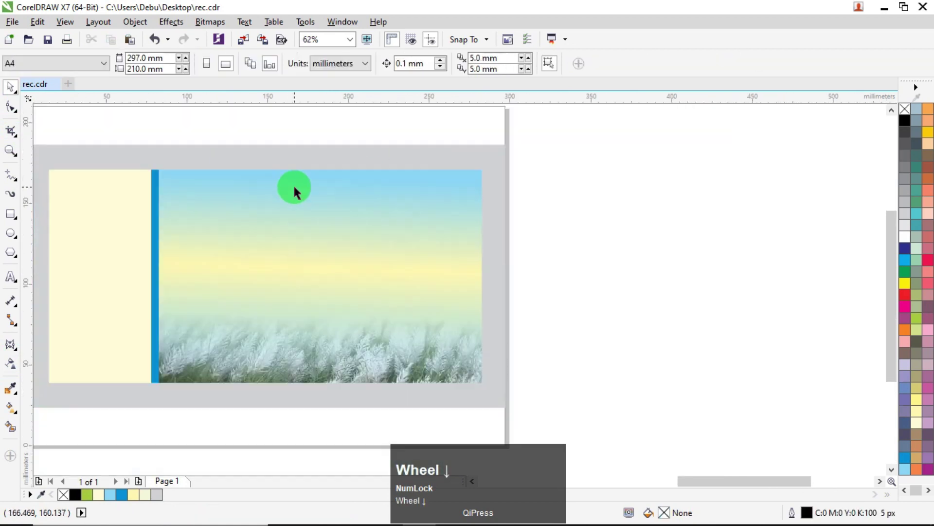
{"action": "left_click", "coordinate": [10, 213]}
{"action": "left_click_drag", "start_coordinate": [159, 169], "coordinate": [491, 187]}
{"action": "left_click", "coordinate": [9, 85]}
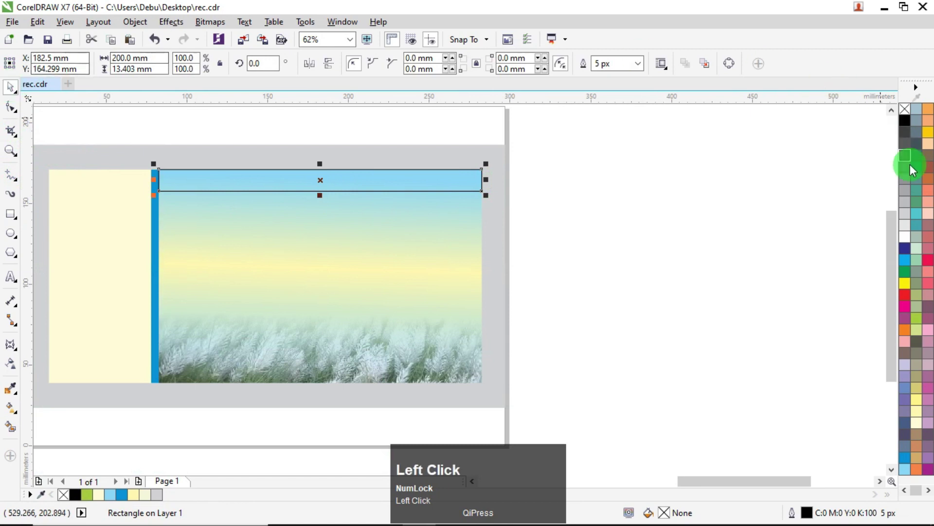
{"action": "left_click", "coordinate": [917, 331]}
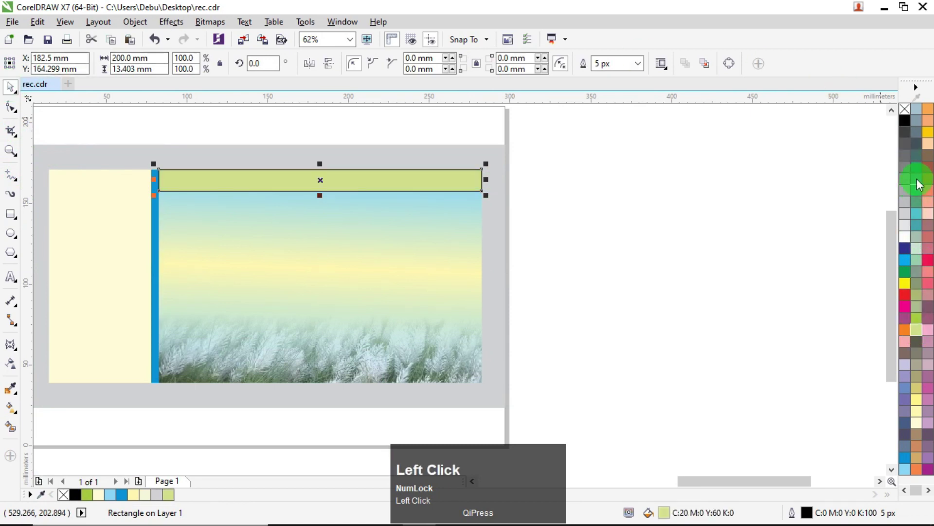
{"action": "right_click", "coordinate": [906, 109]}
{"action": "left_click", "coordinate": [338, 154]}
- Set the green band's height to 6 mm and align it to the gradient panel's top edge
{"action": "scroll", "coordinate": [322, 200], "scroll_direction": "up", "scroll_amount": 2}
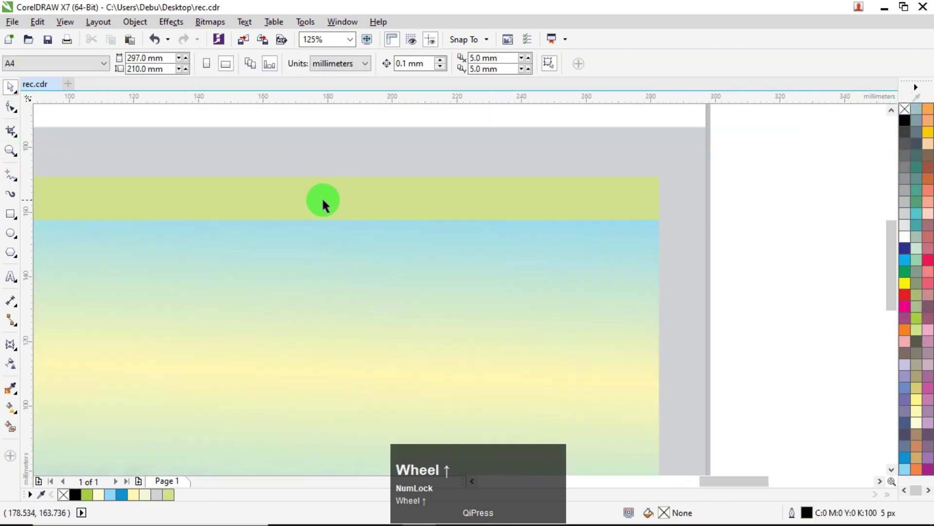
{"action": "left_click", "coordinate": [327, 199]}
{"action": "left_click", "coordinate": [155, 68]}
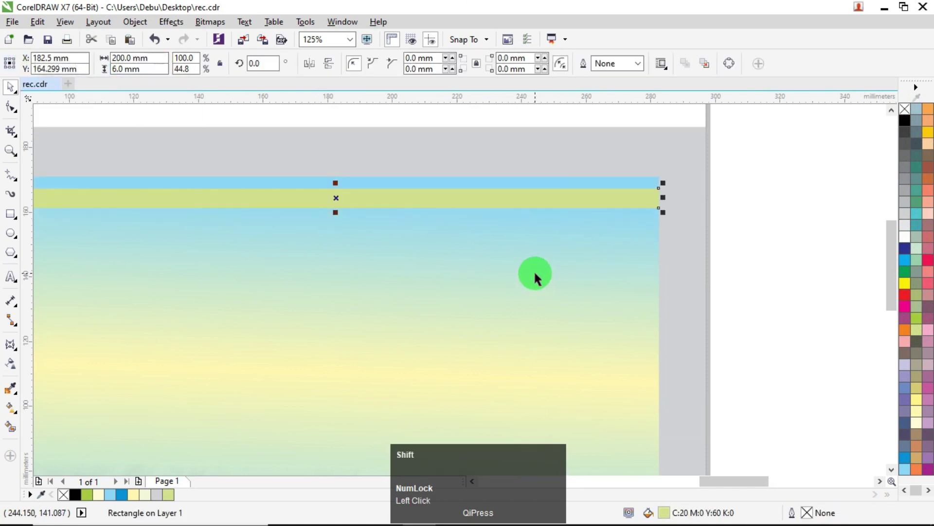
{"action": "left_click", "coordinate": [535, 274], "text": "shift"}
{"action": "key", "text": "t"}
{"action": "left_click", "coordinate": [762, 190]}
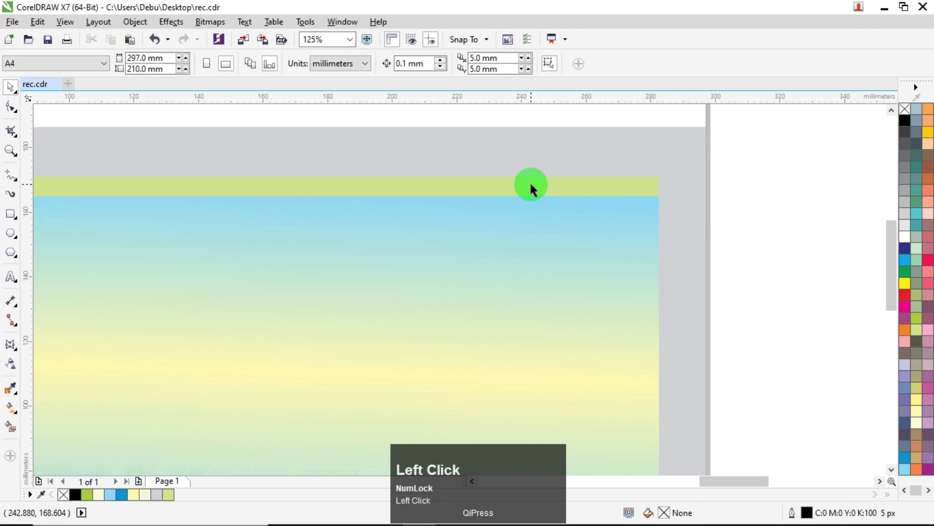
- Change the green band's fill to C20 M0 Y50 K0
{"action": "left_click", "coordinate": [535, 187]}
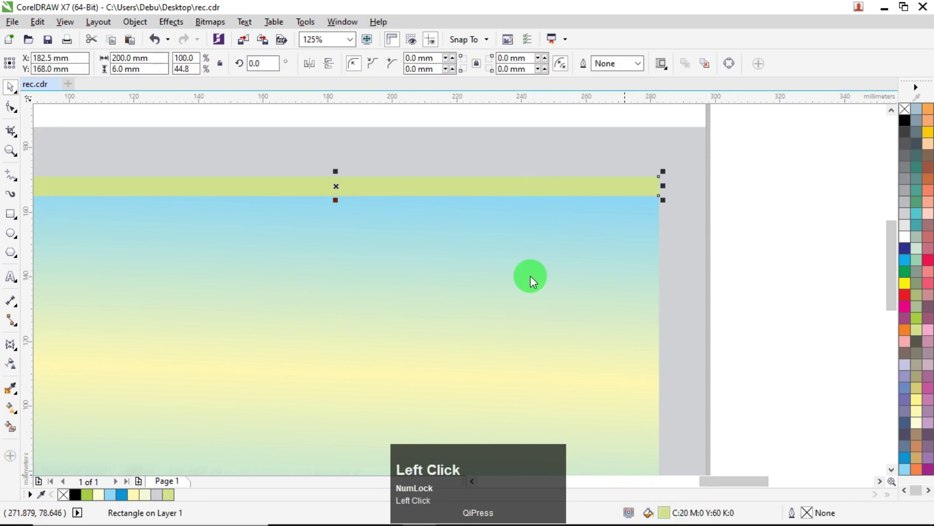
{"action": "key", "text": "shift+F11"}
{"action": "double_click", "coordinate": [406, 196]}
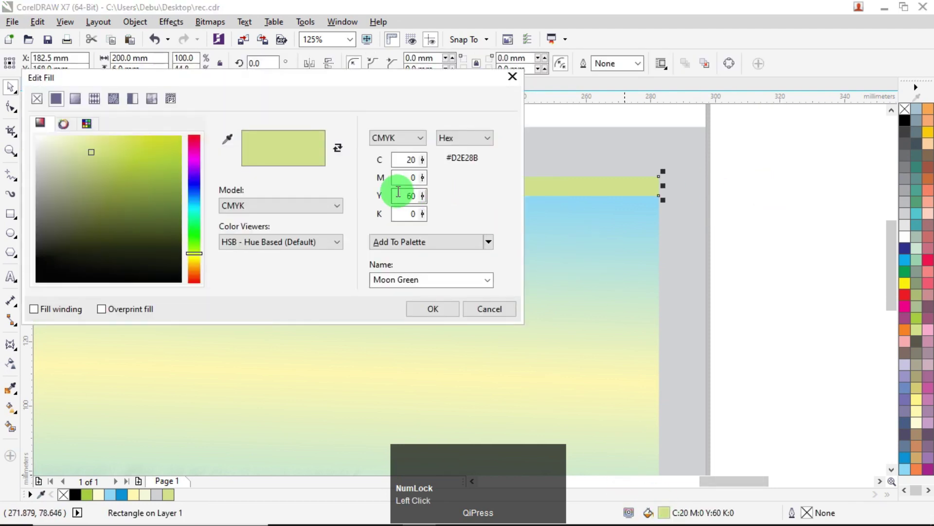
{"action": "key", "text": "Tab"}
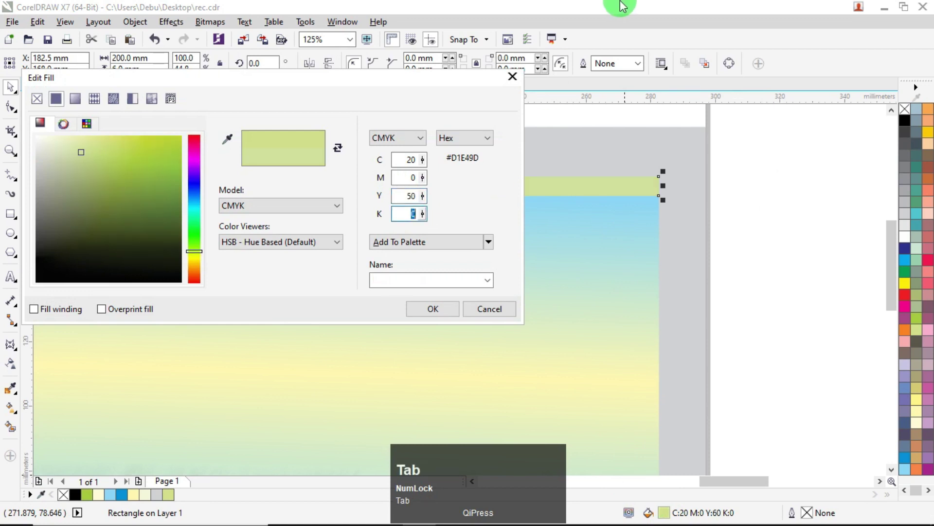
{"action": "left_click", "coordinate": [433, 308]}
{"action": "left_click", "coordinate": [690, 230]}
- Move the flower garland image from off the page to above the panels and bring it to the front of the page
{"action": "scroll", "coordinate": [722, 210], "scroll_direction": "down", "scroll_amount": 6}
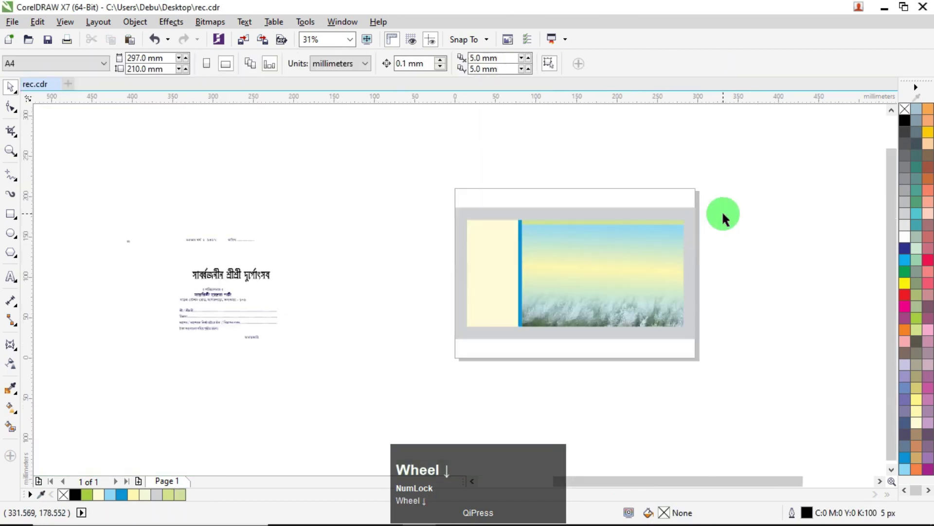
{"action": "scroll", "coordinate": [778, 218], "scroll_direction": "up", "scroll_amount": 3}
{"action": "left_click_drag", "start_coordinate": [771, 282], "coordinate": [412, 200]}
{"action": "scroll", "coordinate": [409, 200], "scroll_direction": "up", "scroll_amount": 4}
{"action": "left_click", "coordinate": [408, 184]}
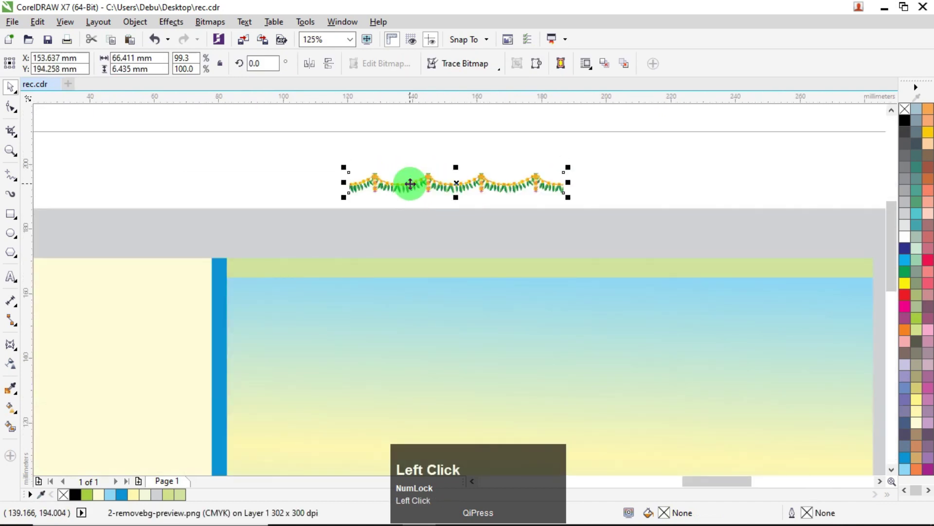
{"action": "right_click", "coordinate": [410, 183]}
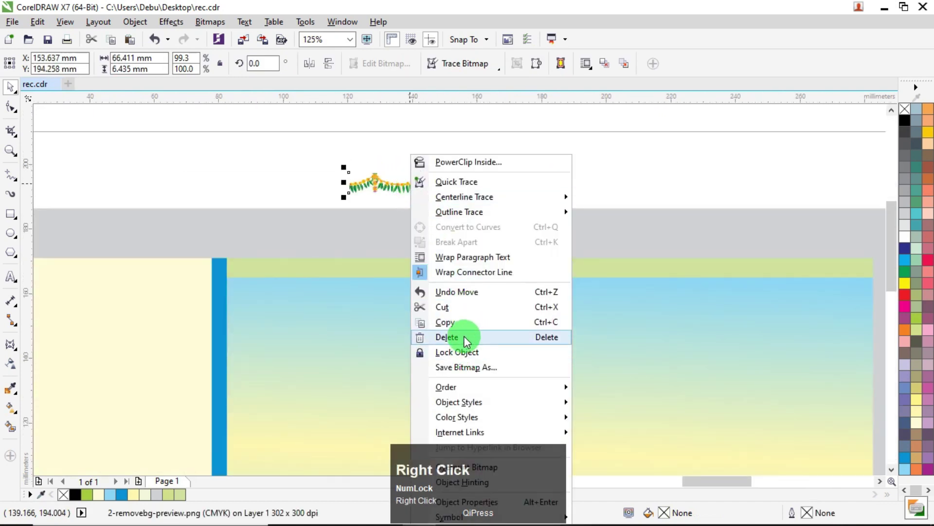
{"action": "left_click", "coordinate": [454, 389]}
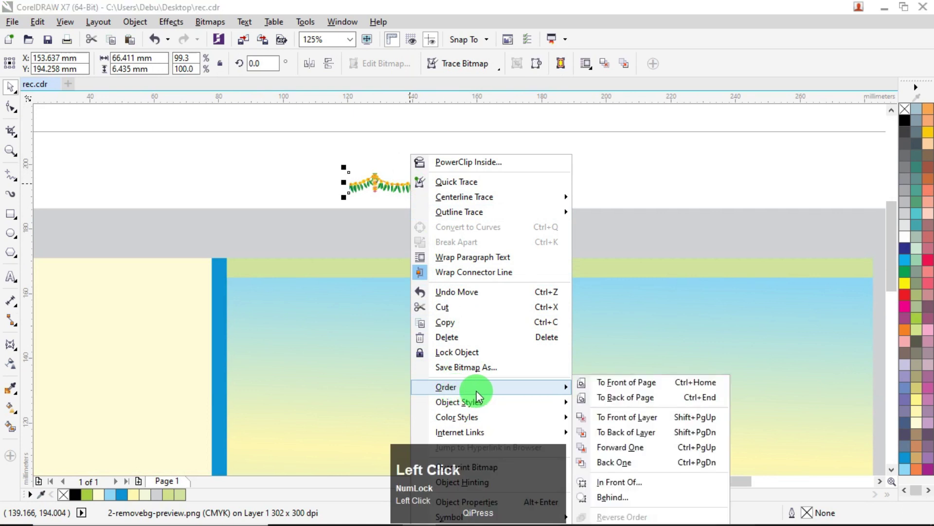
{"action": "left_click", "coordinate": [630, 382]}
- Place the garland at the left end of the green band, flush with the blue strip, and nudge it up over the band's lower edge
{"action": "left_click_drag", "start_coordinate": [376, 179], "coordinate": [255, 274]}
{"action": "scroll", "coordinate": [267, 274], "scroll_direction": "up", "scroll_amount": 4}
{"action": "key", "text": "Up"}
{"action": "key", "text": "Up"}
{"action": "key", "text": "Up"}
{"action": "key", "text": "Up"}
{"action": "key", "text": "Up"}
{"action": "key", "text": "Up"}
{"action": "key", "text": "Up"}
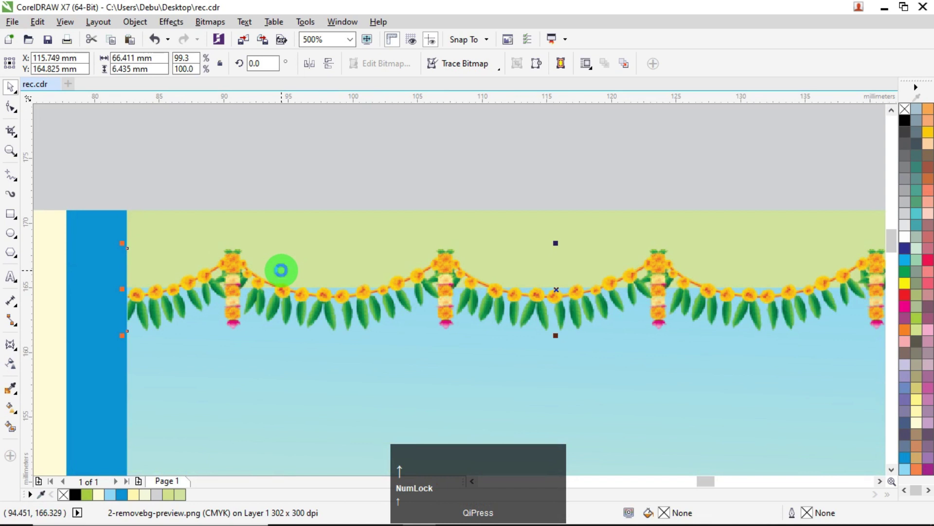
{"action": "key", "text": "Up"}
{"action": "key", "text": "Up"}
{"action": "key", "text": "Up"}
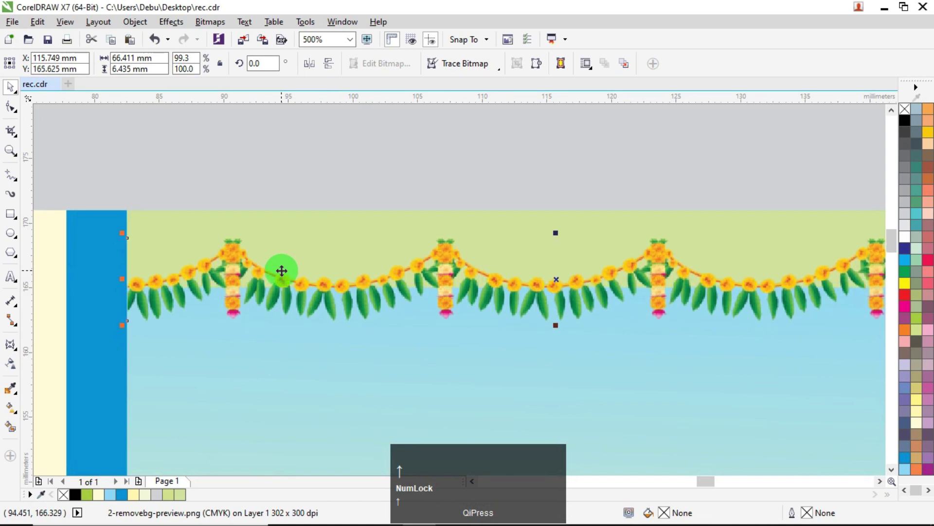
{"action": "scroll", "coordinate": [518, 263], "scroll_direction": "down", "scroll_amount": 4}
{"action": "scroll", "coordinate": [517, 263], "scroll_direction": "down", "scroll_amount": 2}
{"action": "scroll", "coordinate": [607, 255], "scroll_direction": "up", "scroll_amount": 2}
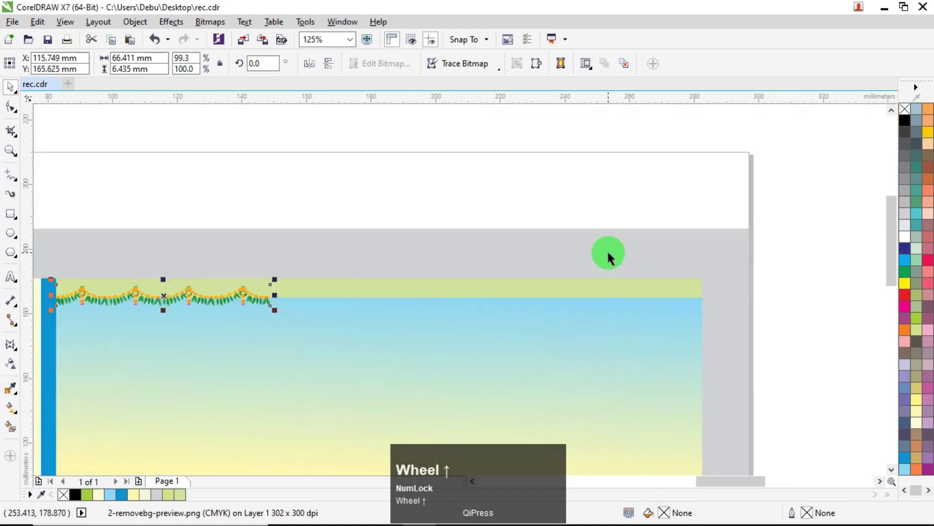
- Duplicate the garland twice end to end along the green band with a relative horizontal offset of 66.411 mm, one copy each time
{"action": "left_click", "coordinate": [138, 22]}
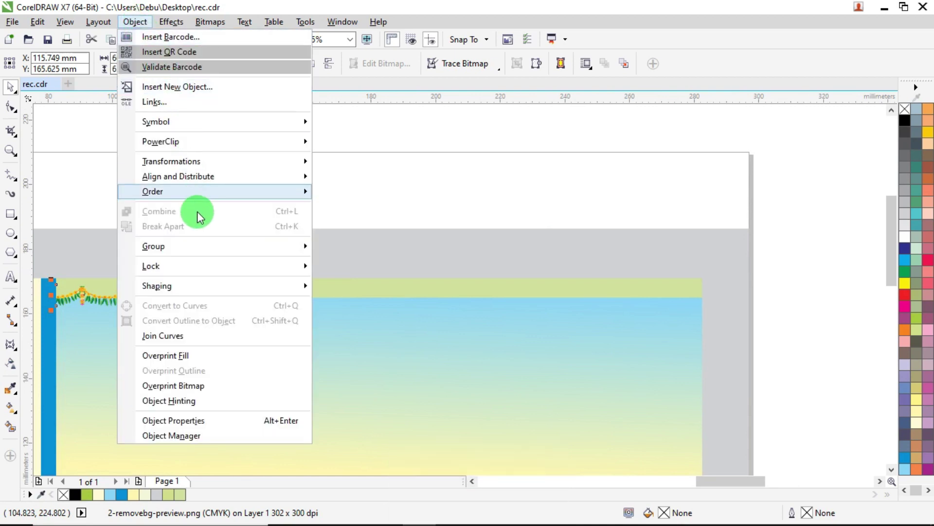
{"action": "mouse_move", "coordinate": [195, 132]}
{"action": "mouse_move", "coordinate": [197, 160]}
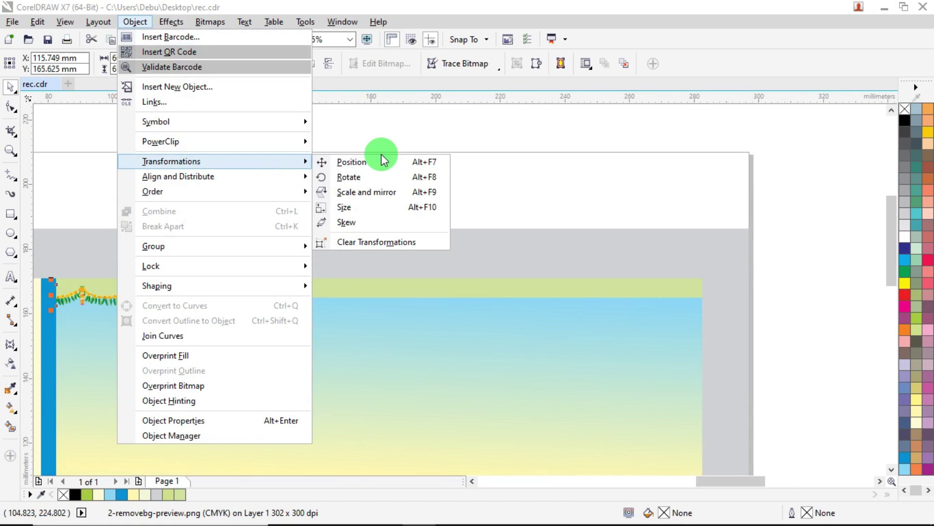
{"action": "left_click", "coordinate": [379, 160]}
{"action": "left_click", "coordinate": [777, 188]}
{"action": "left_click", "coordinate": [851, 245]}
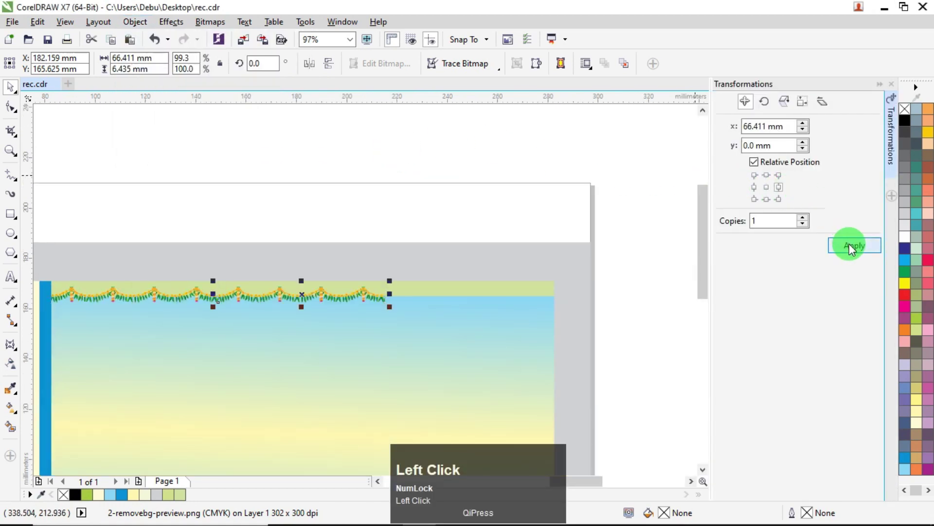
{"action": "left_click", "coordinate": [850, 245]}
{"action": "left_click", "coordinate": [892, 85]}
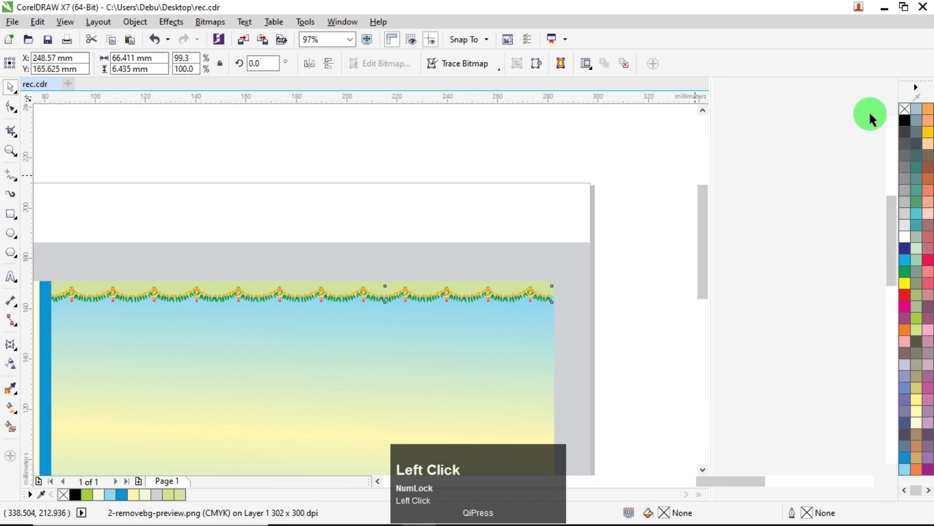
- Select the three garlands together and stretch them to the gradient panel's right edge, about 200 mm wide
{"action": "left_click", "coordinate": [752, 194]}
{"action": "left_click_drag", "start_coordinate": [236, 318], "coordinate": [80, 277]}
{"action": "scroll", "coordinate": [732, 301], "scroll_direction": "up", "scroll_amount": 5}
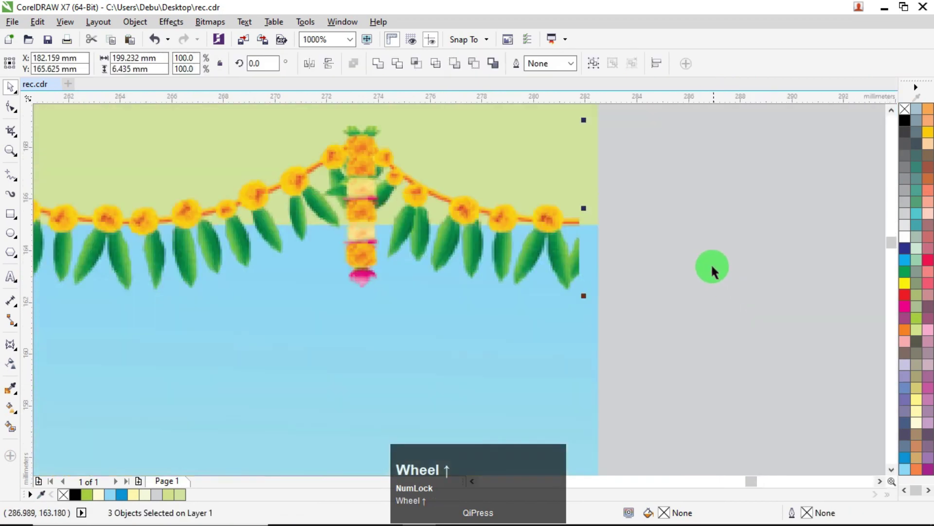
{"action": "left_click_drag", "start_coordinate": [584, 208], "coordinate": [601, 216]}
{"action": "scroll", "coordinate": [536, 220], "scroll_direction": "down", "scroll_amount": 2}
{"action": "scroll", "coordinate": [535, 220], "scroll_direction": "down", "scroll_amount": 3}
{"action": "scroll", "coordinate": [501, 219], "scroll_direction": "up", "scroll_amount": 3}
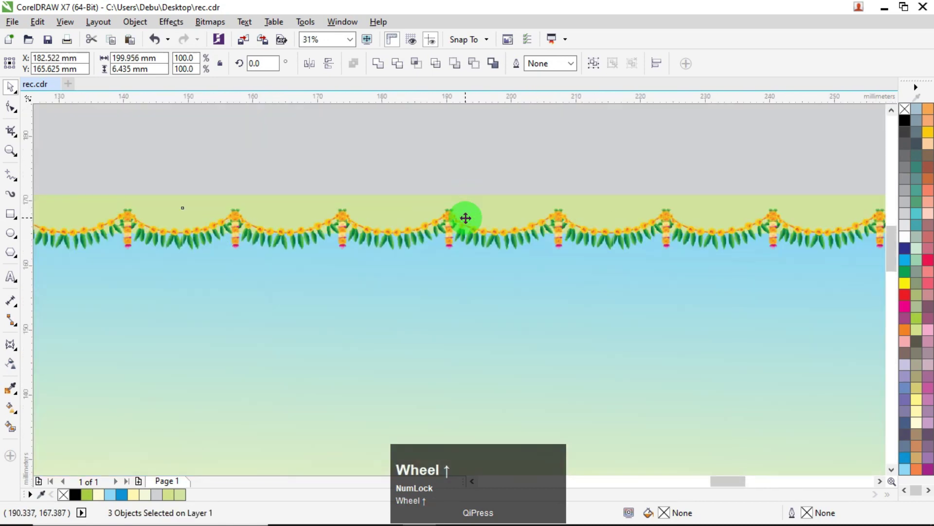
- Convert the garlands into one 300 dpi CMYK bitmap with a transparent background and nudge it up slightly
{"action": "left_click", "coordinate": [199, 22]}
{"action": "left_click", "coordinate": [228, 36]}
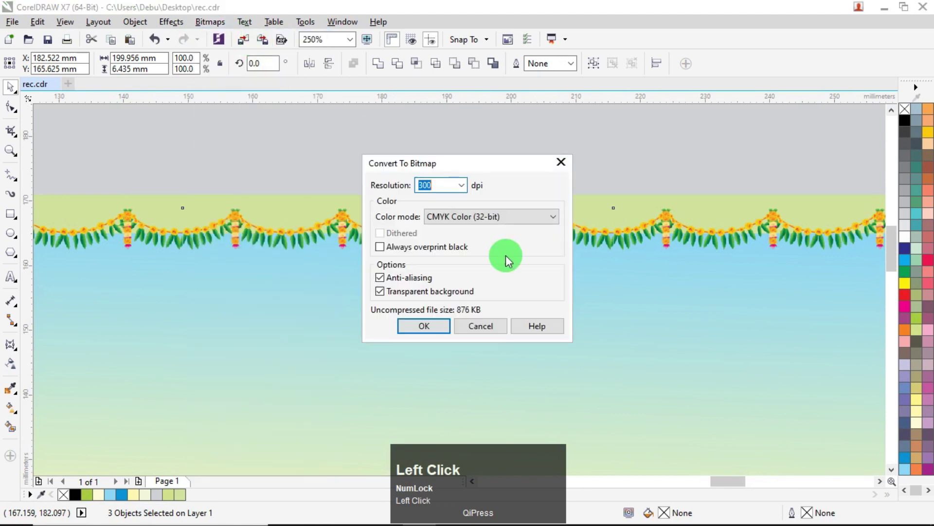
{"action": "left_click", "coordinate": [441, 326]}
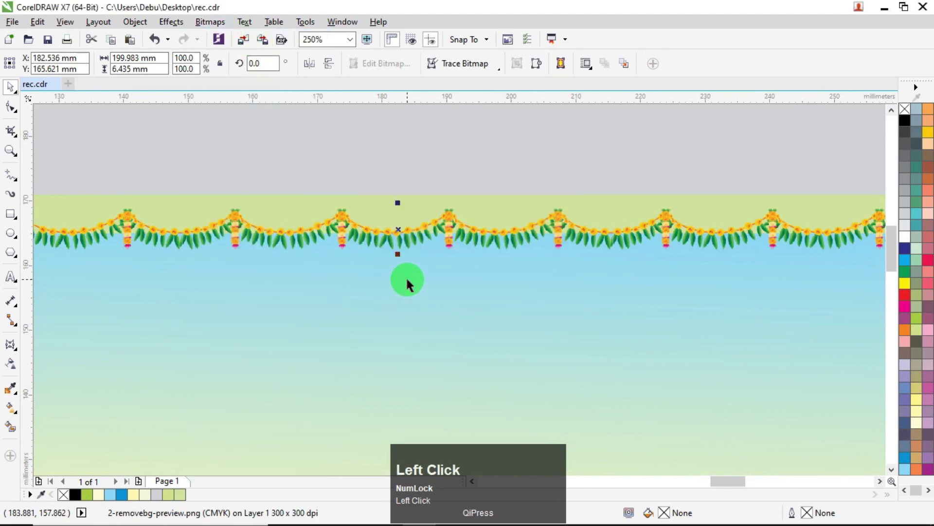
{"action": "key", "text": "Up"}
{"action": "scroll", "coordinate": [407, 282], "scroll_direction": "down", "scroll_amount": 2}
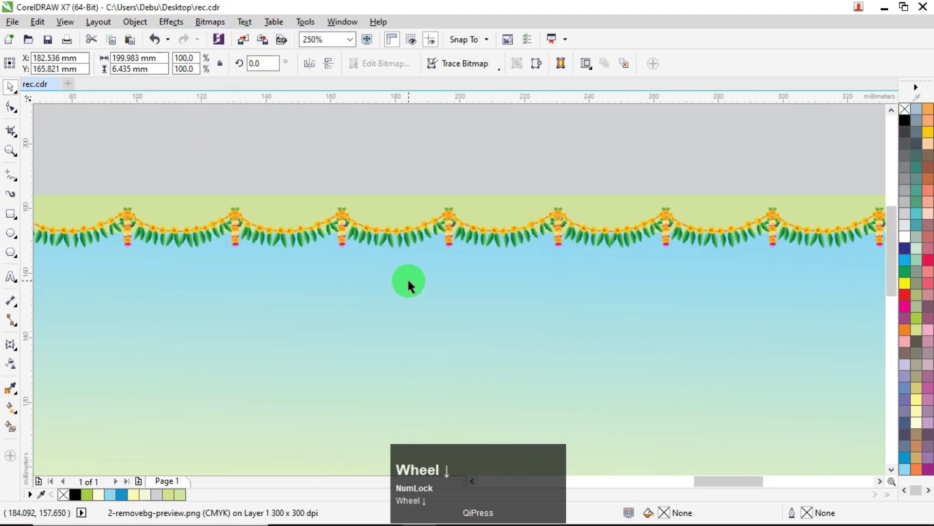
{"action": "left_click", "coordinate": [501, 158]}
{"action": "scroll", "coordinate": [519, 180], "scroll_direction": "down", "scroll_amount": 4}
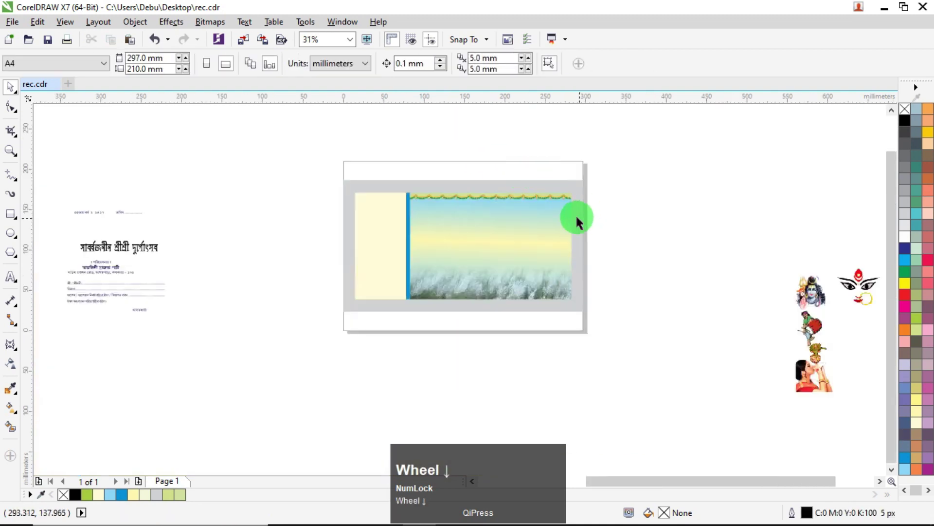
- Move the Lord Shiva image from off the page to the gradient panel's right side and bring it to the front of the page
{"action": "scroll", "coordinate": [577, 215], "scroll_direction": "up", "scroll_amount": 2}
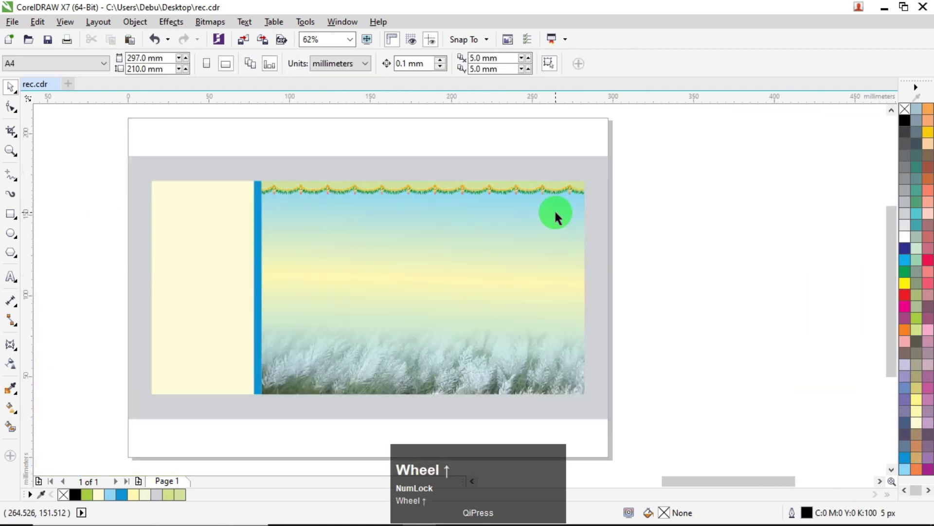
{"action": "scroll", "coordinate": [746, 202], "scroll_direction": "down", "scroll_amount": 4}
{"action": "scroll", "coordinate": [715, 219], "scroll_direction": "up", "scroll_amount": 2}
{"action": "left_click_drag", "start_coordinate": [712, 267], "coordinate": [523, 193]}
{"action": "scroll", "coordinate": [446, 192], "scroll_direction": "up", "scroll_amount": 2}
{"action": "right_click", "coordinate": [523, 193]}
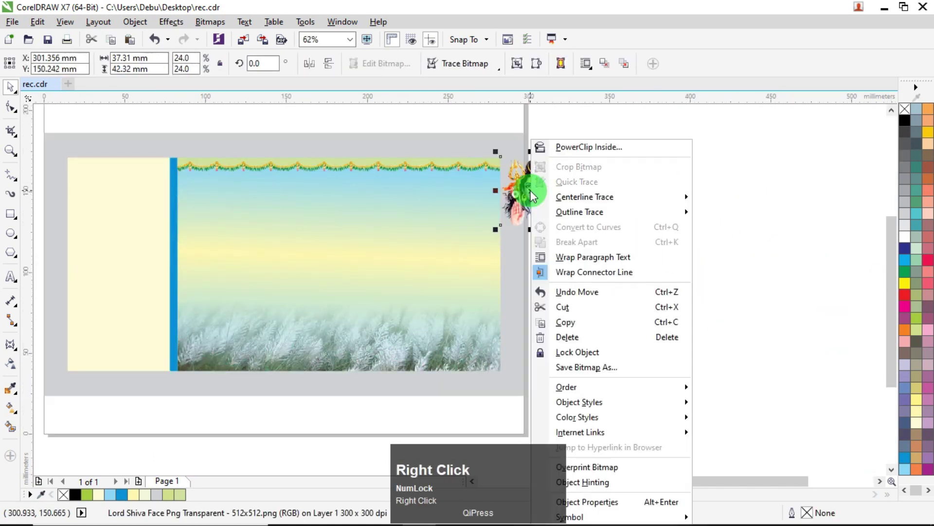
{"action": "mouse_move", "coordinate": [582, 393]}
{"action": "left_click", "coordinate": [730, 382]}
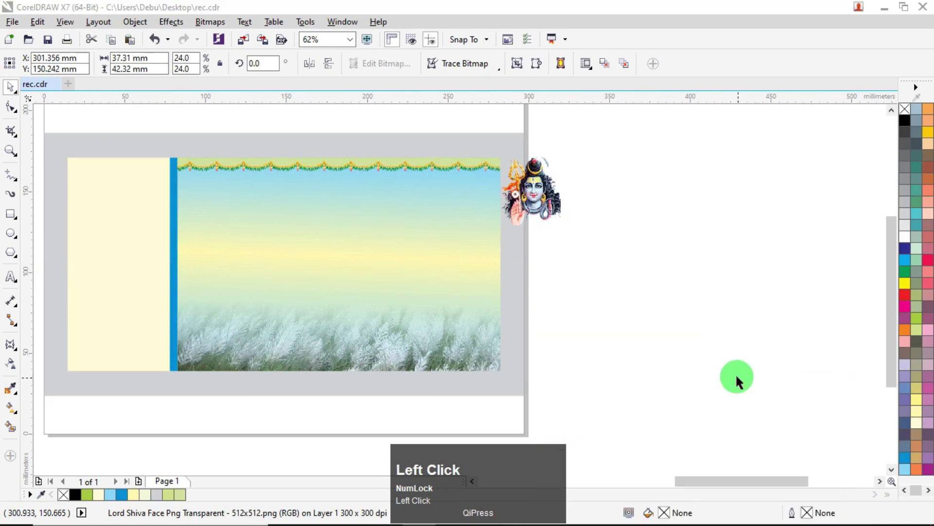
- Place the Shiva image on the gradient panel just below the green band and align it to the panel's right edge
{"action": "left_click_drag", "start_coordinate": [532, 198], "coordinate": [466, 193]}
{"action": "scroll", "coordinate": [466, 194], "scroll_direction": "up", "scroll_amount": 4}
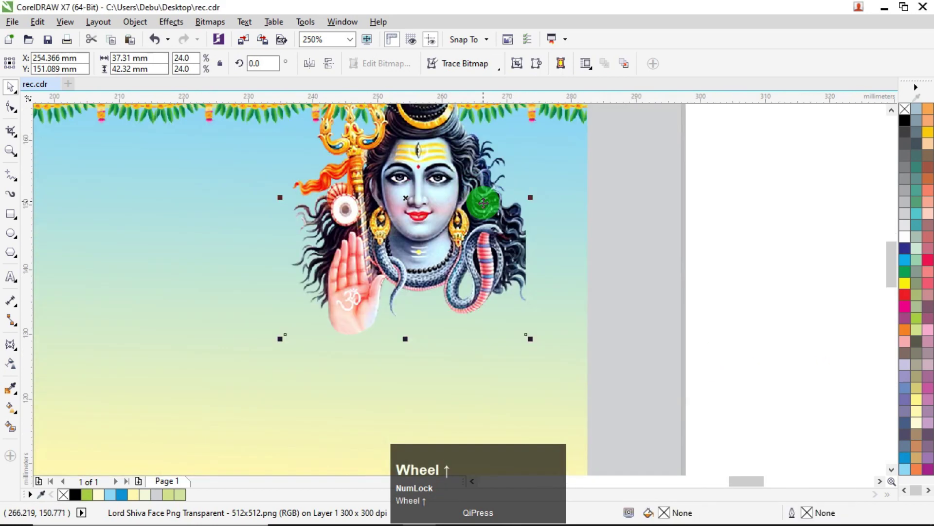
{"action": "left_click", "coordinate": [564, 330], "text": "shift"}
{"action": "key", "text": "r"}
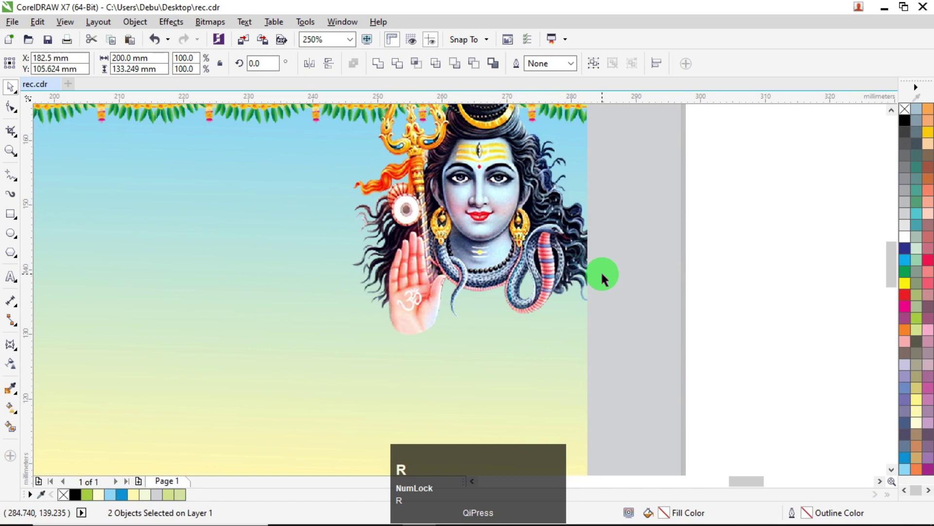
{"action": "scroll", "coordinate": [602, 270], "scroll_direction": "down", "scroll_amount": 4}
{"action": "left_click", "coordinate": [664, 229]}
- Bring the conch-blowing woman image to the front and align it to the gradient panel's bottom and left edges
{"action": "scroll", "coordinate": [715, 247], "scroll_direction": "down", "scroll_amount": 4}
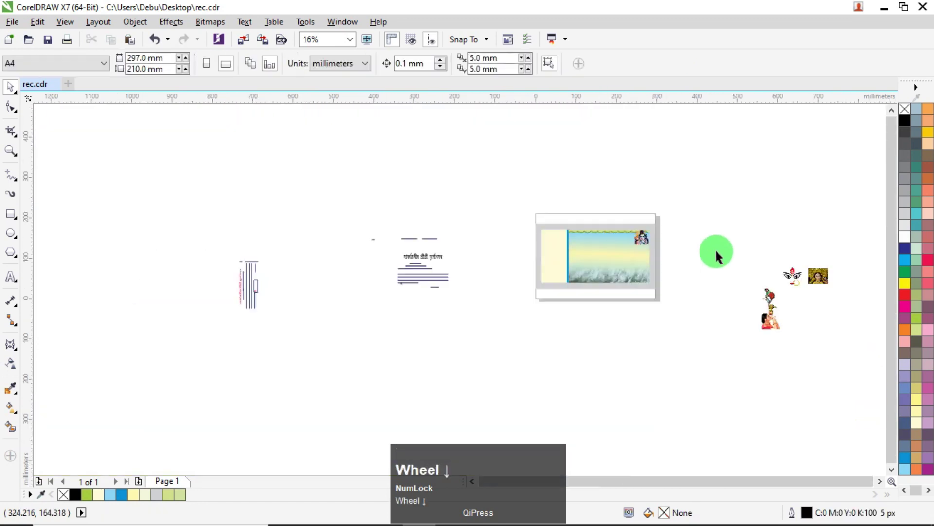
{"action": "scroll", "coordinate": [761, 271], "scroll_direction": "up", "scroll_amount": 3}
{"action": "left_click_drag", "start_coordinate": [778, 367], "coordinate": [410, 285]}
{"action": "scroll", "coordinate": [410, 284], "scroll_direction": "up", "scroll_amount": 3}
{"action": "key", "text": "ctrl+Home"}
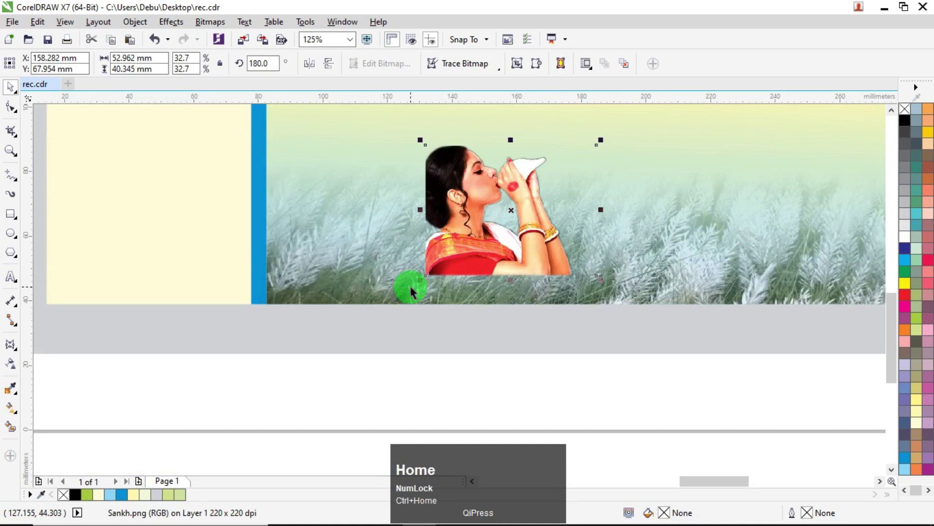
{"action": "left_click", "coordinate": [301, 278], "text": "shift"}
{"action": "key", "text": "b"}
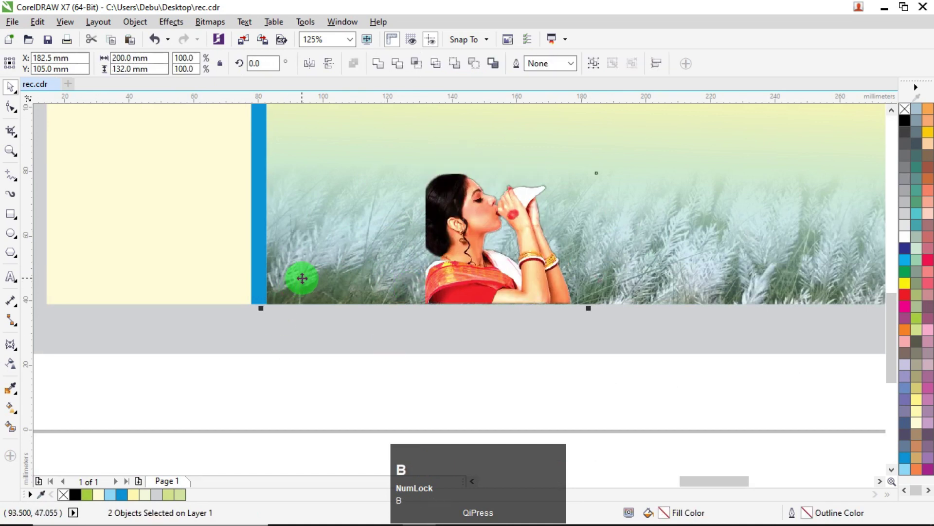
{"action": "key", "text": "l"}
{"action": "scroll", "coordinate": [286, 277], "scroll_direction": "down", "scroll_amount": 3}
- Move the mangal ghat pot and the dhaki drummer images close to the page's right side
{"action": "left_click", "coordinate": [680, 323]}
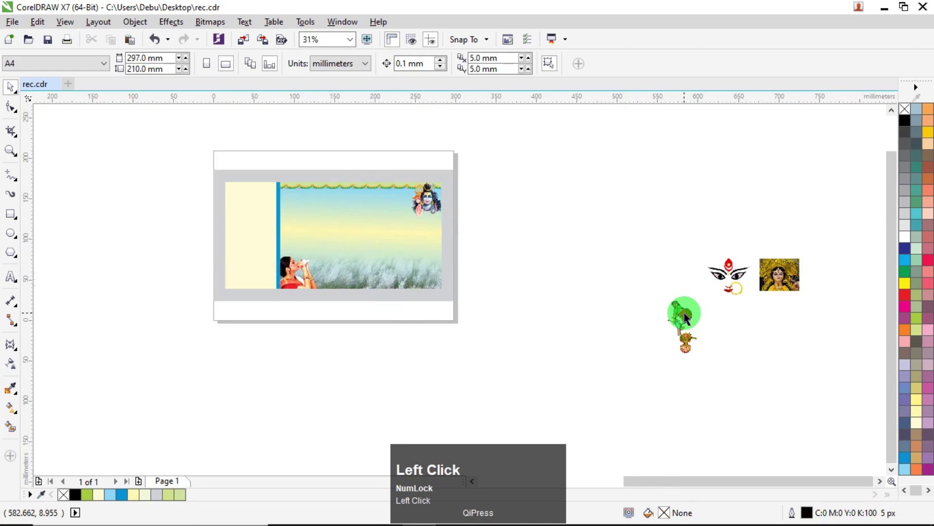
{"action": "left_click_drag", "start_coordinate": [688, 339], "coordinate": [547, 307]}
{"action": "left_click_drag", "start_coordinate": [683, 313], "coordinate": [498, 292]}
{"action": "scroll", "coordinate": [479, 288], "scroll_direction": "up", "scroll_amount": 2}
- Select all eight objects on the page and send them to the back of the page
{"action": "scroll", "coordinate": [354, 237], "scroll_direction": "down", "scroll_amount": 4}
{"action": "left_click", "coordinate": [339, 250]}
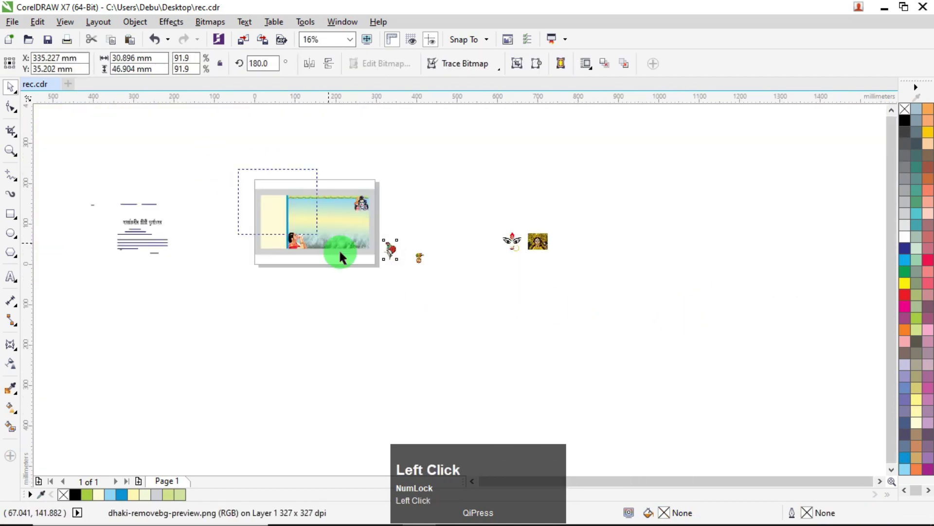
{"action": "left_click_drag", "start_coordinate": [384, 286], "coordinate": [383, 286]}
{"action": "scroll", "coordinate": [340, 219], "scroll_direction": "up", "scroll_amount": 2}
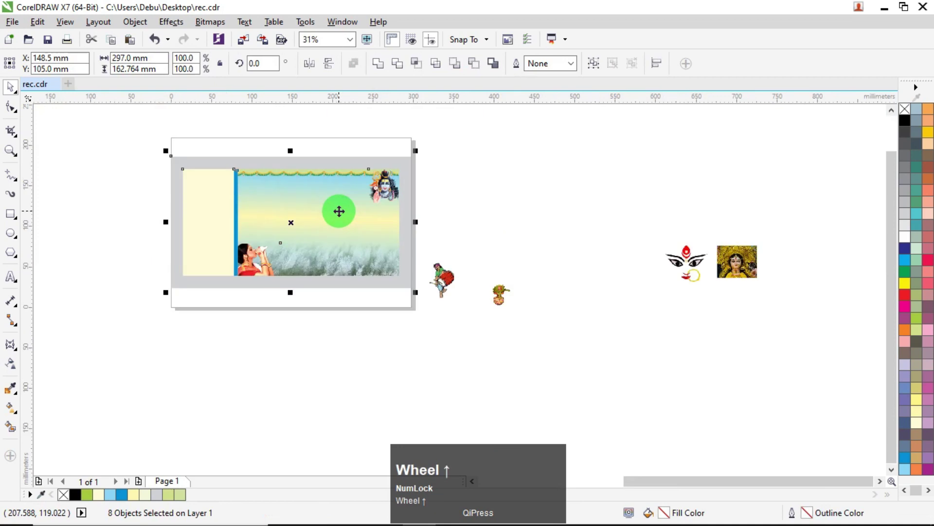
{"action": "right_click", "coordinate": [335, 205]}
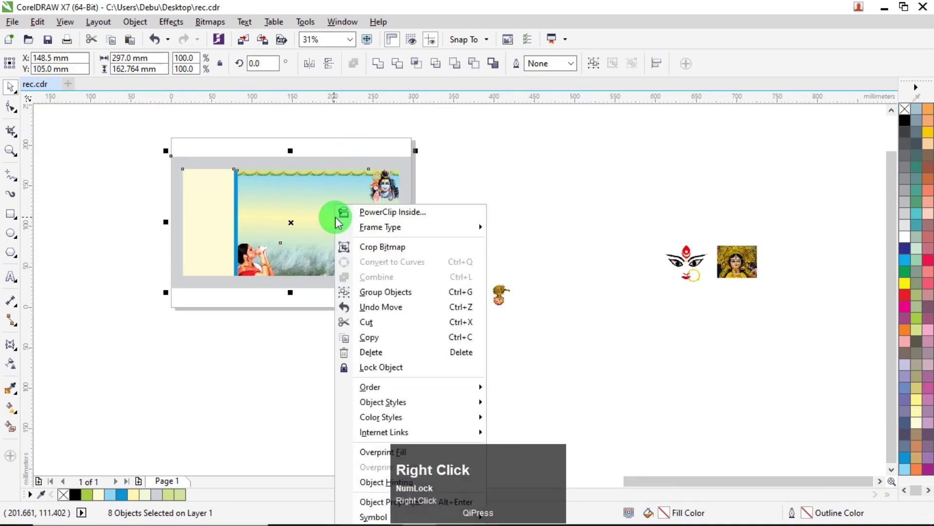
{"action": "left_click", "coordinate": [386, 388]}
{"action": "left_click", "coordinate": [535, 397]}
{"action": "left_click", "coordinate": [474, 288]}
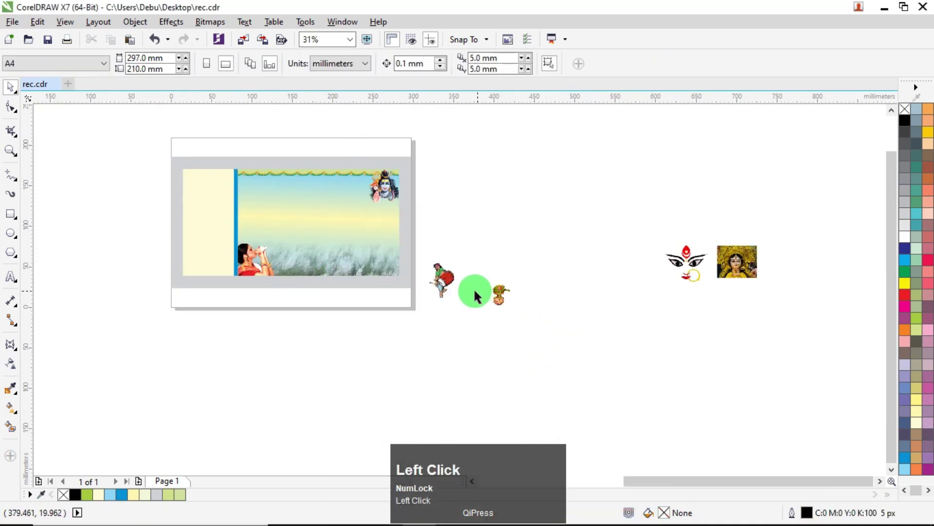
- Align the dhaki drummer image to the gradient panel's bottom and right edges
{"action": "scroll", "coordinate": [447, 285], "scroll_direction": "up", "scroll_amount": 2}
{"action": "left_click", "coordinate": [378, 247], "text": "shift"}
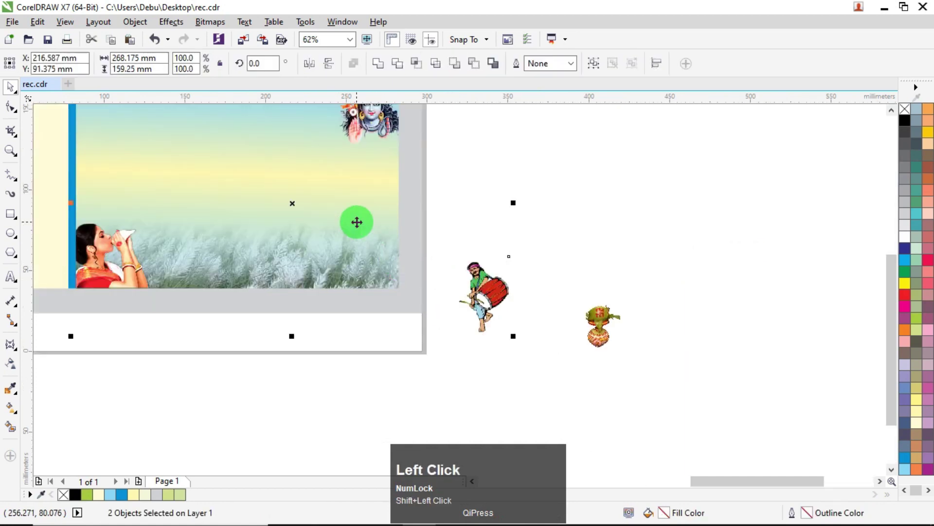
{"action": "key", "text": "b"}
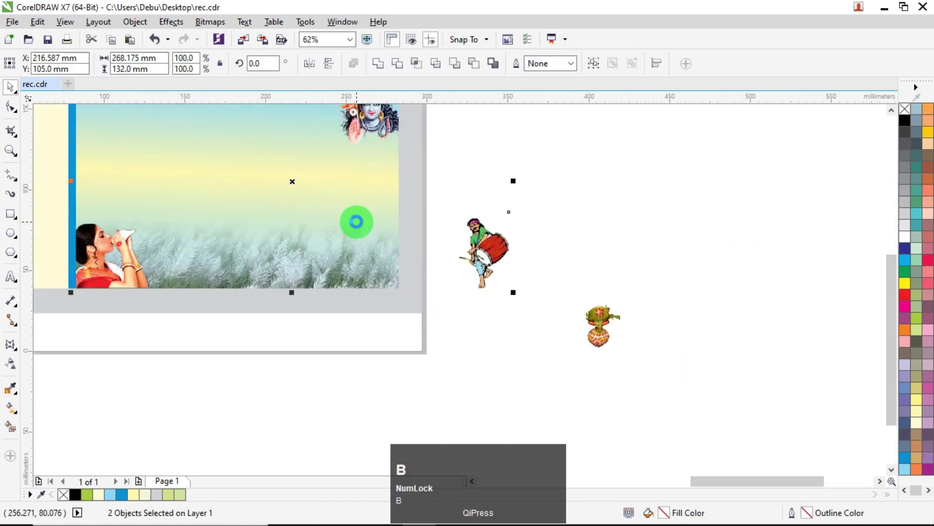
{"action": "key", "text": "l"}
{"action": "key", "text": "r"}
{"action": "left_click", "coordinate": [576, 210]}
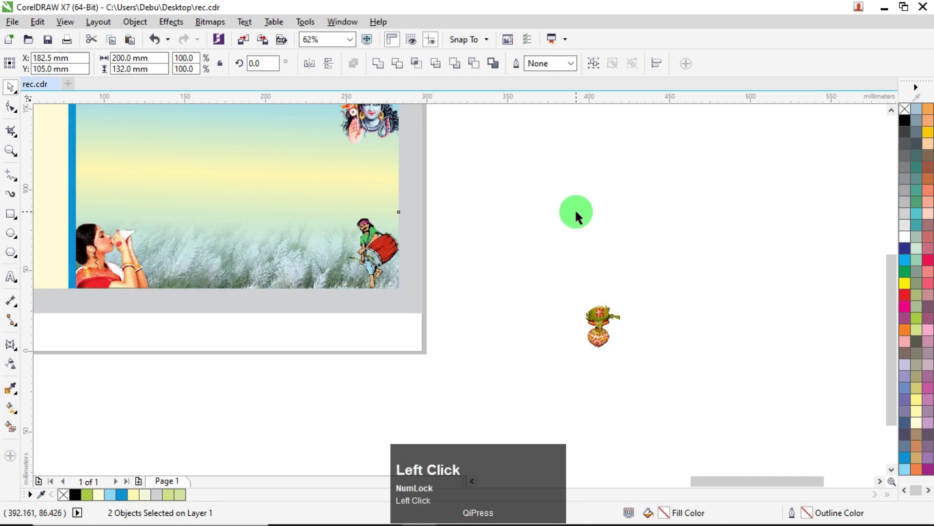
- Move the mangal ghat pot onto the gradient panel beside the drummer and align it to the panel's bottom edge
{"action": "left_click_drag", "start_coordinate": [605, 324], "coordinate": [349, 257]}
{"action": "scroll", "coordinate": [341, 264], "scroll_direction": "up", "scroll_amount": 4}
{"action": "left_click", "coordinate": [194, 273], "text": "shift"}
{"action": "key", "text": "b"}
{"action": "left_click", "coordinate": [742, 232]}
- Nudge the mangal ghat pot right until it stands close against the drummer
{"action": "left_click", "coordinate": [345, 280]}
{"action": "key", "text": "Right"}
{"action": "key", "text": "Right"}
{"action": "key", "text": "Right"}
{"action": "key", "text": "Right"}
{"action": "key", "text": "Right"}
{"action": "key", "text": "Right"}
{"action": "key", "text": "Right"}
{"action": "key", "text": "Right"}
{"action": "key", "text": "Right"}
{"action": "key", "text": "Right"}
{"action": "key", "text": "Right"}
{"action": "key", "text": "Right"}
{"action": "key", "text": "Right"}
{"action": "key", "text": "Right"}
{"action": "key", "text": "Right"}
{"action": "key", "text": "Right"}
{"action": "key", "text": "Right"}
{"action": "key", "text": "Right"}
{"action": "key", "text": "Right"}
{"action": "key", "text": "Right"}
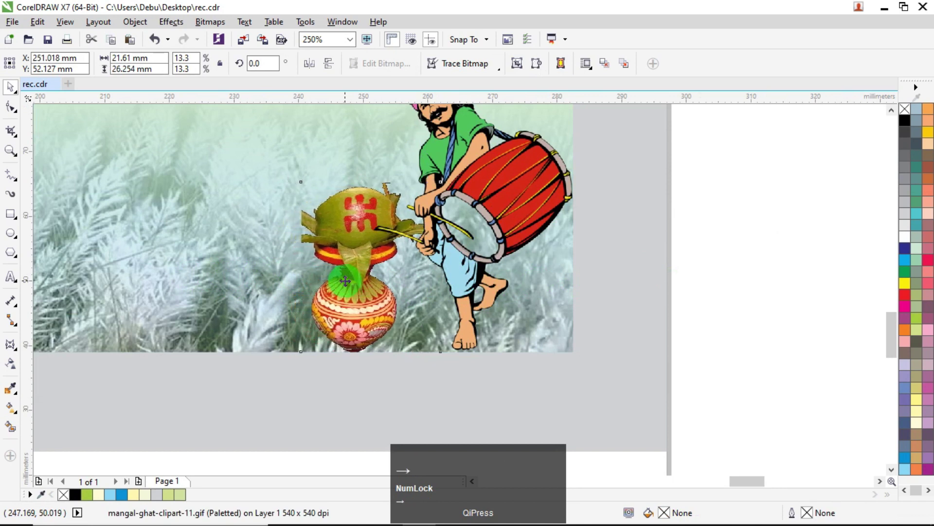
{"action": "key", "text": "Right"}
{"action": "key", "text": "Right"}
- Try nudging the drummer slightly left, and undo the nudge
{"action": "left_click", "coordinate": [537, 186]}
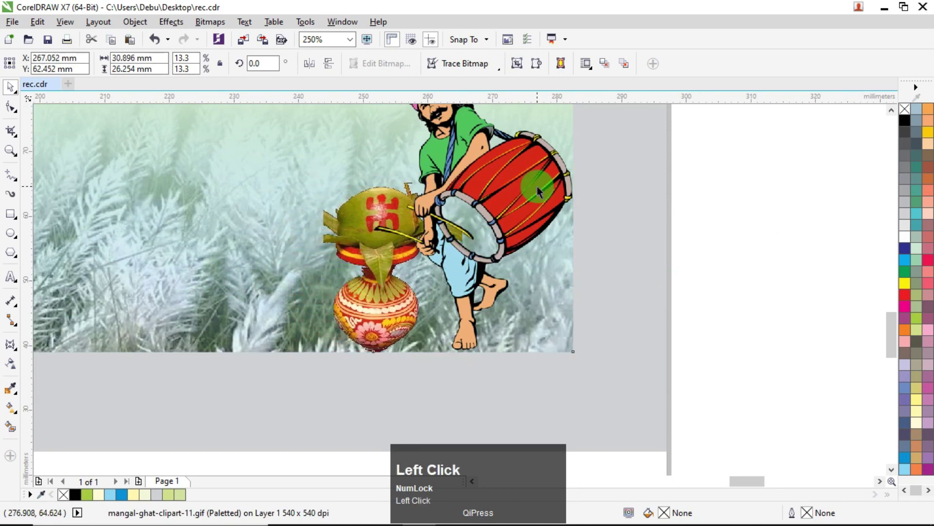
{"action": "scroll", "coordinate": [542, 189], "scroll_direction": "down", "scroll_amount": 2}
{"action": "key", "text": "Left"}
{"action": "key", "text": "Left"}
{"action": "key", "text": "Left"}
{"action": "key", "text": "Left"}
{"action": "key", "text": "ctrl+z"}
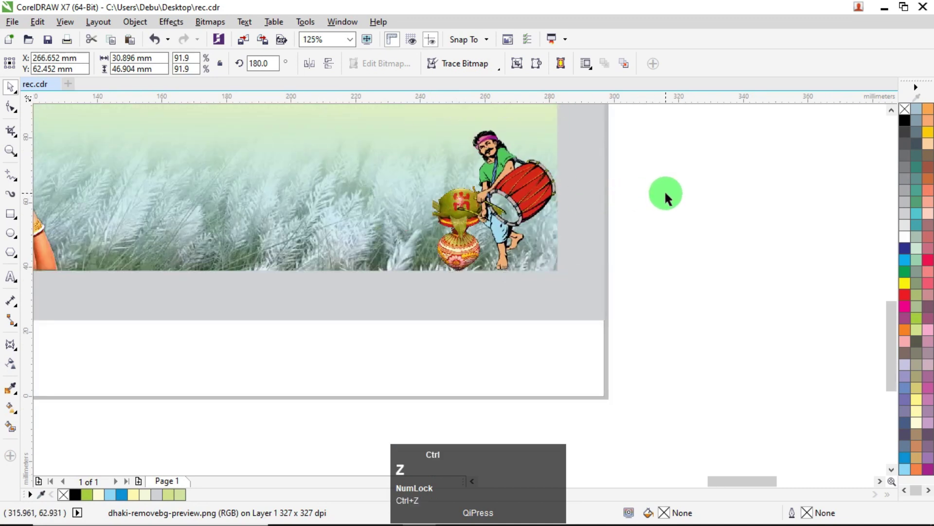
- Scale the mangal ghat pot down to 12.5%, about 20 mm wide, keeping its base on the panel's bottom edge
{"action": "left_click", "coordinate": [664, 190]}
{"action": "left_click", "coordinate": [452, 204]}
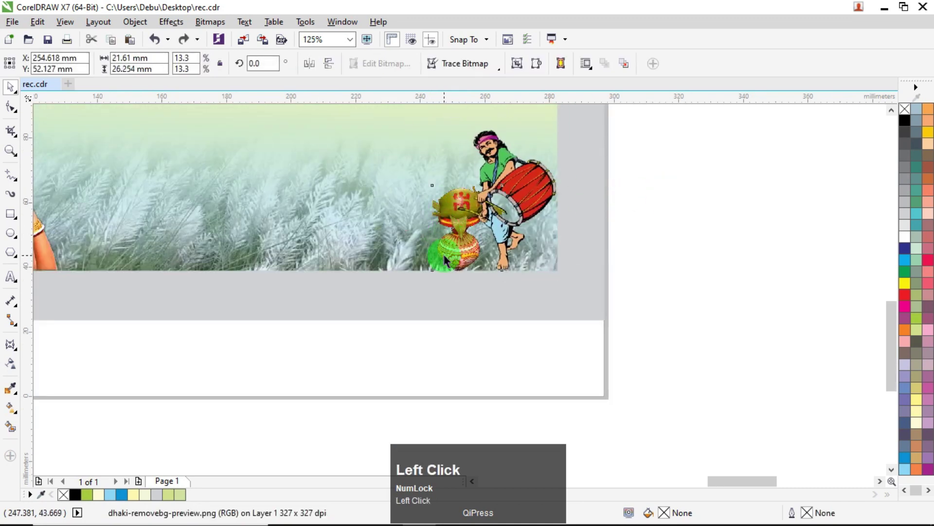
{"action": "scroll", "coordinate": [438, 216], "scroll_direction": "up", "scroll_amount": 2}
{"action": "left_click_drag", "start_coordinate": [427, 154], "coordinate": [436, 163]}
{"action": "scroll", "coordinate": [438, 165], "scroll_direction": "down", "scroll_amount": 2}
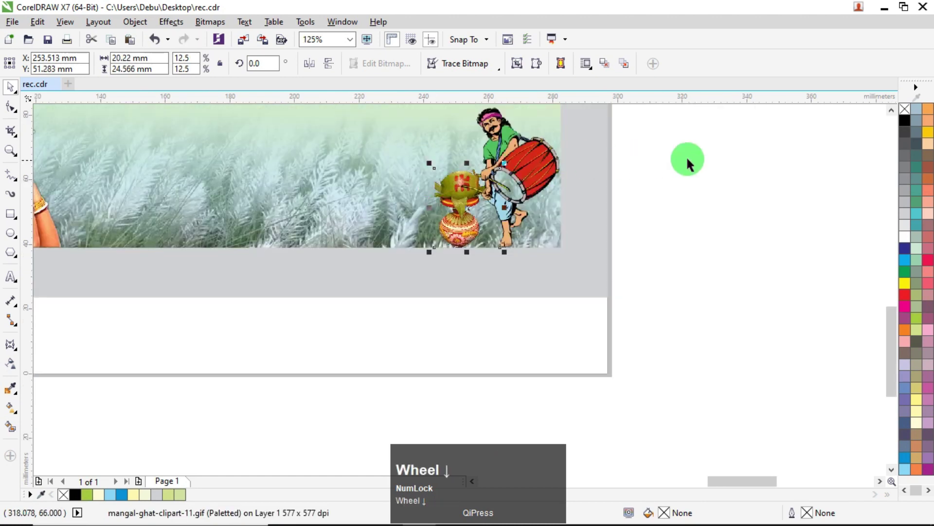
{"action": "left_click", "coordinate": [688, 161]}
- Enlarge the drummer slightly, keeping it anchored in the gradient panel's bottom right corner
{"action": "scroll", "coordinate": [690, 145], "scroll_direction": "down", "scroll_amount": 4}
{"action": "scroll", "coordinate": [628, 154], "scroll_direction": "up", "scroll_amount": 2}
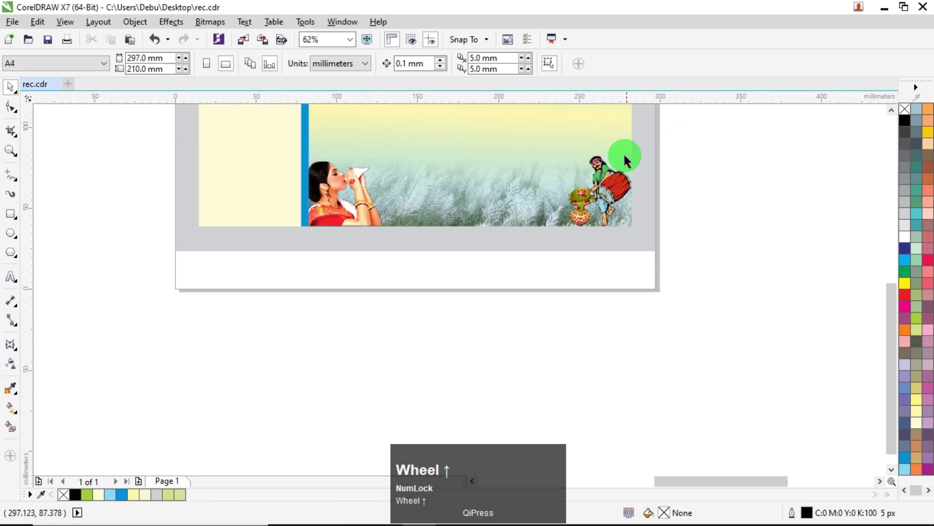
{"action": "left_click", "coordinate": [624, 157]}
{"action": "left_click_drag", "start_coordinate": [577, 145], "coordinate": [564, 139]}
{"action": "left_click", "coordinate": [735, 178]}
- Move the Maa Durga face logo from off the page to just beside the page's right edge
{"action": "scroll", "coordinate": [694, 179], "scroll_direction": "down", "scroll_amount": 4}
{"action": "scroll", "coordinate": [693, 161], "scroll_direction": "up", "scroll_amount": 3}
{"action": "left_click", "coordinate": [615, 334]}
{"action": "left_click_drag", "start_coordinate": [453, 307], "coordinate": [373, 274]}
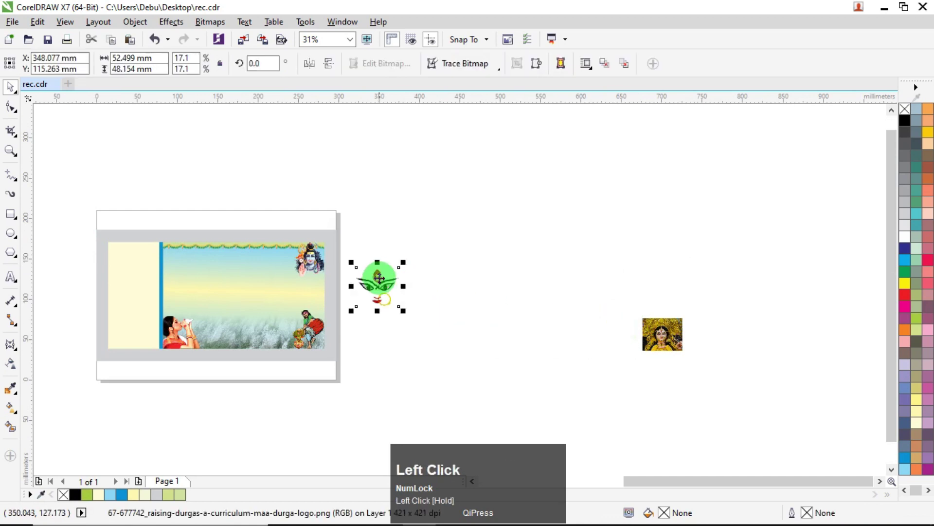
{"action": "scroll", "coordinate": [372, 279], "scroll_direction": "up", "scroll_amount": 3}
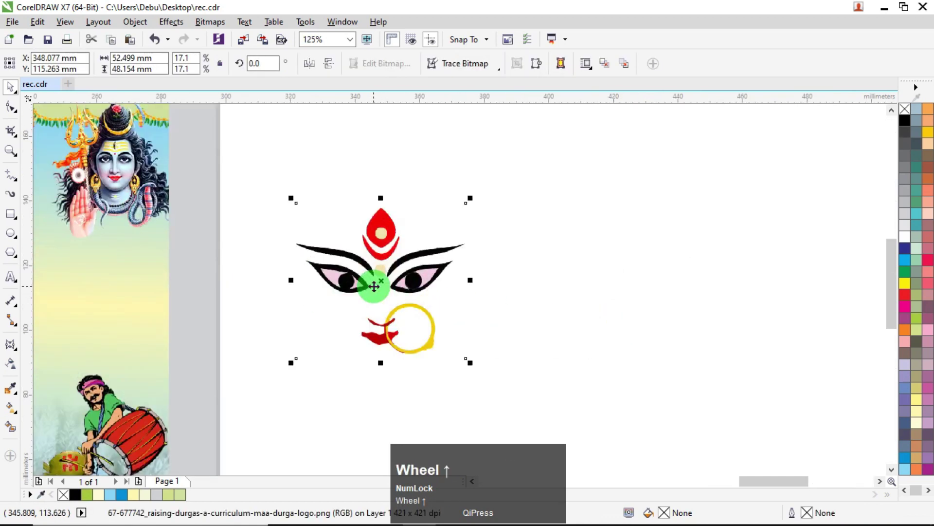
- Apply a uniform transparency of 79 to the Durga face logo
{"action": "left_click", "coordinate": [12, 364]}
{"action": "mouse_move", "coordinate": [353, 383]}
{"action": "left_mouse_down"}
{"action": "mouse_move", "coordinate": [384, 387]}
{"action": "mouse_move", "coordinate": [347, 377]}
{"action": "left_mouse_up"}
{"action": "scroll", "coordinate": [313, 362], "scroll_direction": "down", "scroll_amount": 2}
{"action": "scroll", "coordinate": [286, 315], "scroll_direction": "down", "scroll_amount": 4}
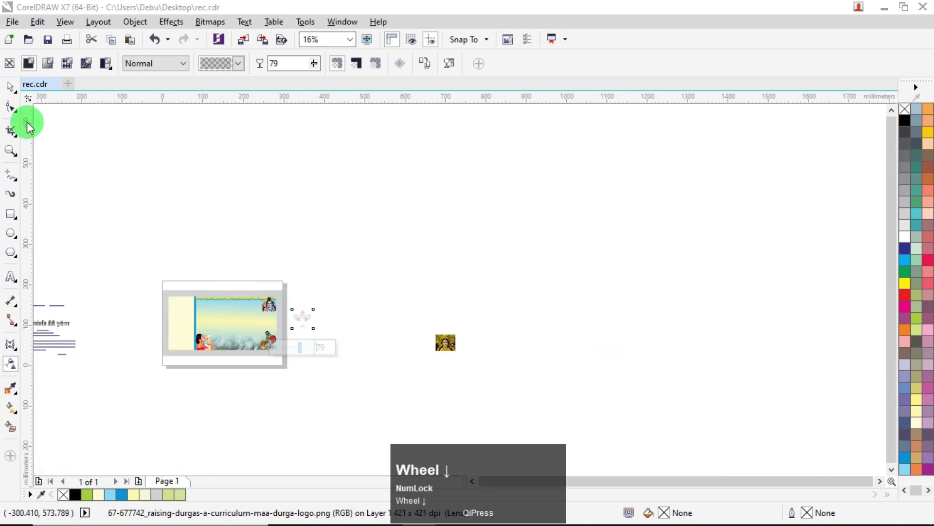
- Move the transparent Durga face logo into the gradient panel and scale it to 30%, about 92 mm wide, slightly right of centre
{"action": "left_click", "coordinate": [11, 88]}
{"action": "scroll", "coordinate": [194, 330], "scroll_direction": "up", "scroll_amount": 2}
{"action": "left_click_drag", "start_coordinate": [404, 317], "coordinate": [267, 311]}
{"action": "scroll", "coordinate": [275, 334], "scroll_direction": "up", "scroll_amount": 4}
{"action": "left_click_drag", "start_coordinate": [334, 329], "coordinate": [465, 427]}
{"action": "scroll", "coordinate": [360, 378], "scroll_direction": "down", "scroll_amount": 2}
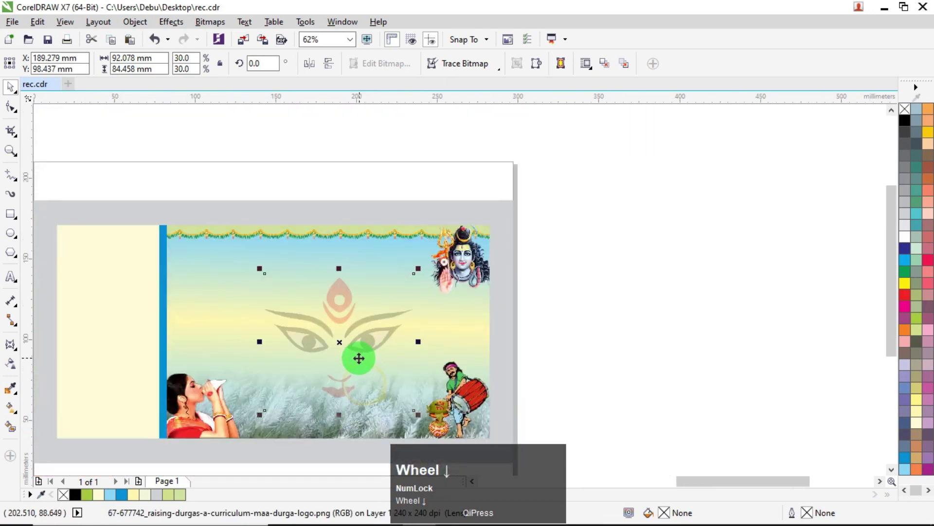
{"action": "left_click_drag", "start_coordinate": [340, 344], "coordinate": [358, 354]}
{"action": "left_click", "coordinate": [572, 308]}
{"action": "scroll", "coordinate": [573, 307], "scroll_direction": "down", "scroll_amount": 1}
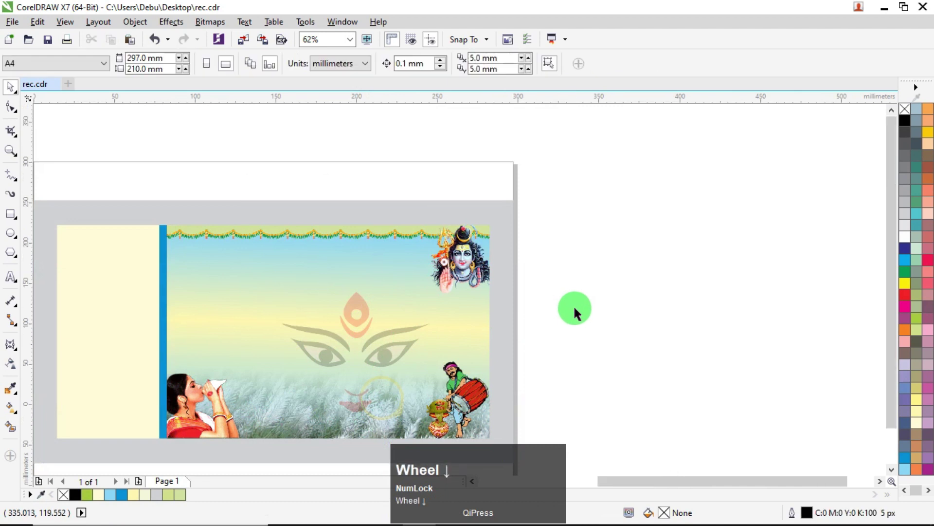
- Move the Durga idol photo to the page's left edge and enlarge it to 9.3%, about 148 mm wide
{"action": "scroll", "coordinate": [573, 312], "scroll_direction": "down", "scroll_amount": 2}
{"action": "left_click_drag", "start_coordinate": [719, 336], "coordinate": [396, 309]}
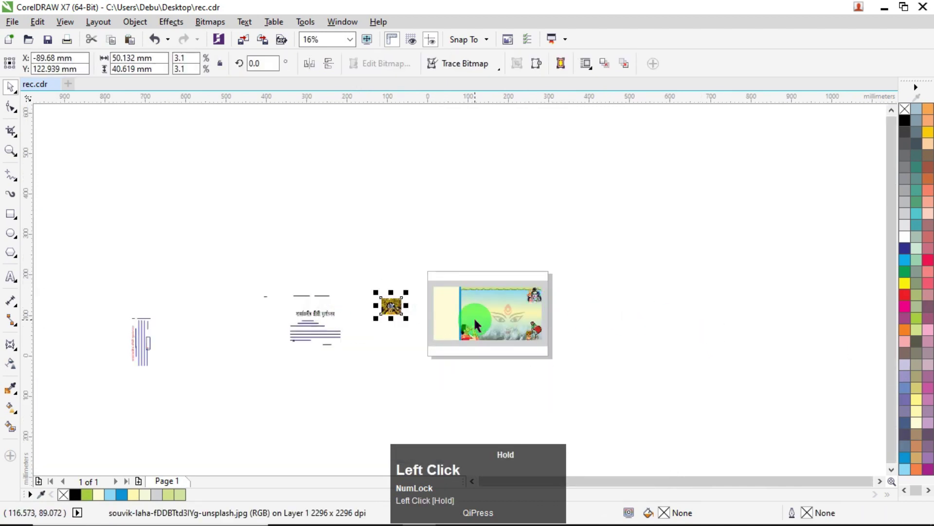
{"action": "scroll", "coordinate": [476, 321], "scroll_direction": "up", "scroll_amount": 2}
{"action": "left_click_drag", "start_coordinate": [334, 273], "coordinate": [367, 267]}
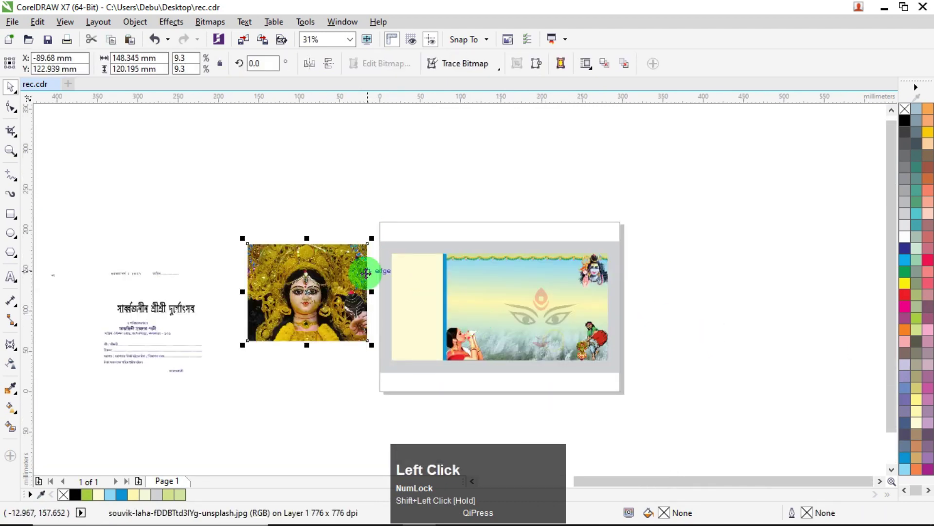
{"action": "scroll", "coordinate": [328, 300], "scroll_direction": "up", "scroll_amount": 3}
{"action": "scroll", "coordinate": [327, 299], "scroll_direction": "down", "scroll_amount": 2}
{"action": "left_click_drag", "start_coordinate": [304, 285], "coordinate": [336, 263]}
- Convert the Durga idol photo to a 300 dpi CMYK bitmap with anti-aliasing and a transparent background
{"action": "left_click", "coordinate": [209, 22]}
{"action": "left_click", "coordinate": [229, 35]}
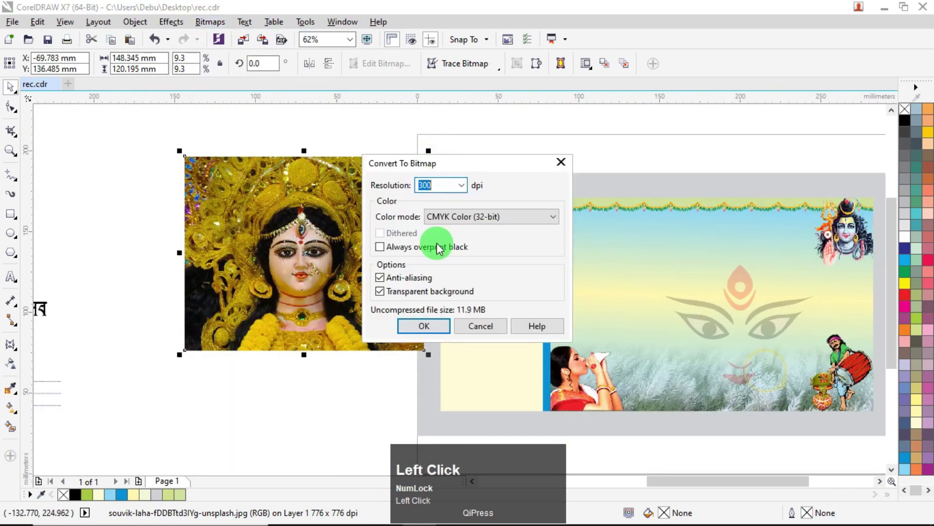
{"action": "left_click", "coordinate": [425, 325]}
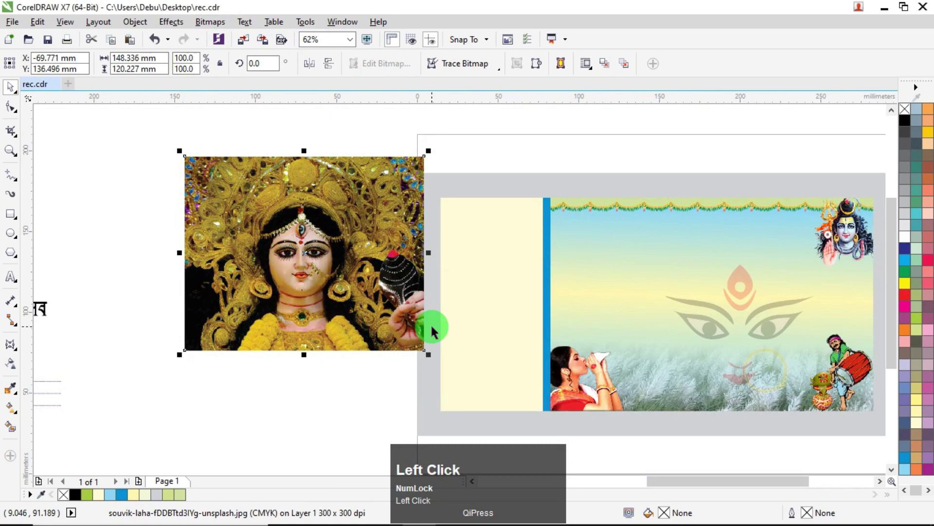
{"action": "left_click", "coordinate": [209, 23]}
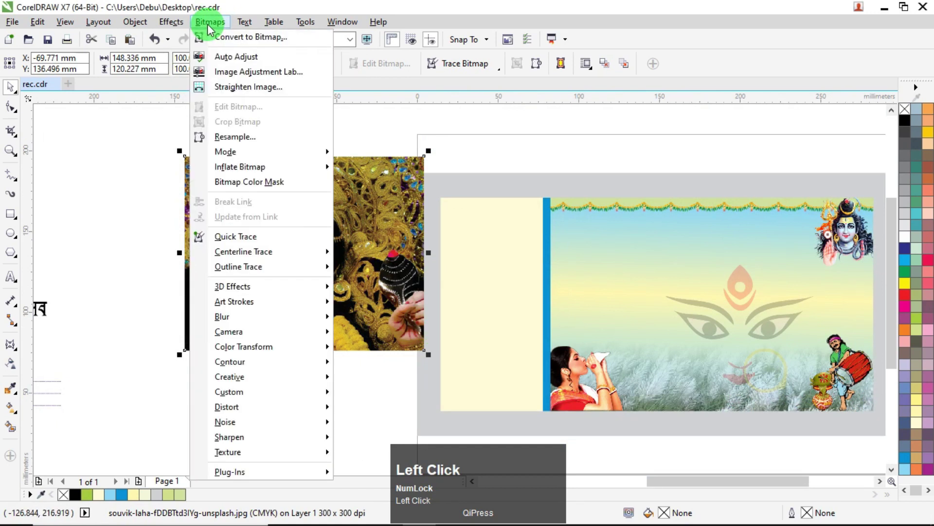
{"action": "left_click", "coordinate": [256, 376]}
{"action": "mouse_move", "coordinate": [334, 369]}
{"action": "left_click", "coordinate": [509, 174]}
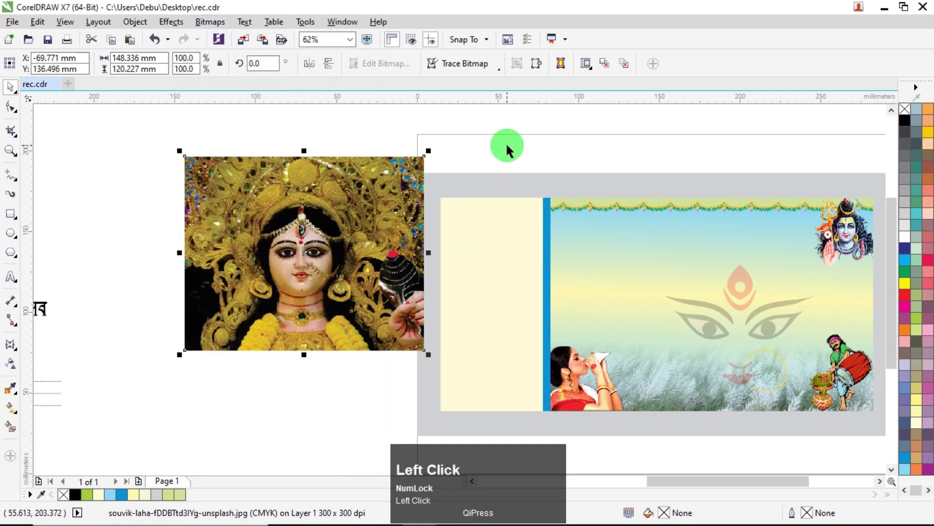
- Move the Durga idol photo clear of the page, to the empty area on its right
{"action": "scroll", "coordinate": [507, 143], "scroll_direction": "down", "scroll_amount": 5}
{"action": "left_click_drag", "start_coordinate": [454, 184], "coordinate": [681, 177]}
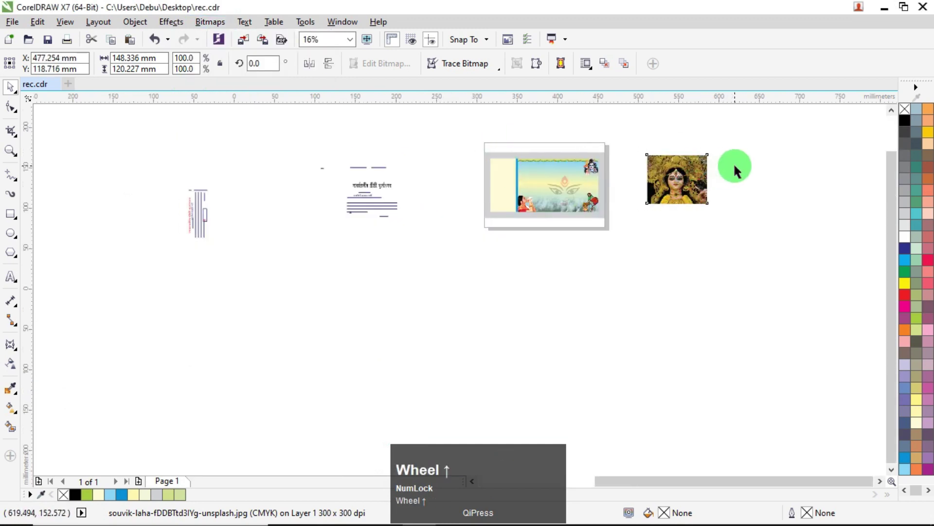
{"action": "scroll", "coordinate": [734, 167], "scroll_direction": "up", "scroll_amount": 3}
- Start a Vignette effect on the Durga idol photo with offset 101 and fade 32
{"action": "left_click", "coordinate": [213, 22]}
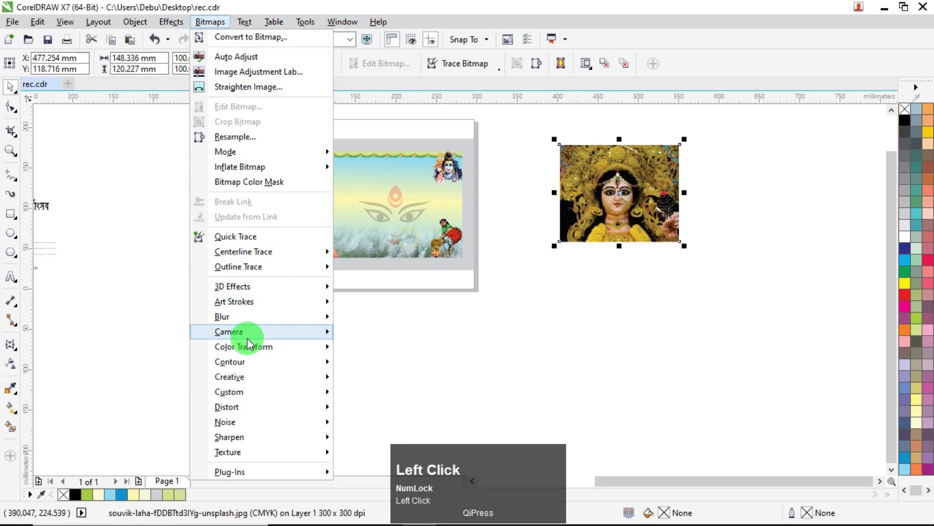
{"action": "mouse_move", "coordinate": [308, 375]}
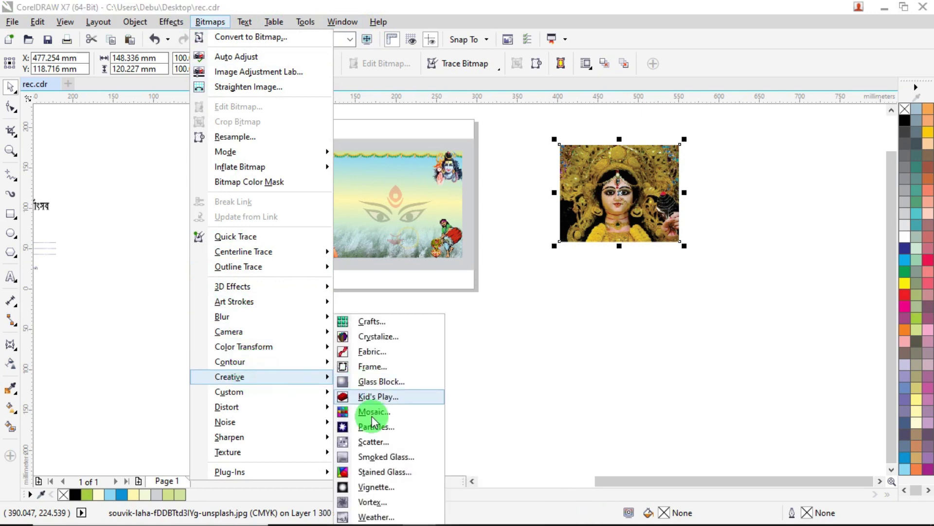
{"action": "left_click", "coordinate": [401, 488]}
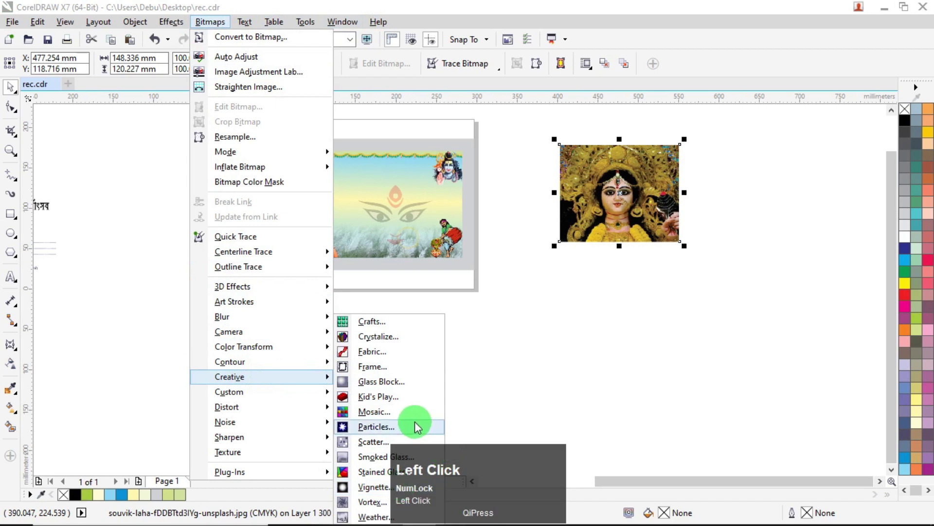
{"action": "left_click", "coordinate": [376, 486]}
{"action": "left_click_drag", "start_coordinate": [553, 172], "coordinate": [399, 101]}
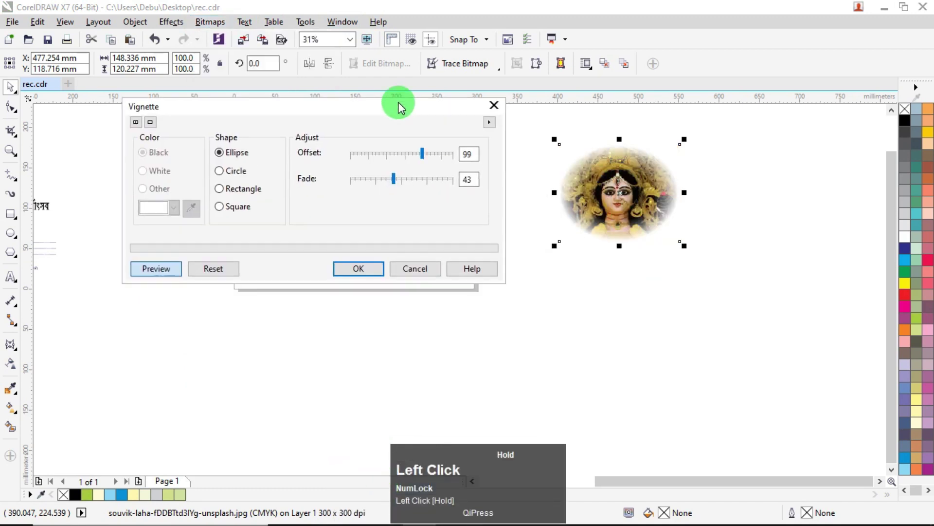
{"action": "left_click", "coordinate": [422, 155]}
{"action": "left_click", "coordinate": [392, 183]}
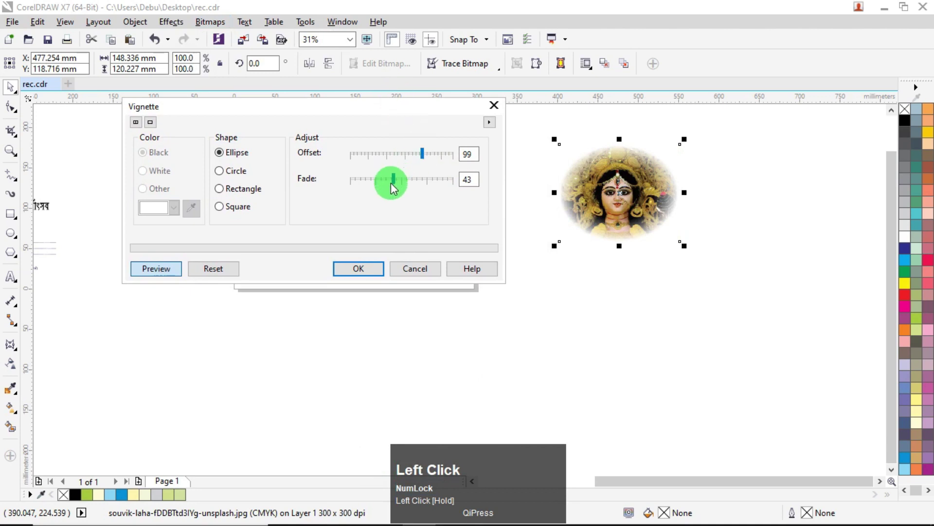
{"action": "left_click_drag", "start_coordinate": [384, 179], "coordinate": [383, 179]}
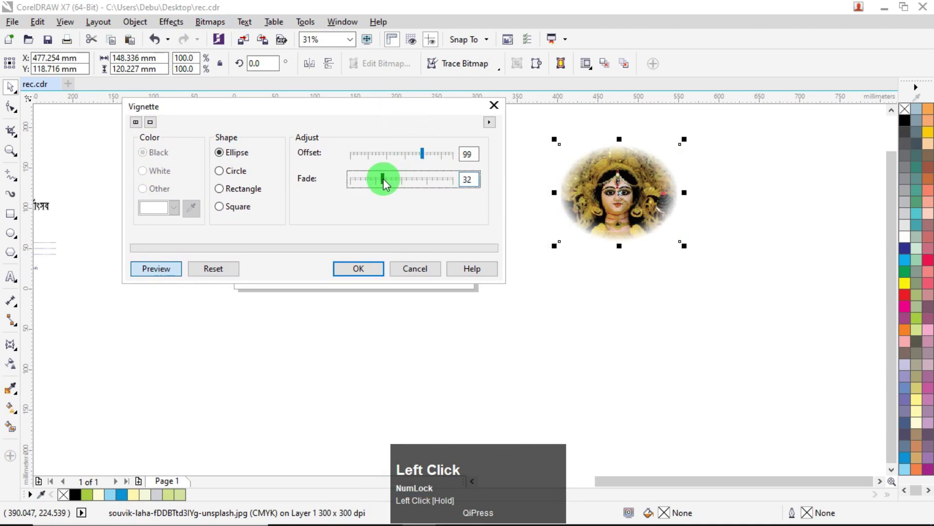
{"action": "mouse_move", "coordinate": [422, 154]}
{"action": "left_mouse_down"}
{"action": "mouse_move", "coordinate": [435, 153]}
{"action": "mouse_move", "coordinate": [424, 156]}
{"action": "left_mouse_up"}
- Change the vignette shape to Circle, raise its offset and fade slightly, and apply the effect to the photo
{"action": "left_click", "coordinate": [236, 171]}
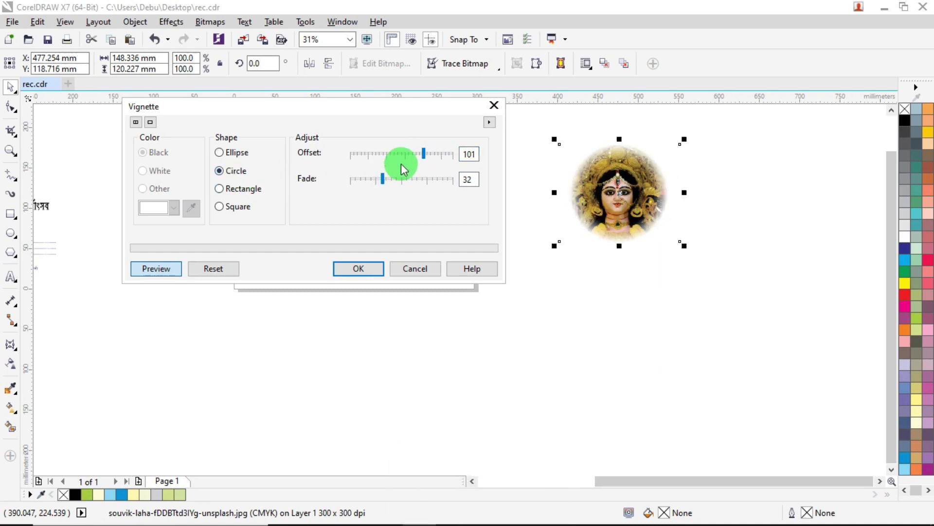
{"action": "left_click_drag", "start_coordinate": [424, 156], "coordinate": [426, 153]}
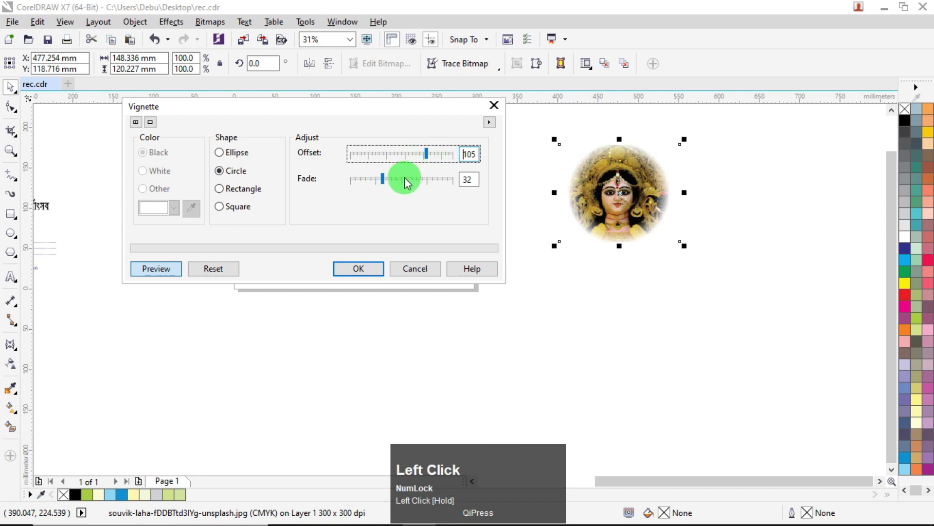
{"action": "left_click_drag", "start_coordinate": [384, 180], "coordinate": [394, 180]}
{"action": "mouse_move", "coordinate": [427, 154]}
{"action": "left_mouse_down"}
{"action": "mouse_move", "coordinate": [435, 154]}
{"action": "mouse_move", "coordinate": [416, 155]}
{"action": "mouse_move", "coordinate": [436, 159]}
{"action": "mouse_move", "coordinate": [428, 153]}
{"action": "left_mouse_up"}
{"action": "left_click", "coordinate": [358, 269]}
{"action": "left_click", "coordinate": [594, 302]}
- Move the vignetted Durga photo over the left part of the gradient panel
{"action": "left_click", "coordinate": [639, 198]}
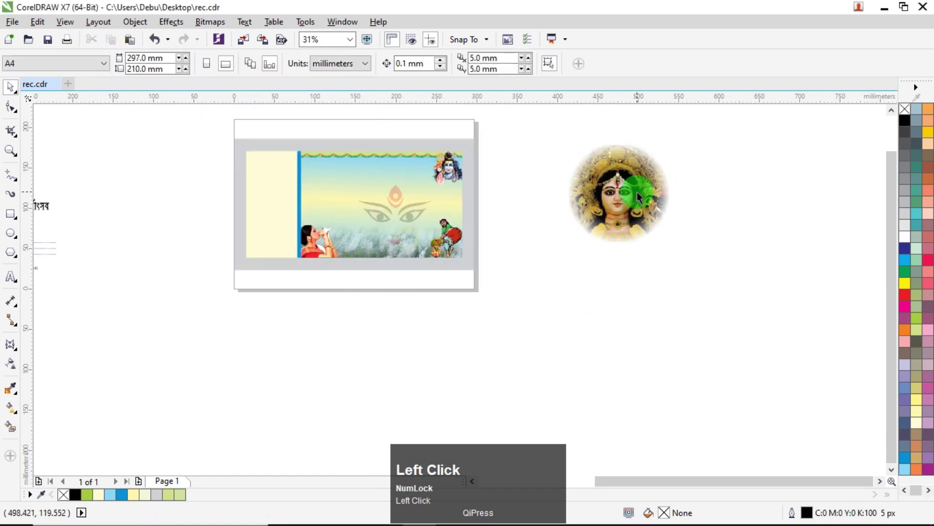
{"action": "left_click_drag", "start_coordinate": [576, 222], "coordinate": [365, 209]}
{"action": "scroll", "coordinate": [362, 207], "scroll_direction": "up", "scroll_amount": 3}
{"action": "scroll", "coordinate": [356, 202], "scroll_direction": "down", "scroll_amount": 3}
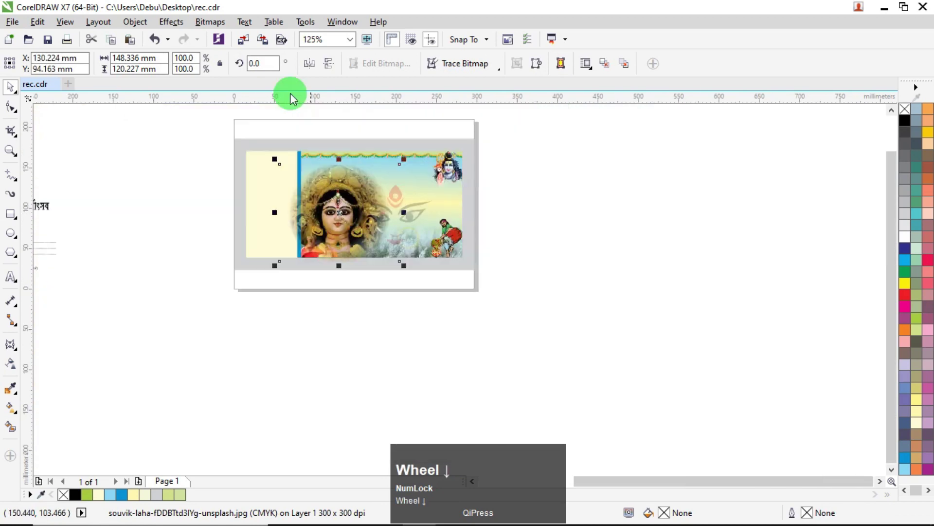
- Convert the vignetted Durga photo to a 300 dpi CMYK bitmap with a transparent background
{"action": "left_click", "coordinate": [210, 21]}
{"action": "left_click", "coordinate": [229, 36]}
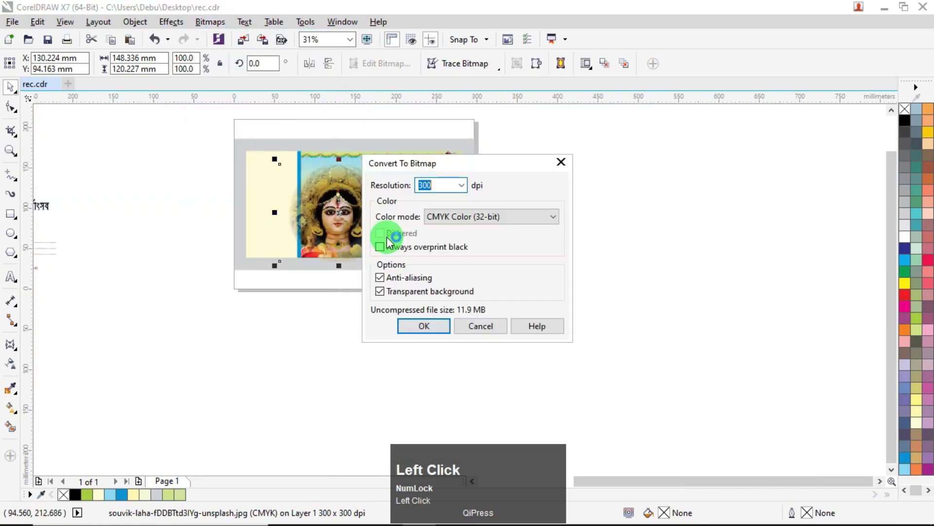
{"action": "left_click", "coordinate": [430, 326]}
{"action": "left_click", "coordinate": [574, 223]}
- Shift the vignetted Durga photo over the cream side panel and PowerClip it inside the gradient panel
{"action": "scroll", "coordinate": [340, 173], "scroll_direction": "up", "scroll_amount": 2}
{"action": "left_click", "coordinate": [340, 208]}
{"action": "left_click_drag", "start_coordinate": [339, 208], "coordinate": [177, 155]}
{"action": "left_click", "coordinate": [135, 21]}
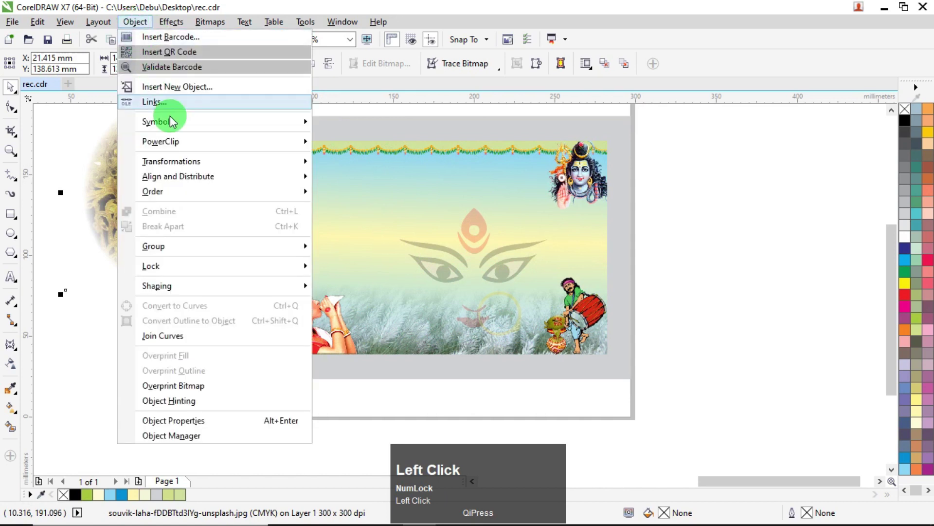
{"action": "mouse_move", "coordinate": [177, 141]}
{"action": "left_click", "coordinate": [354, 149]}
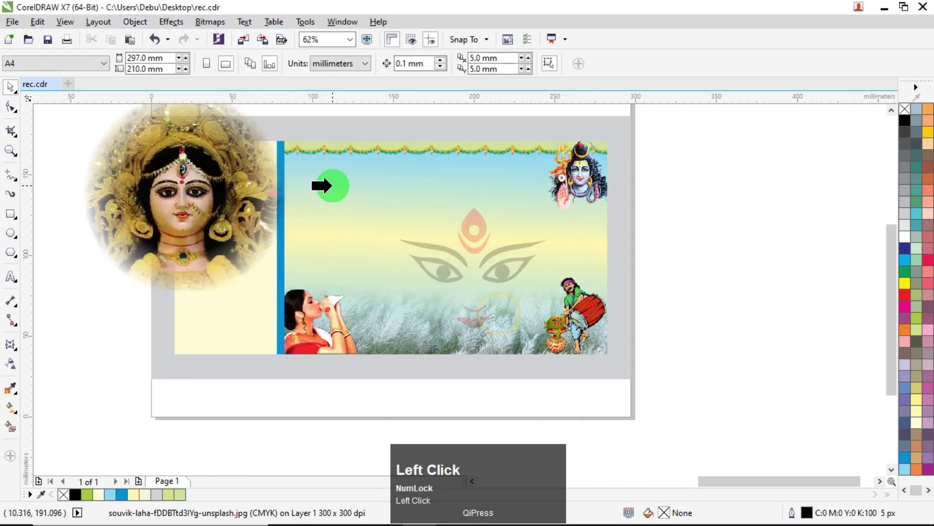
{"action": "left_click", "coordinate": [333, 185]}
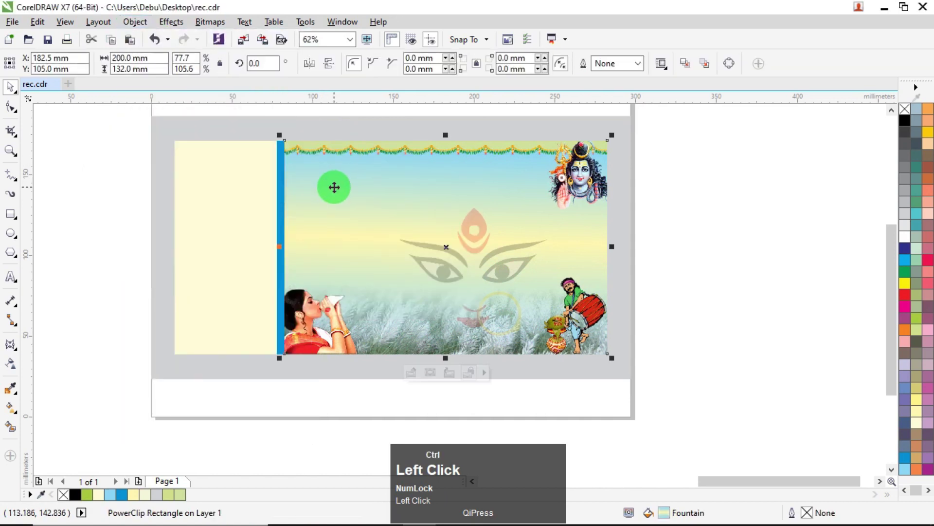
- Edit the gradient panel's PowerClip contents and reposition the Durga photo so its face sits in the panel's left part
{"action": "left_click", "coordinate": [334, 187], "text": "ctrl"}
{"action": "left_click_drag", "start_coordinate": [202, 171], "coordinate": [307, 195]}
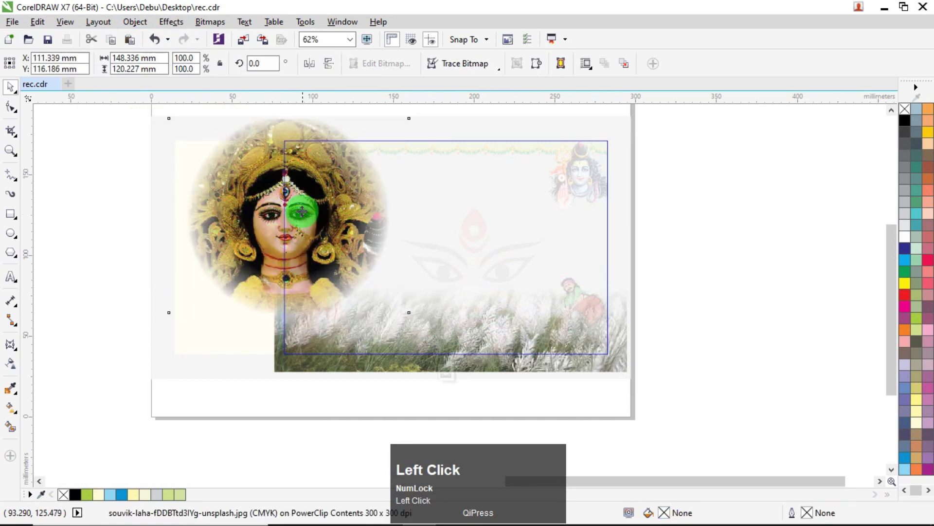
{"action": "left_click_drag", "start_coordinate": [263, 220], "coordinate": [269, 221]}
{"action": "left_click_drag", "start_coordinate": [327, 186], "coordinate": [374, 212]}
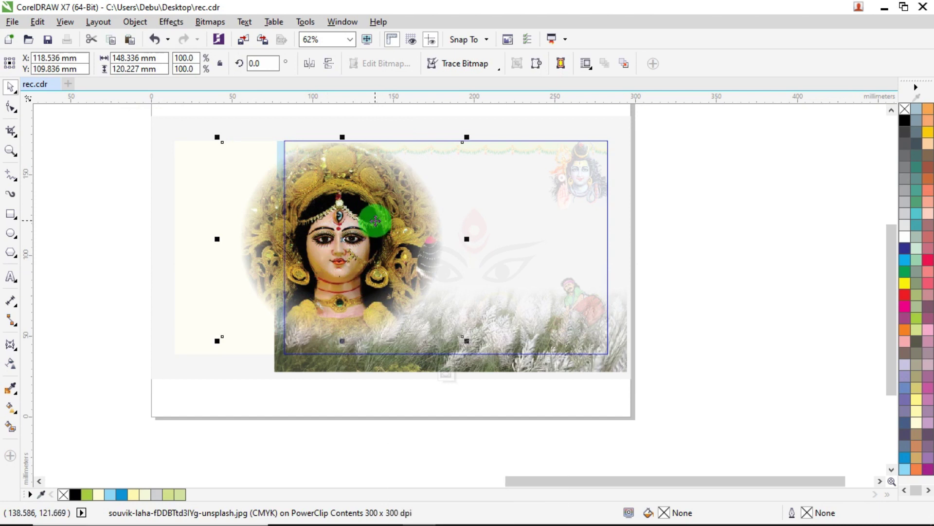
{"action": "left_click", "coordinate": [375, 221]}
{"action": "left_click_drag", "start_coordinate": [375, 221], "coordinate": [366, 224]}
- Narrow the Durga photo to 97% of its width, about 144 mm, and finish editing the PowerClip
{"action": "left_click_drag", "start_coordinate": [458, 242], "coordinate": [450, 242]}
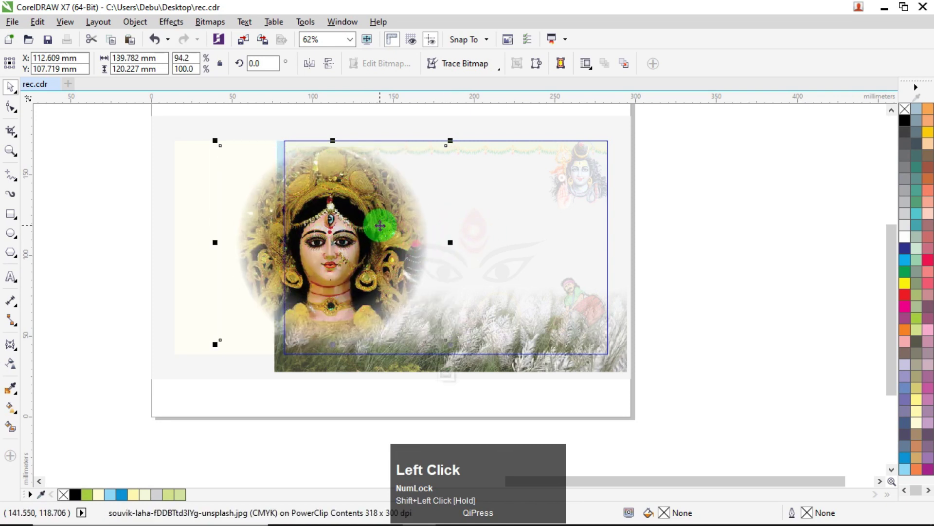
{"action": "scroll", "coordinate": [355, 222], "scroll_direction": "up", "scroll_amount": 3}
{"action": "left_click_drag", "start_coordinate": [540, 263], "coordinate": [549, 265]}
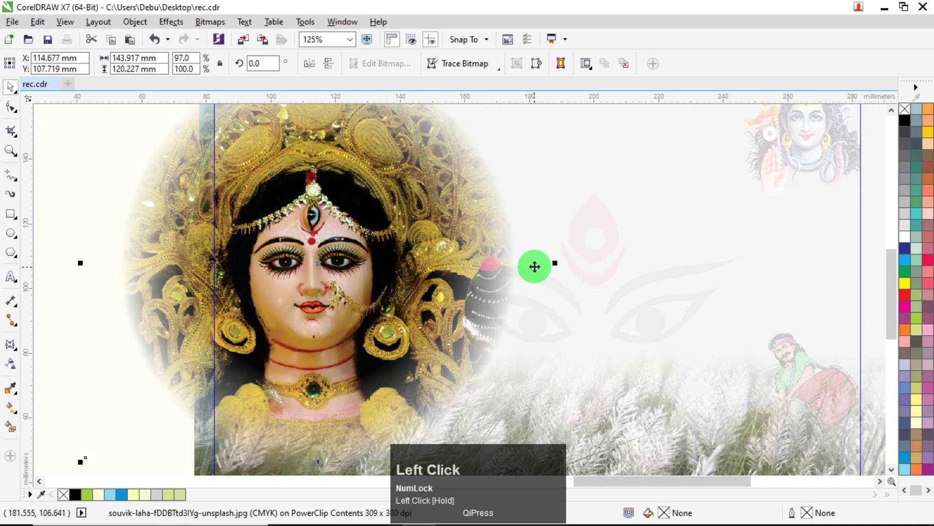
{"action": "scroll", "coordinate": [386, 235], "scroll_direction": "down", "scroll_amount": 3}
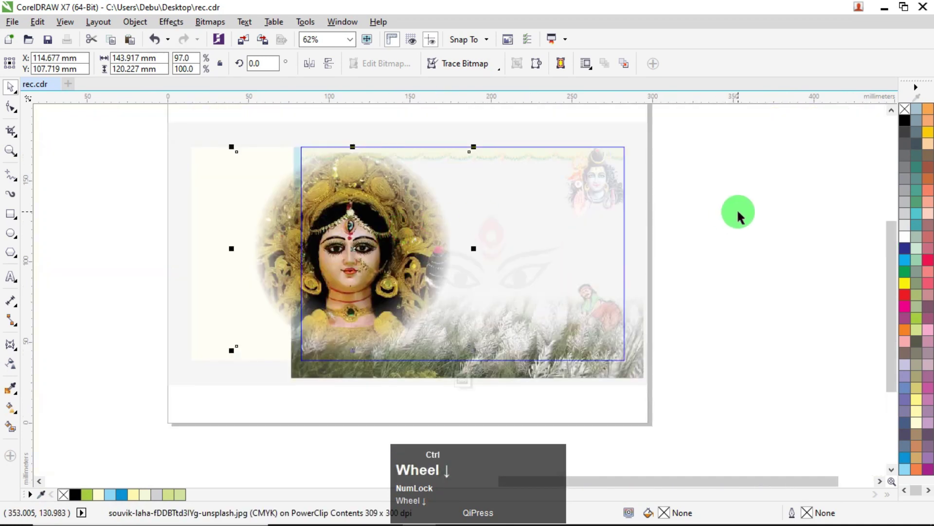
{"action": "left_click", "coordinate": [738, 212], "text": "ctrl"}
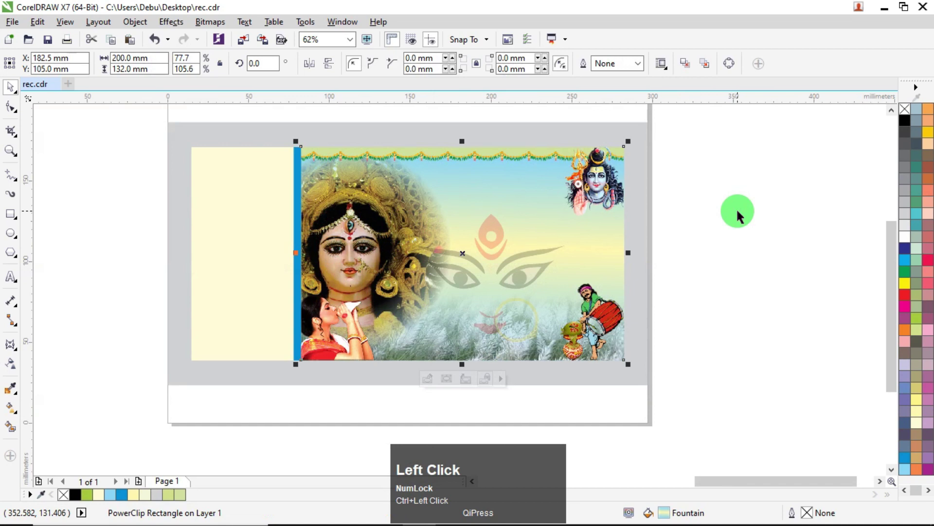
- Reopen the gradient panel's PowerClip contents and reduce the Durga photo's height from its top edge to 95.6%, about 115 mm
{"action": "left_click", "coordinate": [360, 217], "text": "ctrl"}
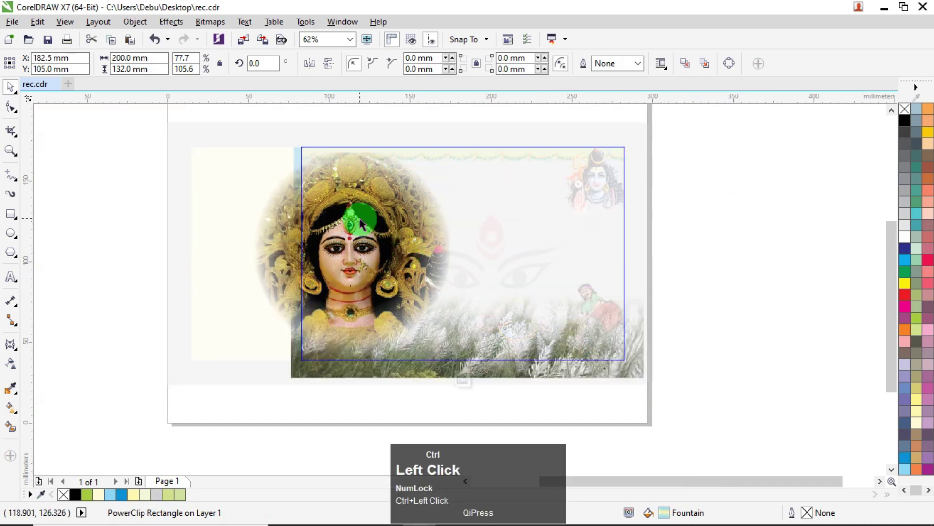
{"action": "left_click", "coordinate": [370, 186]}
{"action": "left_click_drag", "start_coordinate": [353, 145], "coordinate": [366, 154]}
- Fade the Durga photo's right edge with a short linear transparency ending at 100, then finish editing the PowerClip
{"action": "scroll", "coordinate": [407, 219], "scroll_direction": "up", "scroll_amount": 2}
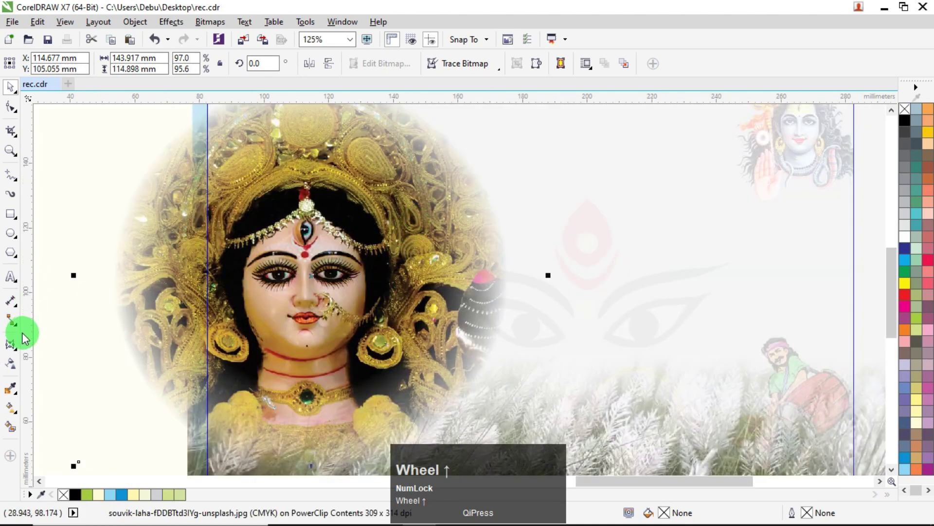
{"action": "left_click", "coordinate": [10, 365]}
{"action": "mouse_move", "coordinate": [454, 271]}
{"action": "left_mouse_down"}
{"action": "mouse_move", "coordinate": [494, 276]}
{"action": "mouse_move", "coordinate": [461, 278]}
{"action": "left_mouse_up"}
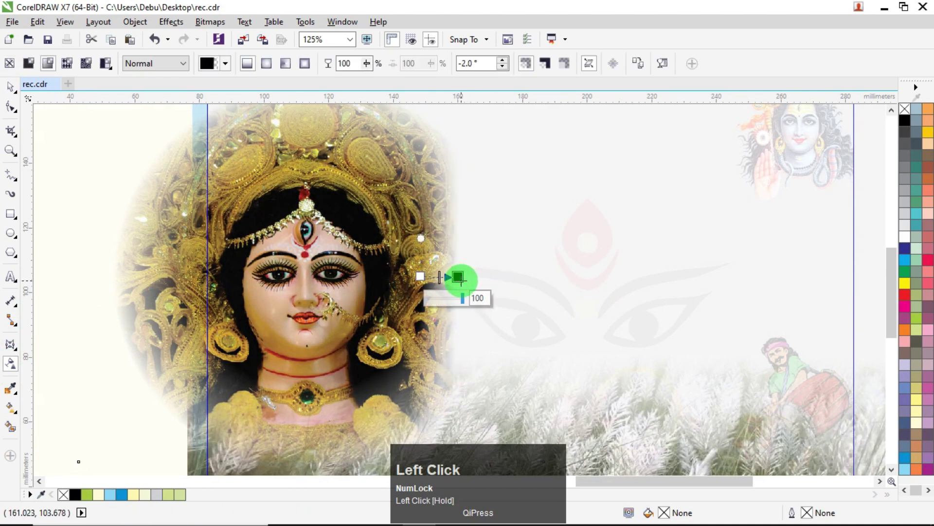
{"action": "left_click", "coordinate": [10, 86]}
{"action": "scroll", "coordinate": [308, 166], "scroll_direction": "down", "scroll_amount": 2}
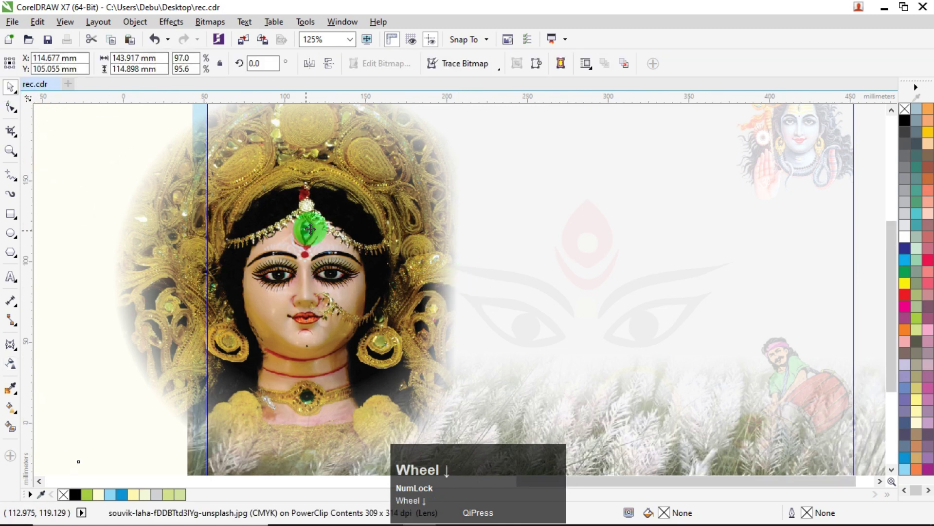
{"action": "left_click", "coordinate": [628, 213], "text": "ctrl"}
{"action": "left_click", "coordinate": [269, 239]}
{"action": "scroll", "coordinate": [274, 236], "scroll_direction": "up", "scroll_amount": 1}
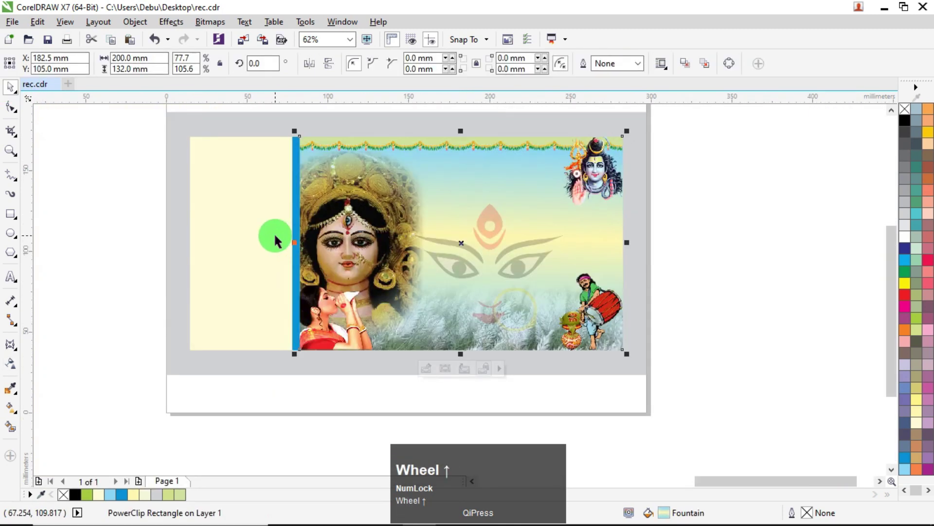
{"action": "left_click", "coordinate": [720, 195]}
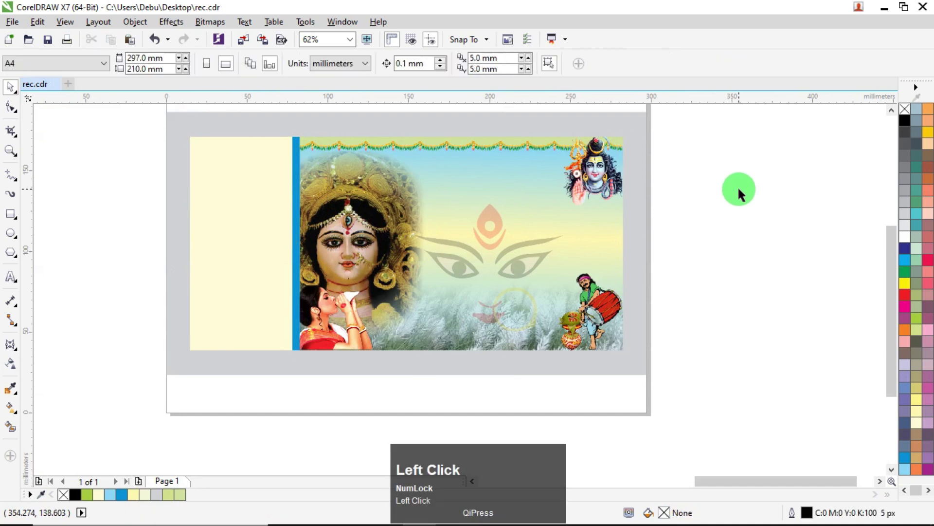
{"action": "left_click", "coordinate": [738, 186]}
{"action": "left_click", "coordinate": [501, 226], "text": "ctrl"}
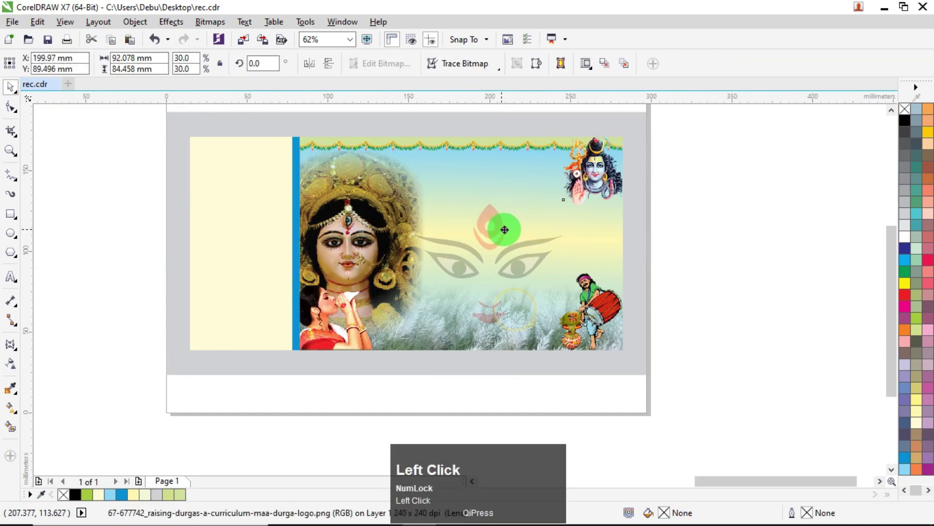
{"action": "left_click", "coordinate": [712, 209]}
- Draw a rectangle about 76 × 16 mm over the top of the Durga photo and fill it white
{"action": "scroll", "coordinate": [603, 197], "scroll_direction": "down", "scroll_amount": 3}
{"action": "scroll", "coordinate": [583, 185], "scroll_direction": "up", "scroll_amount": 2}
{"action": "scroll", "coordinate": [493, 202], "scroll_direction": "up", "scroll_amount": 4}
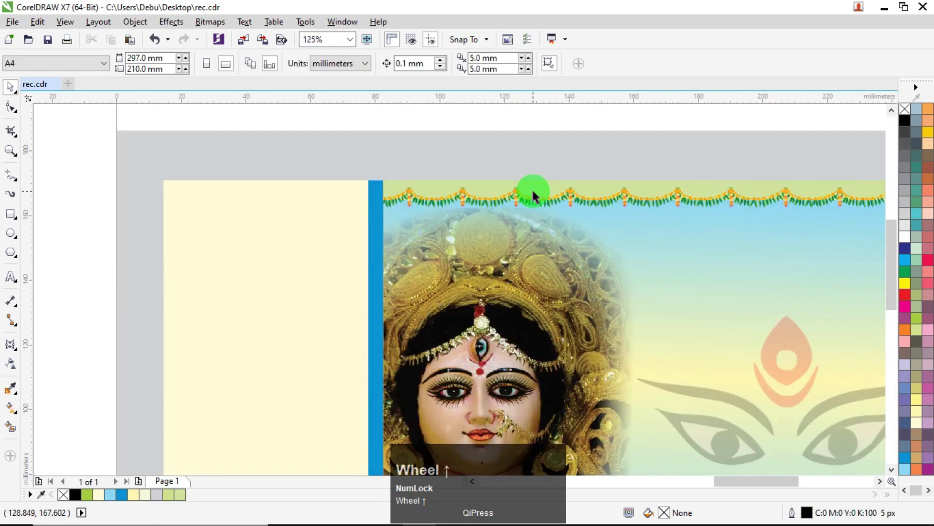
{"action": "left_click", "coordinate": [18, 217]}
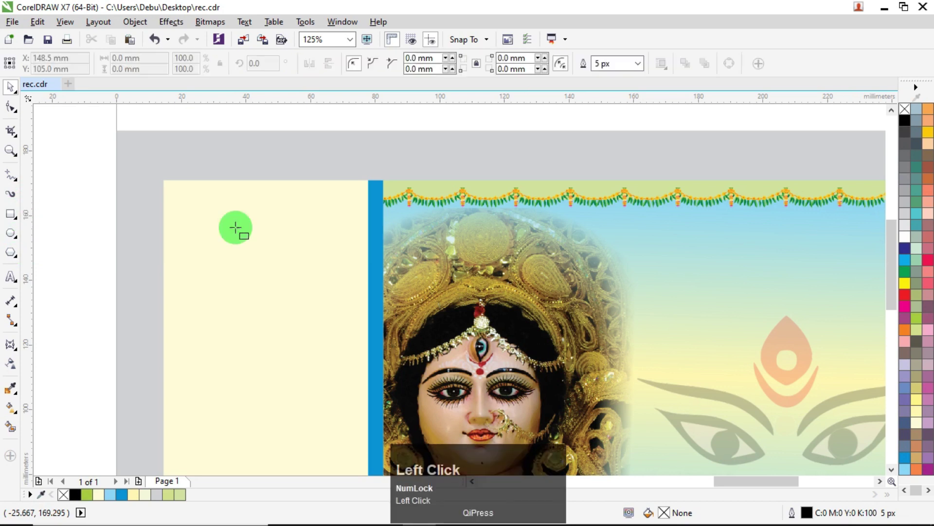
{"action": "left_click_drag", "start_coordinate": [401, 215], "coordinate": [648, 268]}
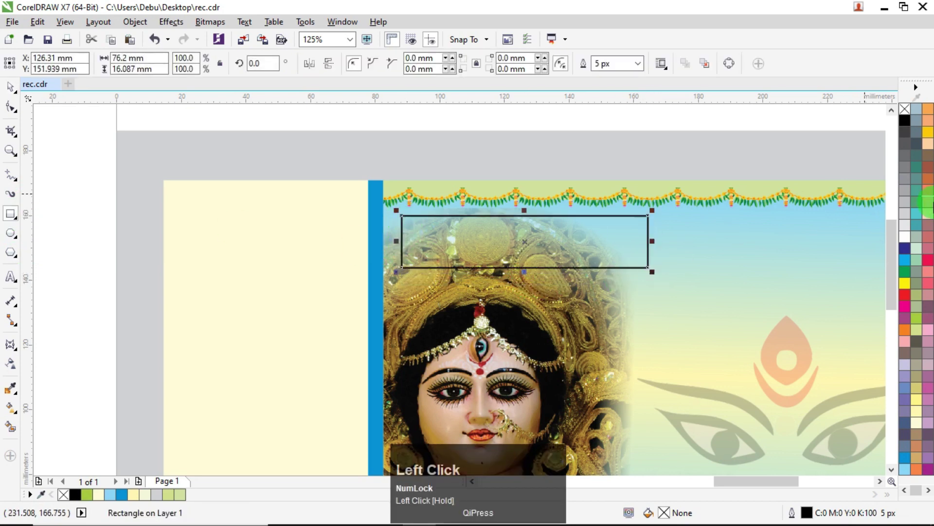
{"action": "left_click", "coordinate": [906, 237]}
- Round the white box's corners to a radius of about 1.9 mm and colour its outline green
{"action": "left_click", "coordinate": [11, 106]}
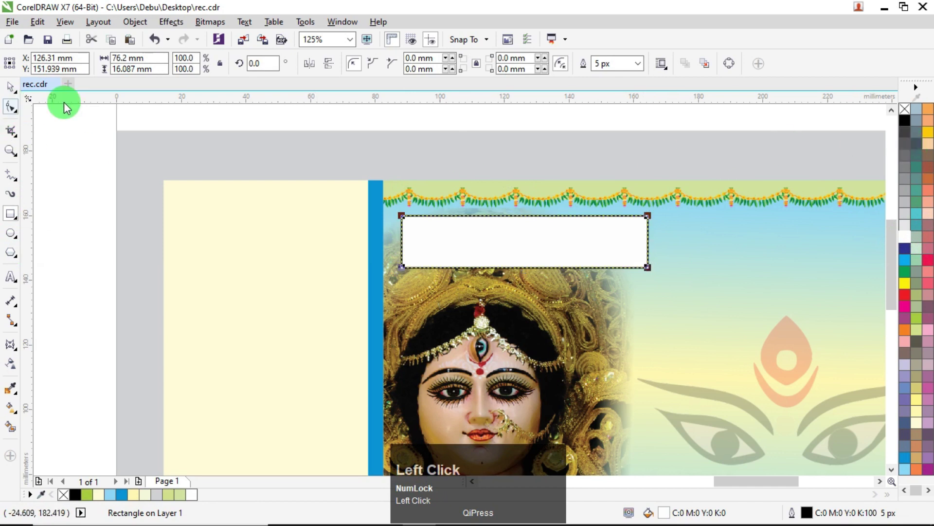
{"action": "left_click_drag", "start_coordinate": [651, 218], "coordinate": [656, 223]}
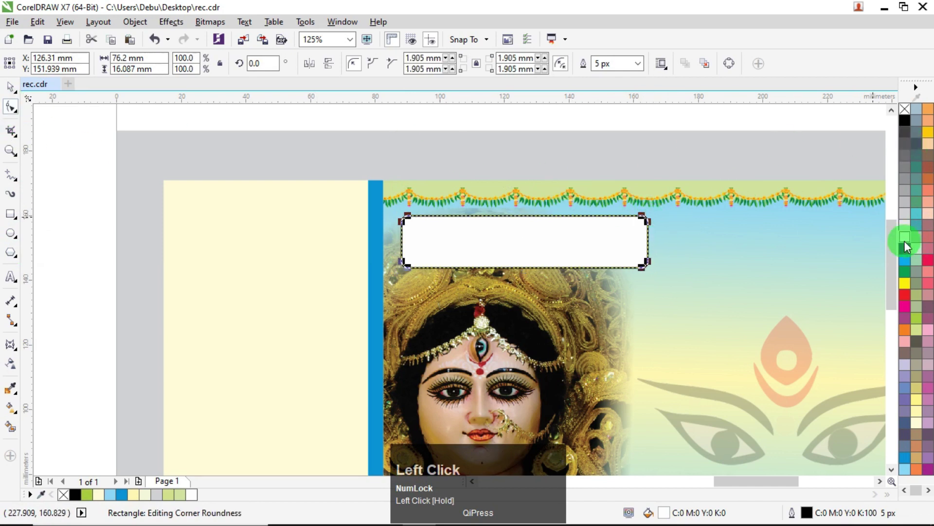
{"action": "right_click", "coordinate": [905, 271]}
- Set the white box's outline width to 2 points
{"action": "key", "text": "F12"}
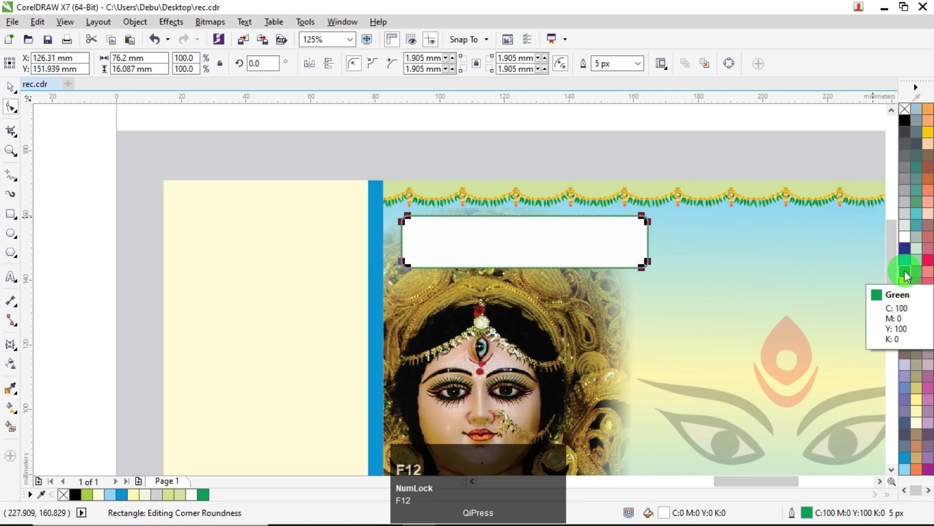
{"action": "key", "text": "Tab"}
{"action": "type", "text": "1"}
{"action": "key", "text": "ctrl+shift+Left"}
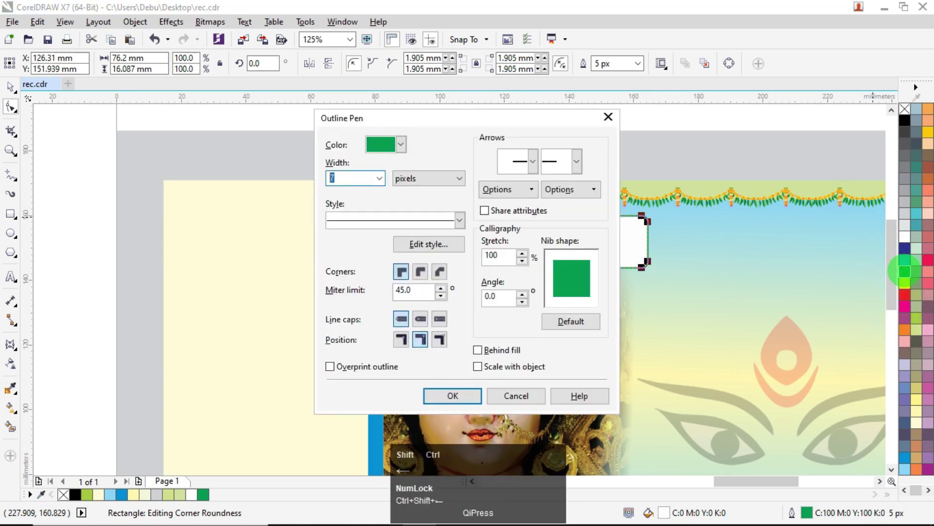
{"action": "left_click", "coordinate": [413, 178]}
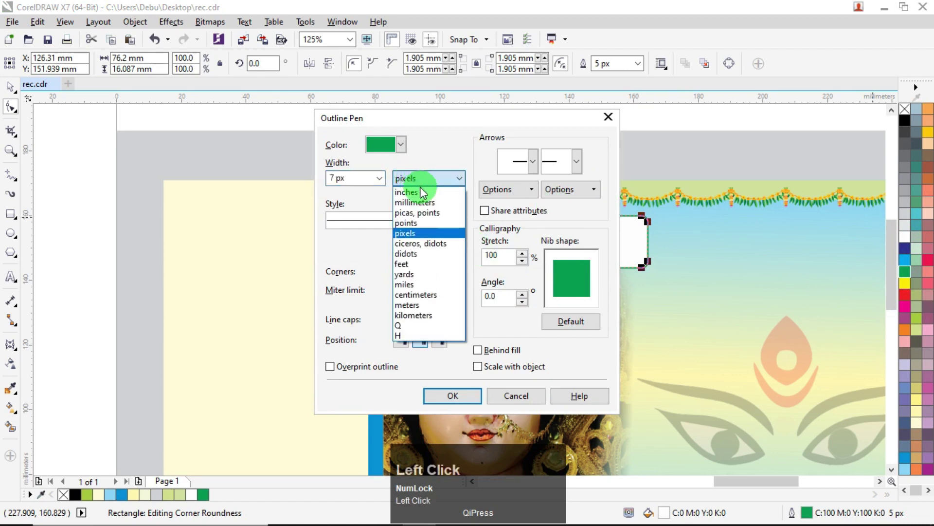
{"action": "left_click", "coordinate": [422, 222]}
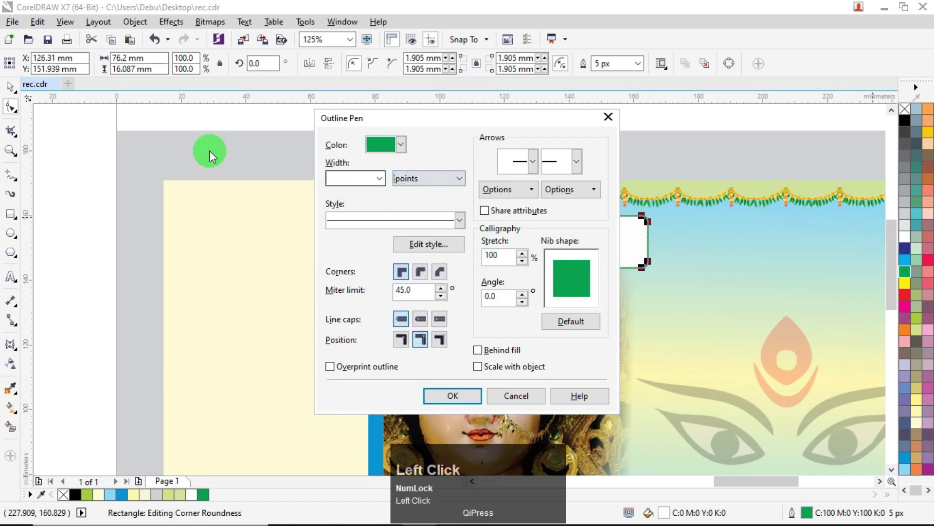
{"action": "type", "text": "2"}
{"action": "key", "text": "Return"}
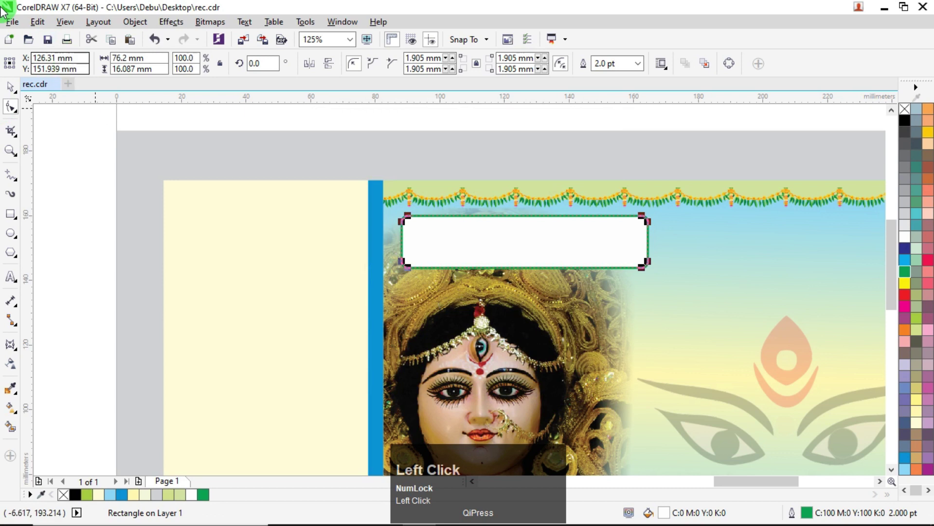
- Narrow the white box from its right edge to about 71 mm
{"action": "left_click", "coordinate": [10, 88]}
{"action": "left_click_drag", "start_coordinate": [651, 243], "coordinate": [552, 246]}
{"action": "scroll", "coordinate": [553, 246], "scroll_direction": "down", "scroll_amount": 4}
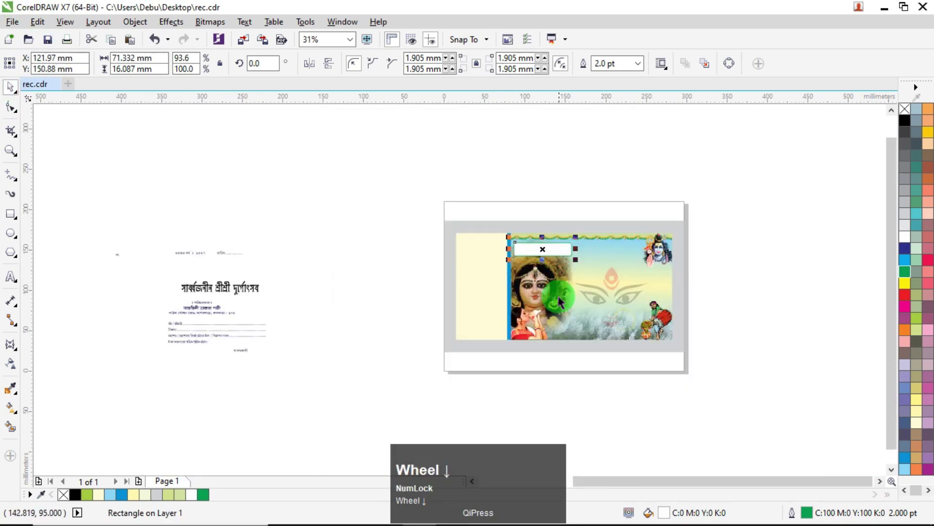
- Edit the gradient panel's PowerClip contents, reduce the Durga photo's height from its top edge to 92.6%, about 111 mm, and finish editing
{"action": "scroll", "coordinate": [560, 300], "scroll_direction": "up", "scroll_amount": 2}
{"action": "left_click", "coordinate": [304, 264]}
{"action": "scroll", "coordinate": [559, 223], "scroll_direction": "up", "scroll_amount": 2}
{"action": "left_click", "coordinate": [498, 259], "text": "ctrl"}
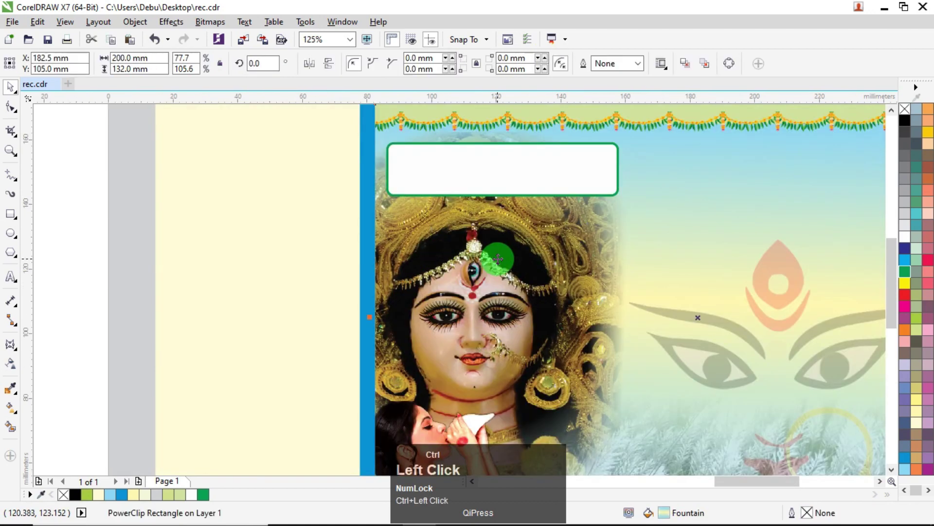
{"action": "scroll", "coordinate": [499, 259], "scroll_direction": "down", "scroll_amount": 2}
{"action": "left_click", "coordinate": [512, 258], "text": "ctrl"}
{"action": "left_click", "coordinate": [512, 259]}
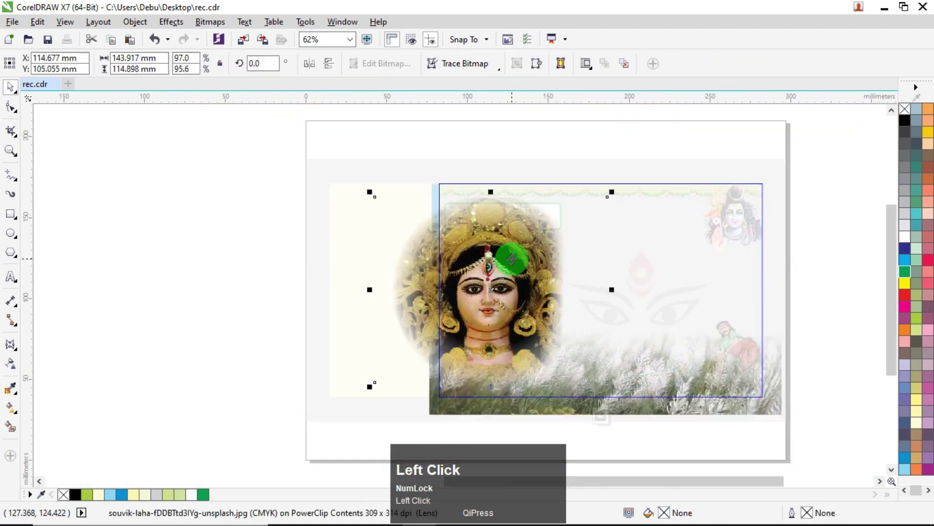
{"action": "left_click_drag", "start_coordinate": [491, 192], "coordinate": [500, 198]}
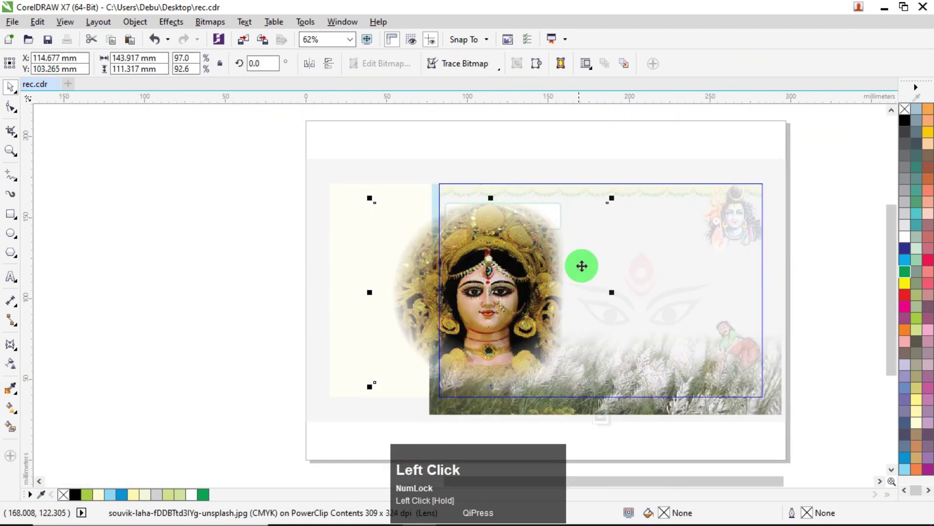
{"action": "left_click", "coordinate": [809, 248], "text": "ctrl"}
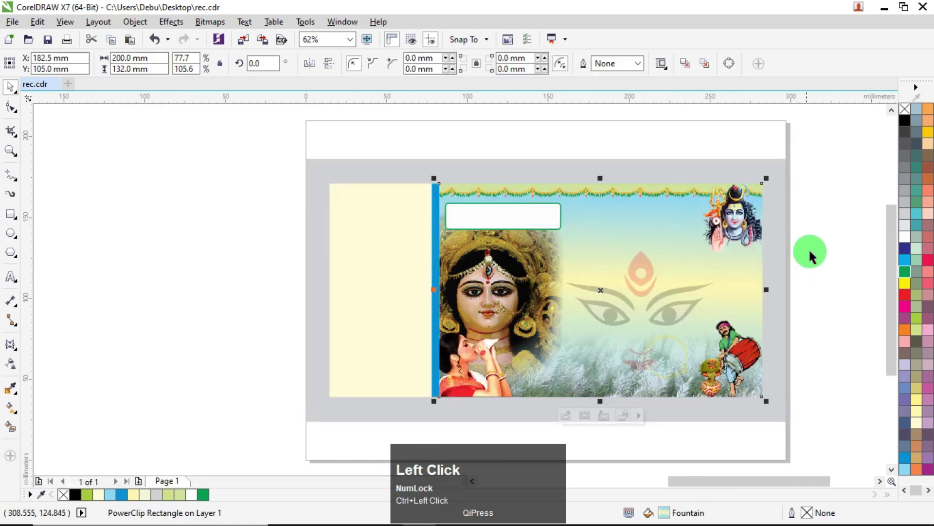
{"action": "left_click", "coordinate": [810, 247]}
- Narrow the white box to about 68 mm and adjust its position below the garland
{"action": "scroll", "coordinate": [502, 210], "scroll_direction": "up", "scroll_amount": 1}
{"action": "left_click", "coordinate": [503, 210]}
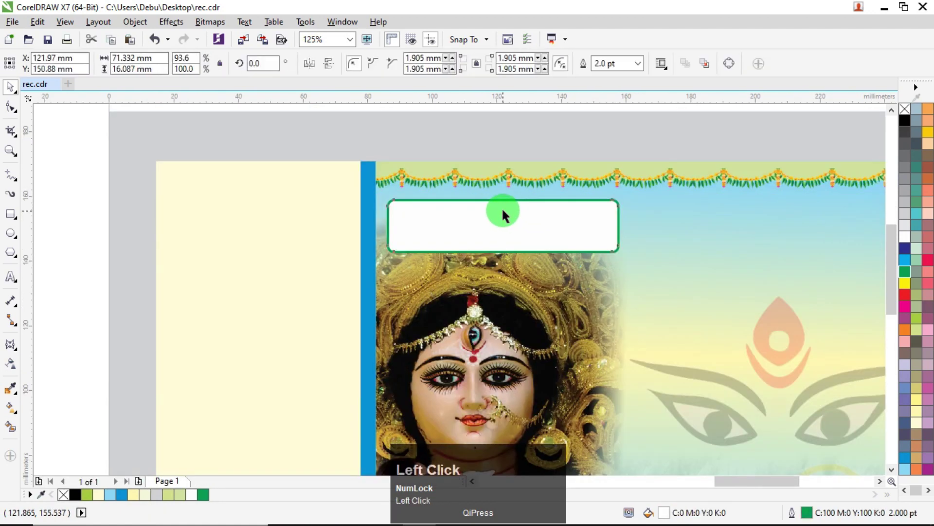
{"action": "left_click_drag", "start_coordinate": [624, 219], "coordinate": [613, 218]}
- Move the group of number, year and date labels from outside the page to just above the gradient panel
{"action": "scroll", "coordinate": [504, 223], "scroll_direction": "down", "scroll_amount": 2}
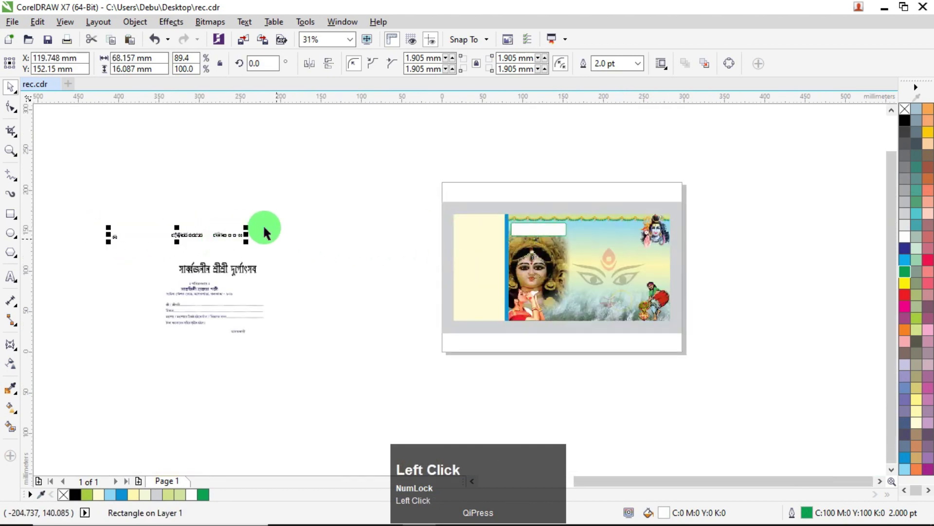
{"action": "left_click", "coordinate": [221, 229]}
{"action": "left_click_drag", "start_coordinate": [58, 210], "coordinate": [252, 239]}
{"action": "left_click_drag", "start_coordinate": [194, 235], "coordinate": [577, 188]}
{"action": "scroll", "coordinate": [577, 188], "scroll_direction": "up", "scroll_amount": 2}
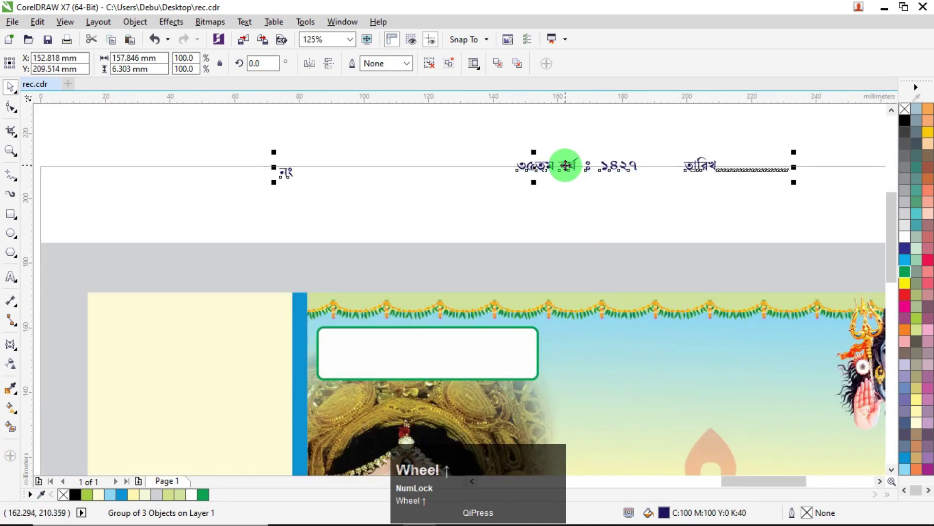
- Bring the label group to the front of the page and place it so the number label sits inside the white box
{"action": "right_click", "coordinate": [566, 165]}
{"action": "left_click", "coordinate": [625, 373]}
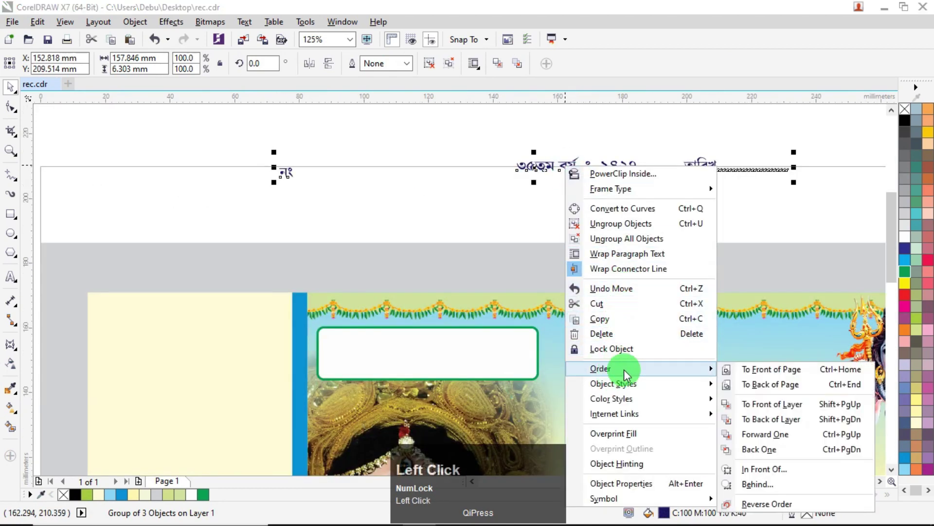
{"action": "left_click", "coordinate": [771, 369]}
{"action": "left_click_drag", "start_coordinate": [288, 171], "coordinate": [329, 354]}
{"action": "scroll", "coordinate": [340, 354], "scroll_direction": "up", "scroll_amount": 1}
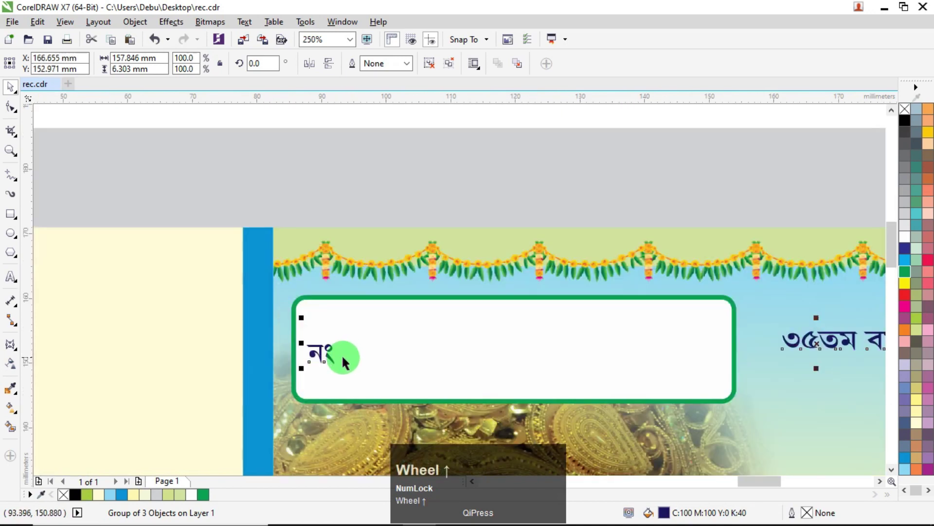
- Ungroup the labels and set the number label's font size to 16 pt
{"action": "left_click", "coordinate": [297, 347]}
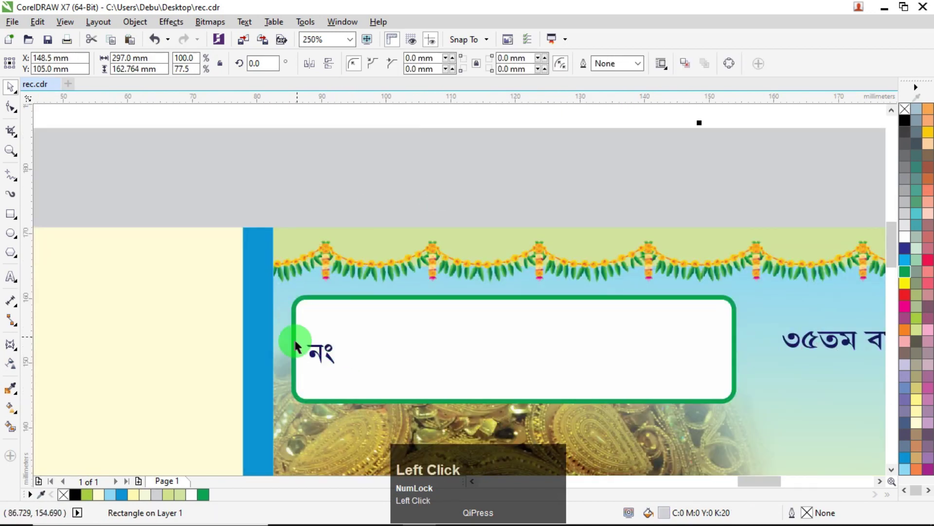
{"action": "left_click", "coordinate": [326, 349]}
{"action": "key", "text": "ctrl+u"}
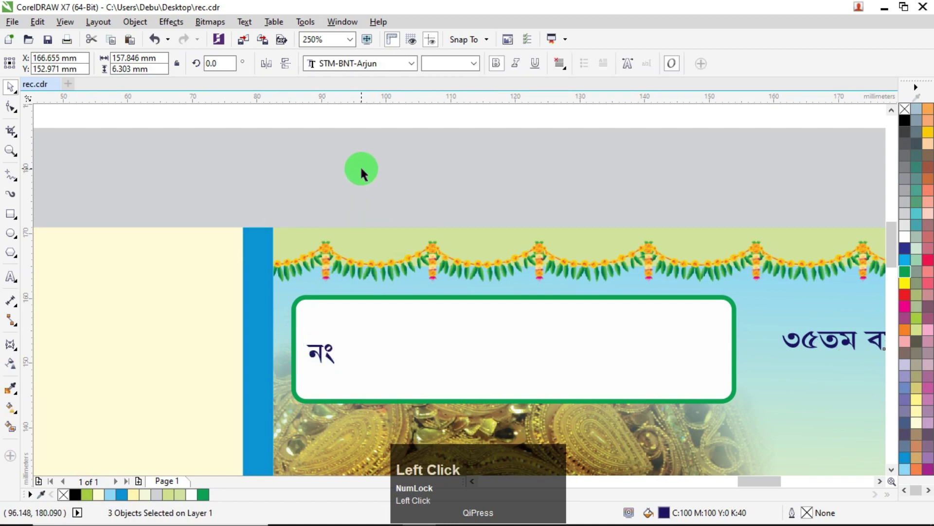
{"action": "left_click", "coordinate": [323, 354]}
{"action": "left_click", "coordinate": [316, 350], "text": "ctrl"}
{"action": "left_click", "coordinate": [448, 63]}
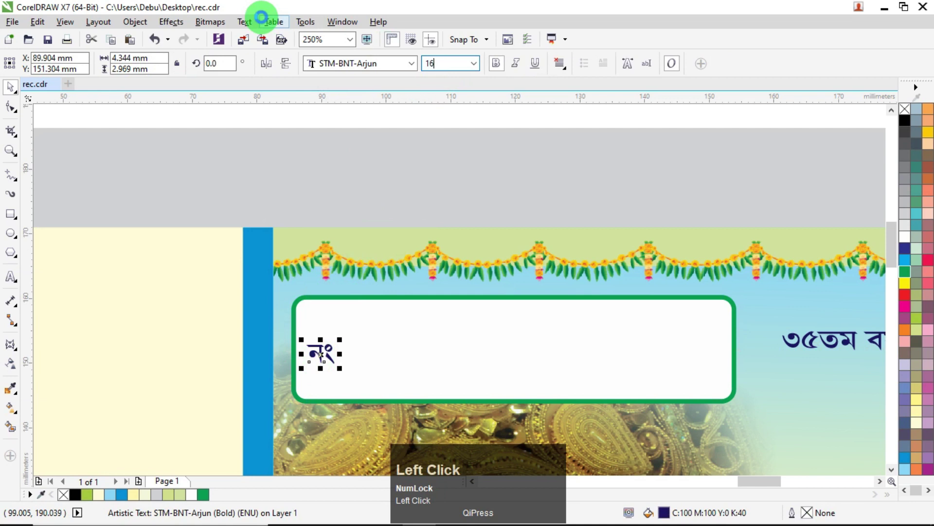
- Reduce the white box's height about its centre to about 14 mm and narrow it from its right edge
{"action": "left_click", "coordinate": [522, 322]}
{"action": "left_click_drag", "start_coordinate": [516, 292], "coordinate": [519, 298], "text": "shift"}
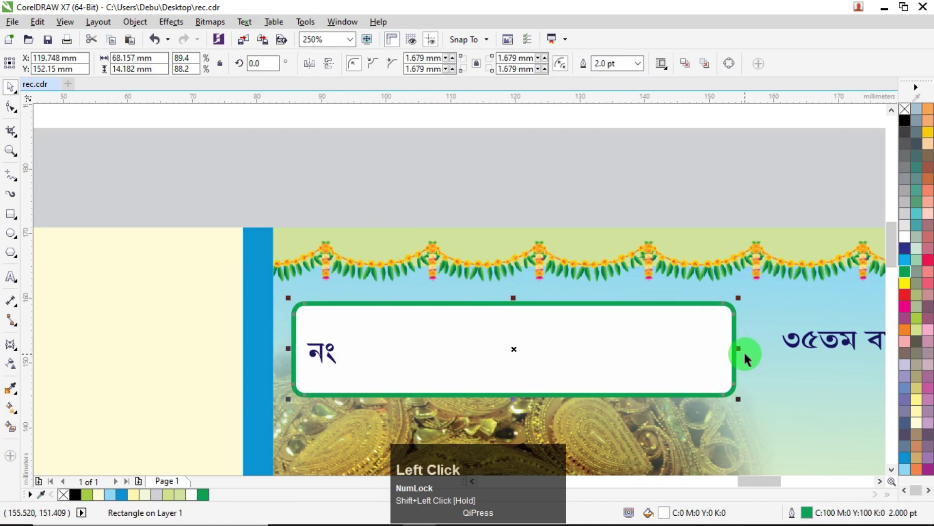
{"action": "left_click_drag", "start_coordinate": [735, 349], "coordinate": [651, 355]}
{"action": "scroll", "coordinate": [592, 250], "scroll_direction": "down", "scroll_amount": 1}
{"action": "left_click", "coordinate": [657, 272]}
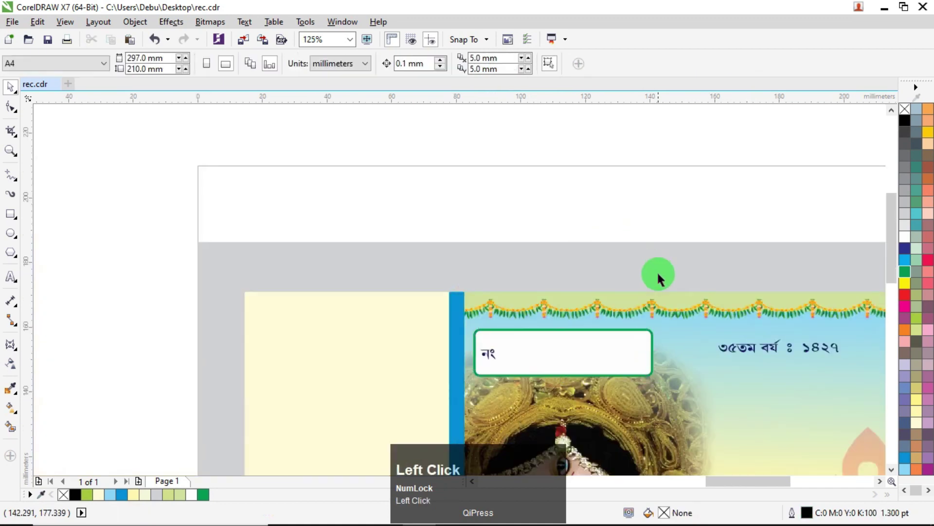
- Align the year text and the date line on a common horizontal centre line and nudge both slightly left
{"action": "scroll", "coordinate": [817, 307], "scroll_direction": "down", "scroll_amount": 2}
{"action": "scroll", "coordinate": [746, 302], "scroll_direction": "up", "scroll_amount": 3}
{"action": "left_click_drag", "start_coordinate": [475, 291], "coordinate": [473, 293]}
{"action": "left_click", "coordinate": [640, 288], "text": "shift"}
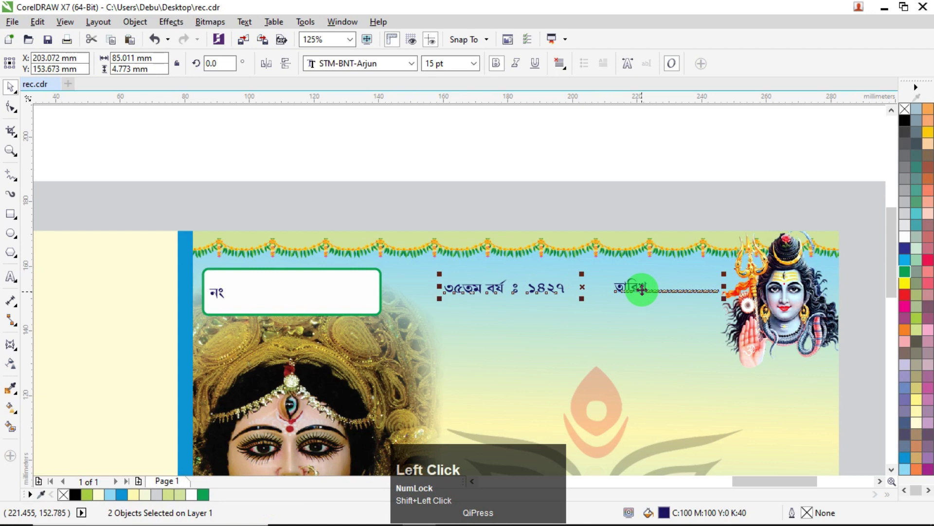
{"action": "key", "text": "e"}
{"action": "key", "text": "Left"}
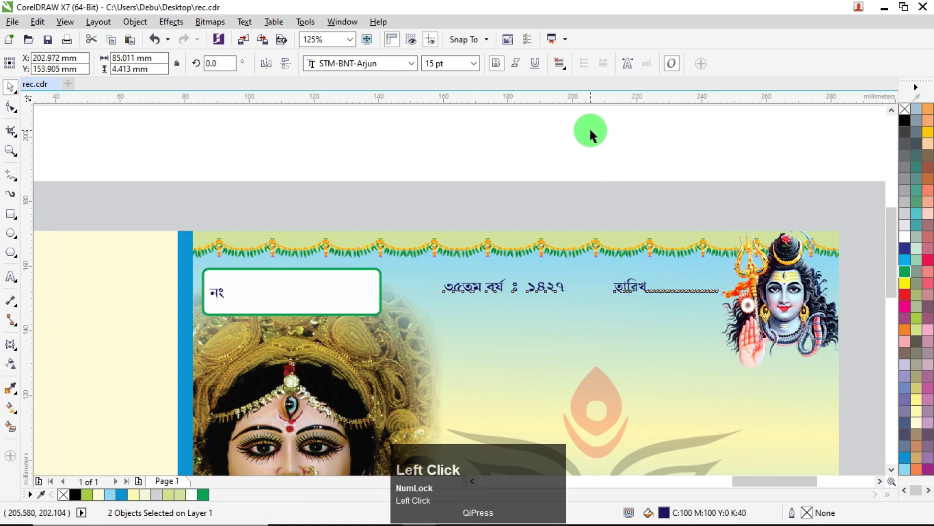
{"action": "left_click", "coordinate": [590, 131]}
- Move the four-line donor details text onto the panel beside the Durga photo and bring it to the front of the page
{"action": "scroll", "coordinate": [562, 204], "scroll_direction": "down", "scroll_amount": 4}
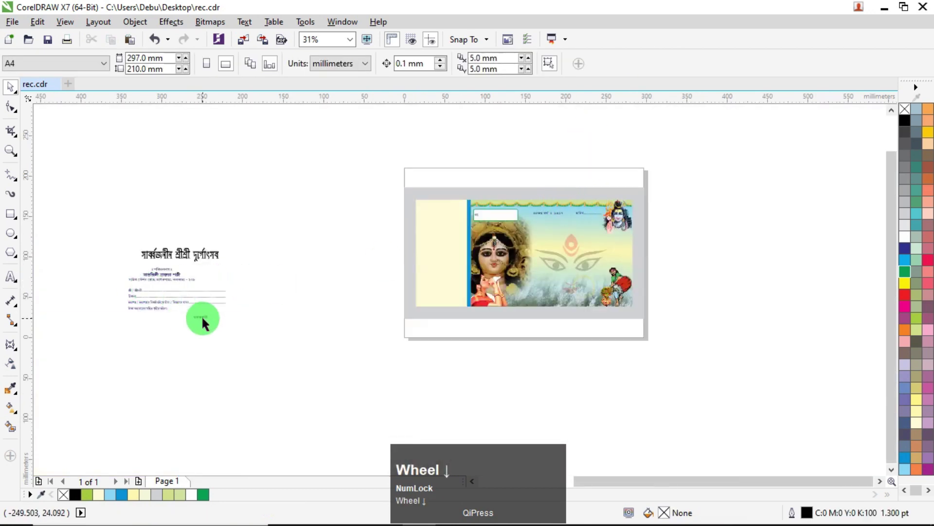
{"action": "left_click_drag", "start_coordinate": [145, 302], "coordinate": [556, 266]}
{"action": "scroll", "coordinate": [598, 261], "scroll_direction": "up", "scroll_amount": 2}
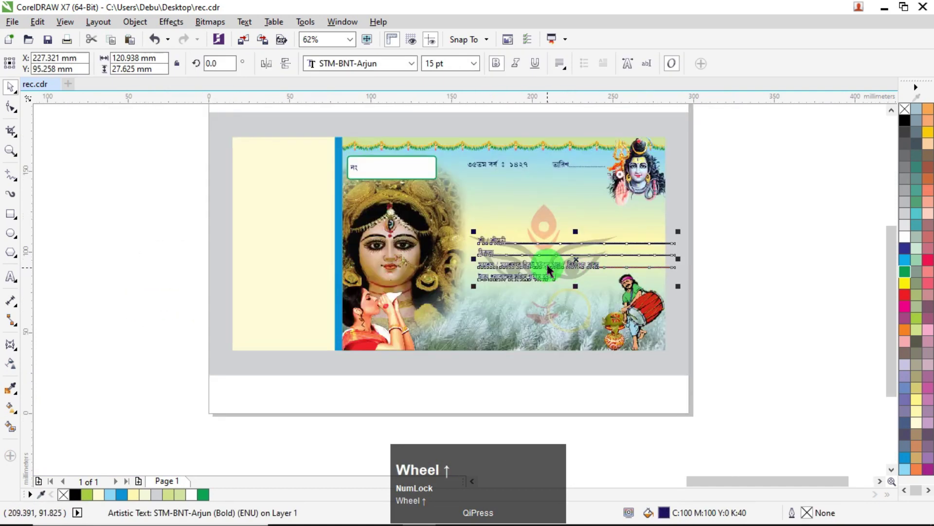
{"action": "scroll", "coordinate": [549, 270], "scroll_direction": "up", "scroll_amount": 1}
{"action": "key", "text": "Home"}
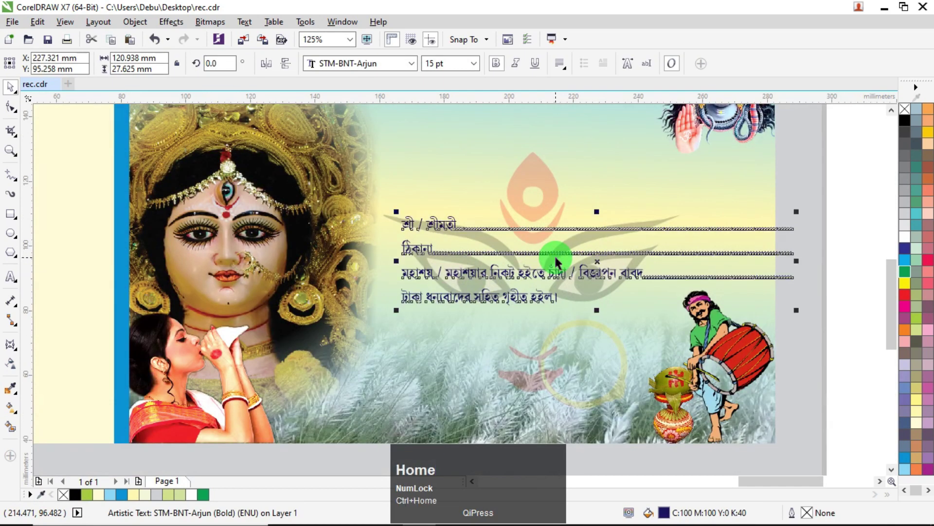
- Reposition the donor details text, narrow it to about 115 mm and increase its line spacing
{"action": "left_click_drag", "start_coordinate": [437, 225], "coordinate": [760, 246]}
{"action": "left_click", "coordinate": [11, 107]}
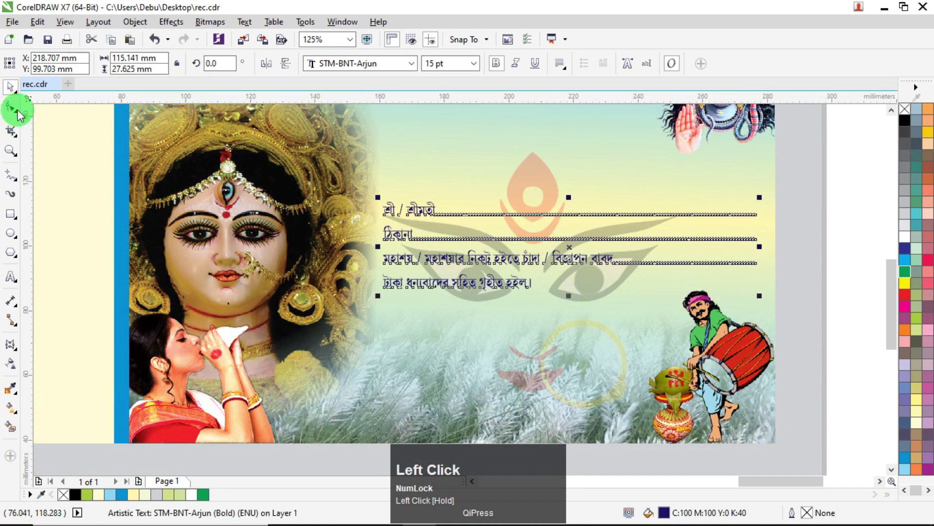
{"action": "left_click_drag", "start_coordinate": [380, 296], "coordinate": [385, 309]}
{"action": "left_click", "coordinate": [10, 90]}
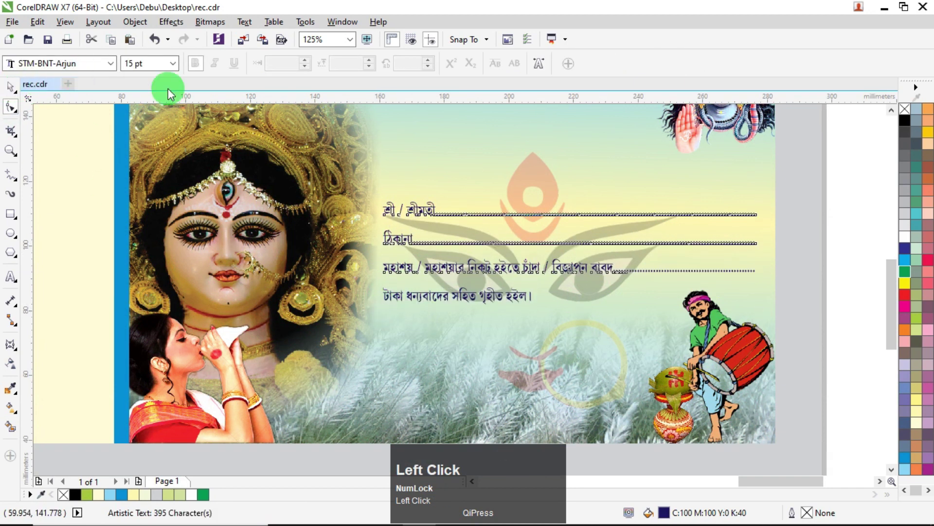
- Set the donor details text's font size to 17 pt
{"action": "left_click", "coordinate": [821, 191]}
{"action": "left_click_drag", "start_coordinate": [855, 188], "coordinate": [366, 315]}
{"action": "left_click", "coordinate": [457, 65]}
{"action": "left_click_drag", "start_coordinate": [457, 67], "coordinate": [290, 46]}
{"action": "type", "text": "17"}
{"action": "key", "text": "Return"}
- Trim the surplus dots at the end of the donor name line and left-align the whole donor details text
{"action": "left_click", "coordinate": [11, 275]}
{"action": "left_click", "coordinate": [467, 211]}
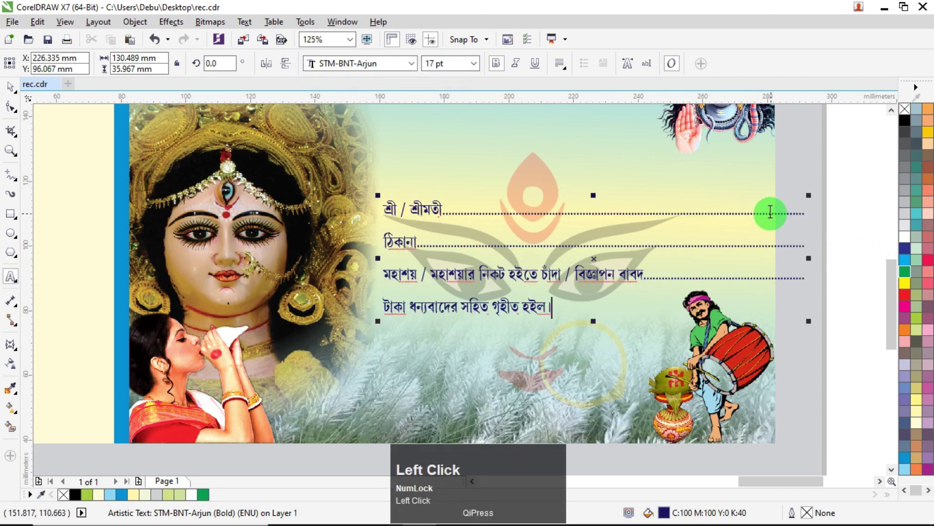
{"action": "left_click_drag", "start_coordinate": [770, 212], "coordinate": [808, 213]}
{"action": "key", "text": "Delete"}
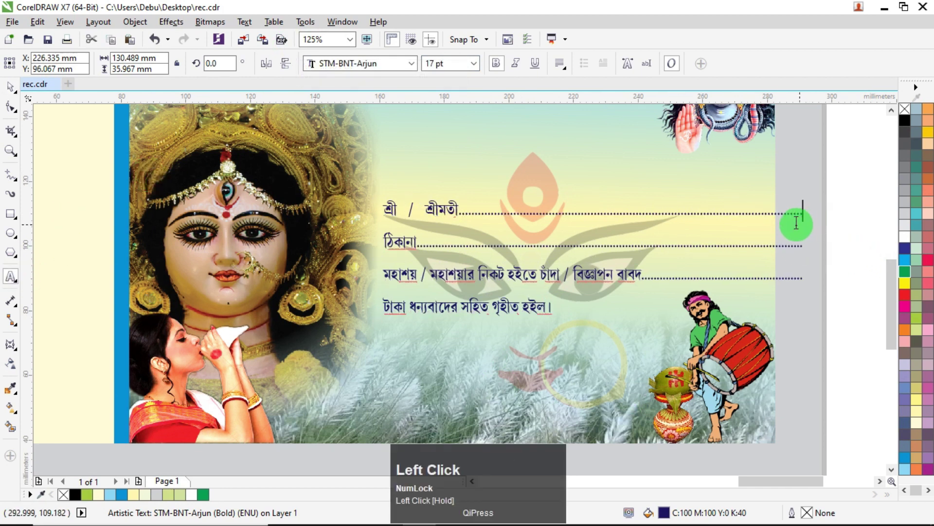
{"action": "key", "text": "ctrl+a"}
{"action": "left_click", "coordinate": [559, 63]}
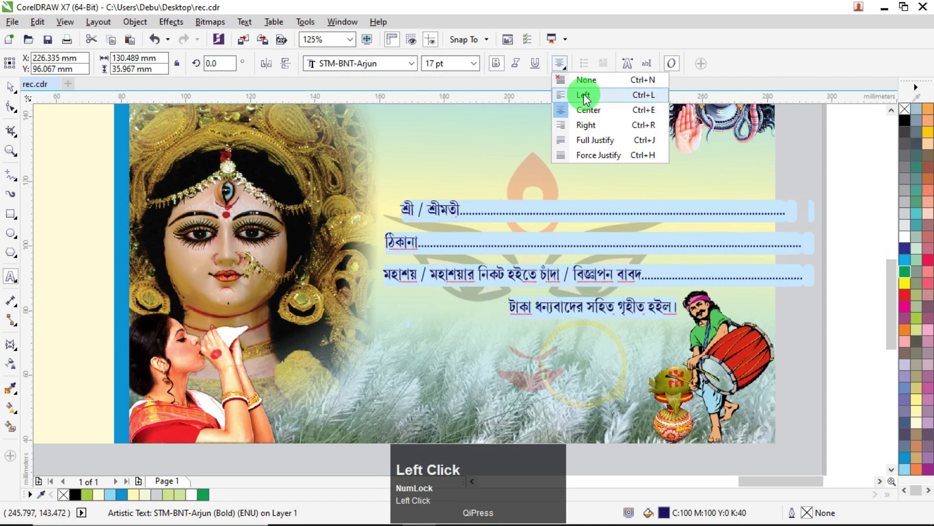
{"action": "left_click", "coordinate": [583, 93]}
- Delete the surplus dots from the address, purpose and name lines so all three dotted lines end inside the panel's edge
{"action": "left_click", "coordinate": [674, 214]}
{"action": "left_click_drag", "start_coordinate": [767, 240], "coordinate": [826, 240]}
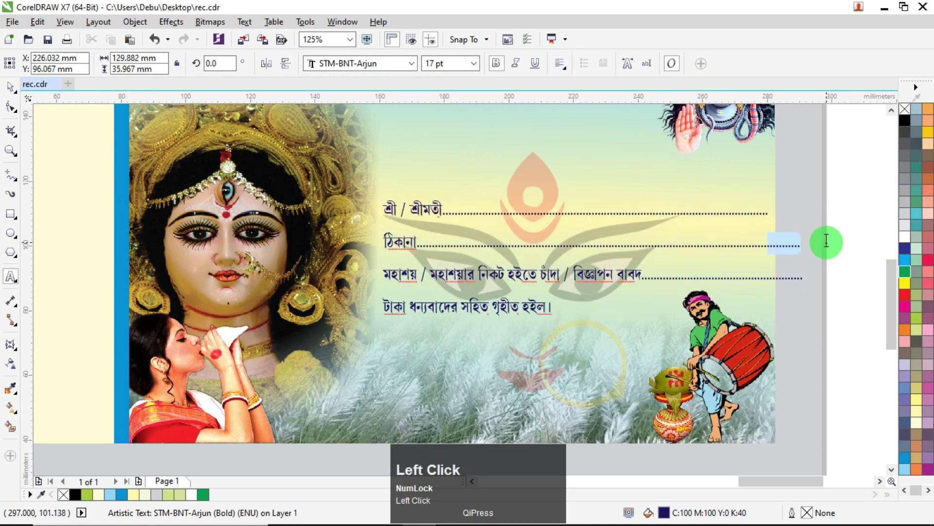
{"action": "key", "text": "Delete"}
{"action": "left_click_drag", "start_coordinate": [768, 277], "coordinate": [834, 273]}
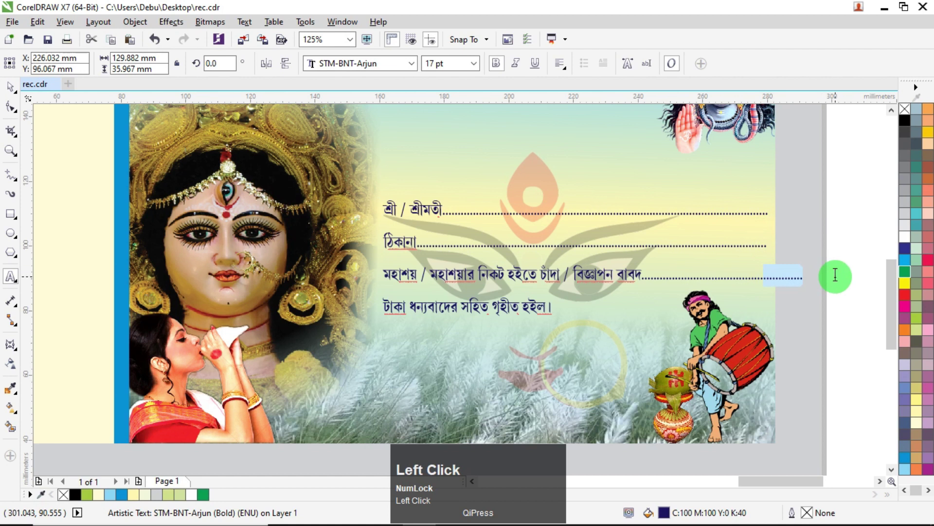
{"action": "key", "text": "Delete"}
{"action": "left_click_drag", "start_coordinate": [763, 210], "coordinate": [804, 211]}
{"action": "key", "text": "Delete"}
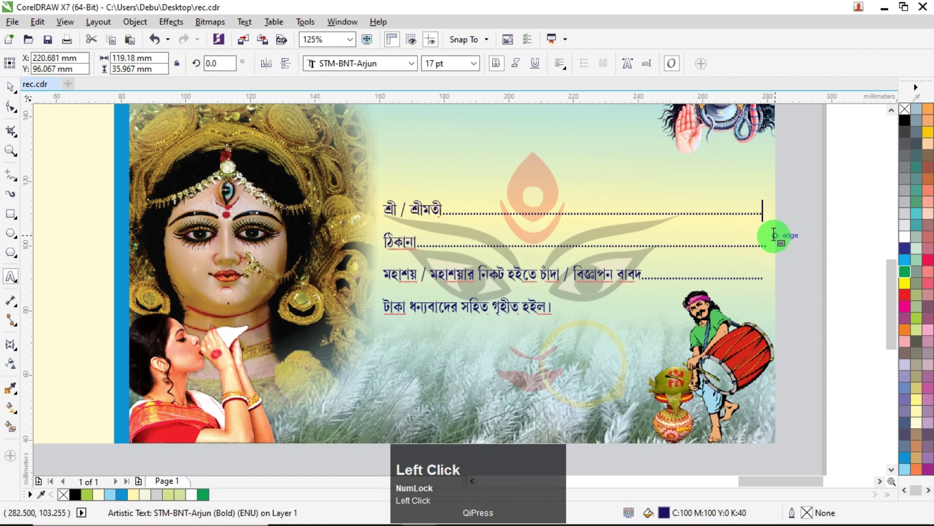
{"action": "left_click", "coordinate": [765, 240]}
- Apply full justification to the donor details text and narrow it symmetrically to about 113 mm
{"action": "key", "text": "ctrl+a"}
{"action": "left_click", "coordinate": [560, 63]}
{"action": "left_click", "coordinate": [594, 140]}
{"action": "left_click", "coordinate": [585, 240]}
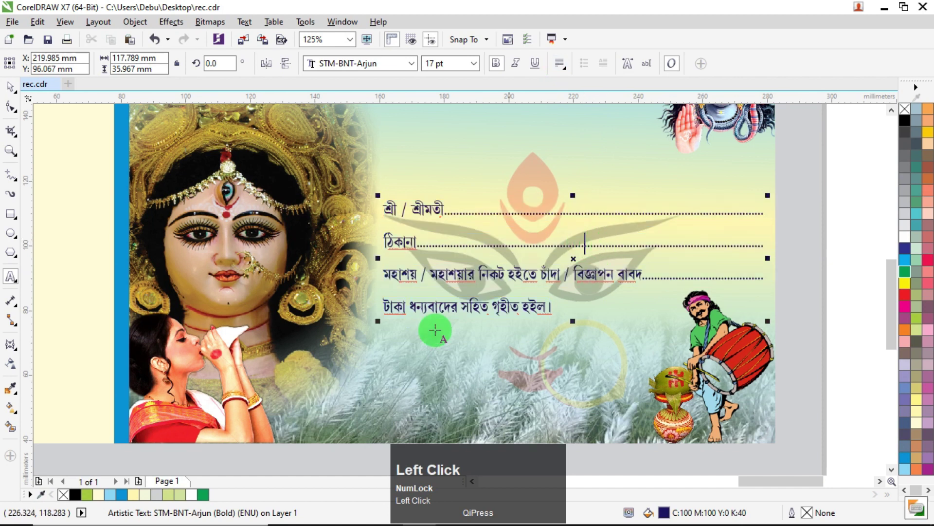
{"action": "left_click", "coordinate": [10, 87]}
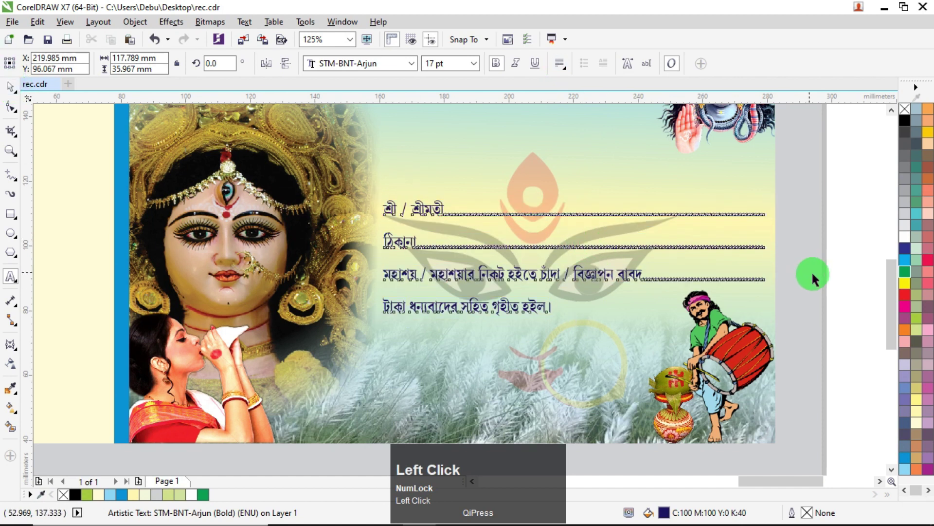
{"action": "left_click_drag", "start_coordinate": [767, 256], "coordinate": [753, 256]}
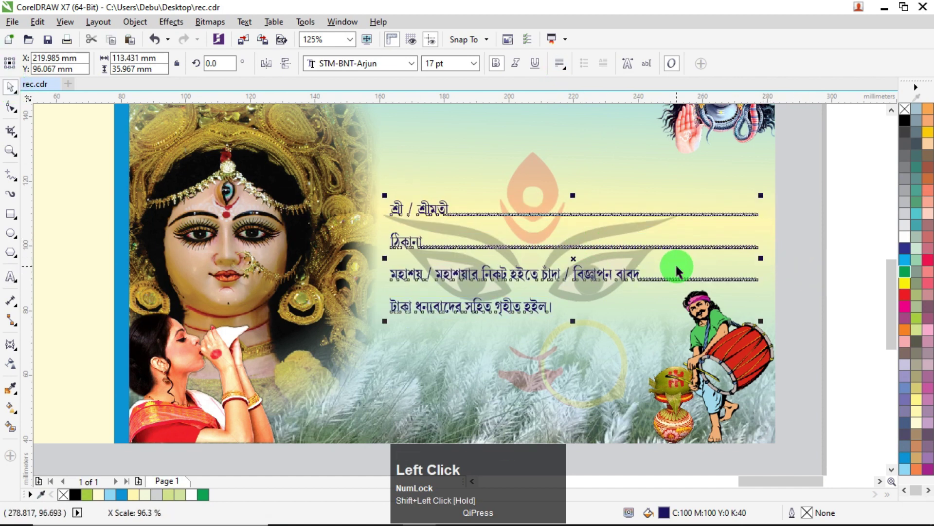
{"action": "scroll", "coordinate": [659, 265], "scroll_direction": "down", "scroll_amount": 2}
{"action": "left_click", "coordinate": [240, 228]}
{"action": "left_click_drag", "start_coordinate": [596, 221], "coordinate": [602, 215]}
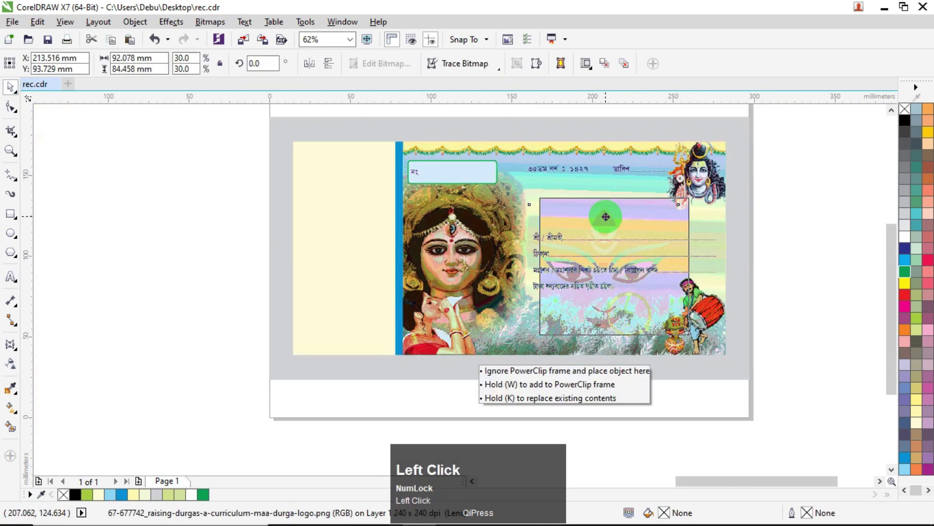
{"action": "key", "text": "ctrl+z"}
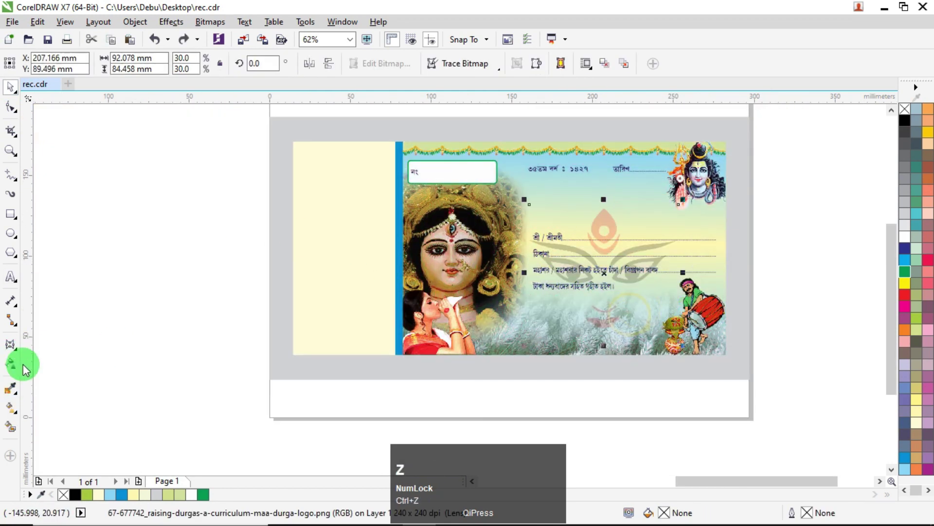
- Raise the transparency of the Durga face watermark behind the text to 88
{"action": "left_click", "coordinate": [11, 364]}
{"action": "left_click", "coordinate": [620, 333]}
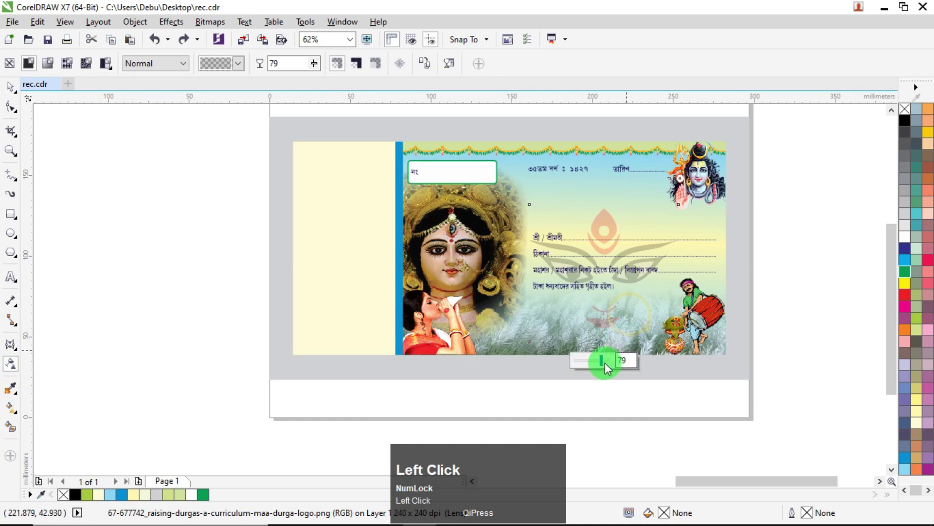
{"action": "left_click_drag", "start_coordinate": [603, 361], "coordinate": [605, 361]}
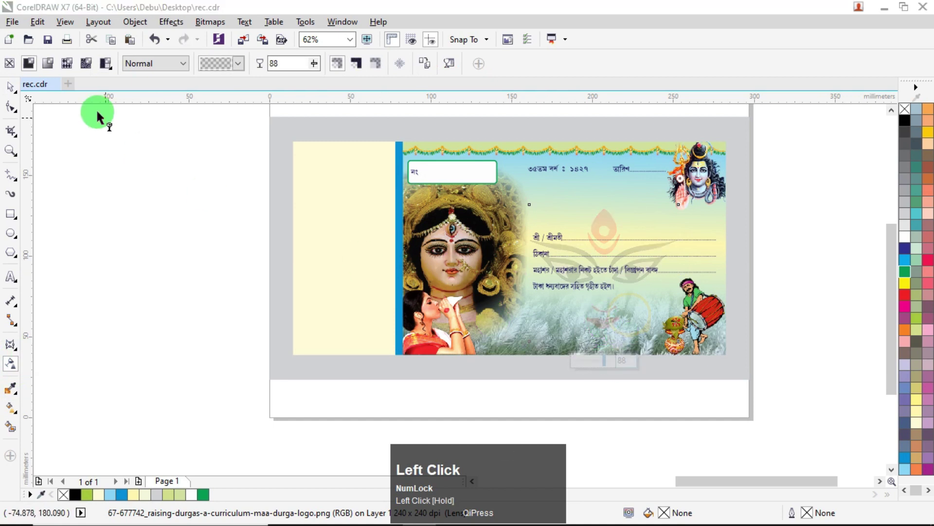
{"action": "left_click", "coordinate": [11, 87]}
{"action": "left_click", "coordinate": [208, 261]}
- Move the আদায়কারী signature label onto the panel beside the drummer and widen the donor details text to about 114 mm
{"action": "scroll", "coordinate": [208, 262], "scroll_direction": "down", "scroll_amount": 3}
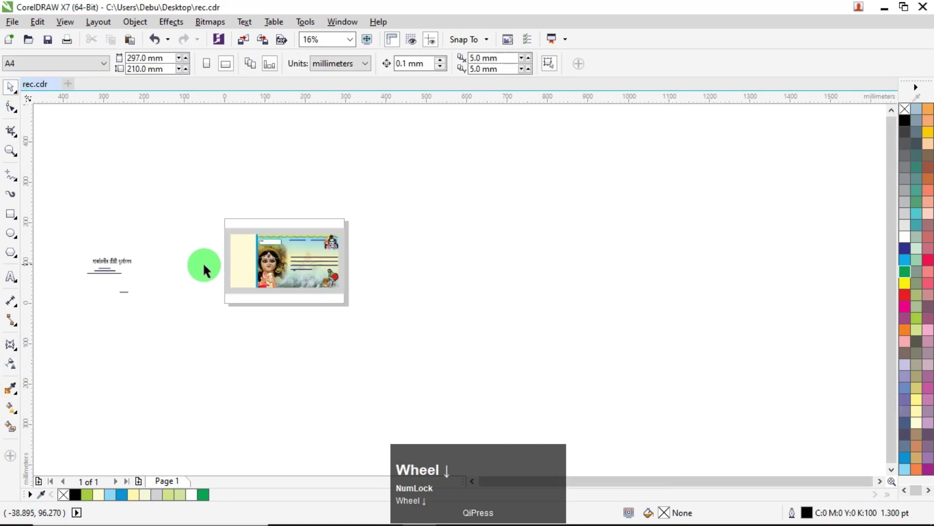
{"action": "scroll", "coordinate": [103, 284], "scroll_direction": "up", "scroll_amount": 1}
{"action": "left_click_drag", "start_coordinate": [141, 306], "coordinate": [587, 256]}
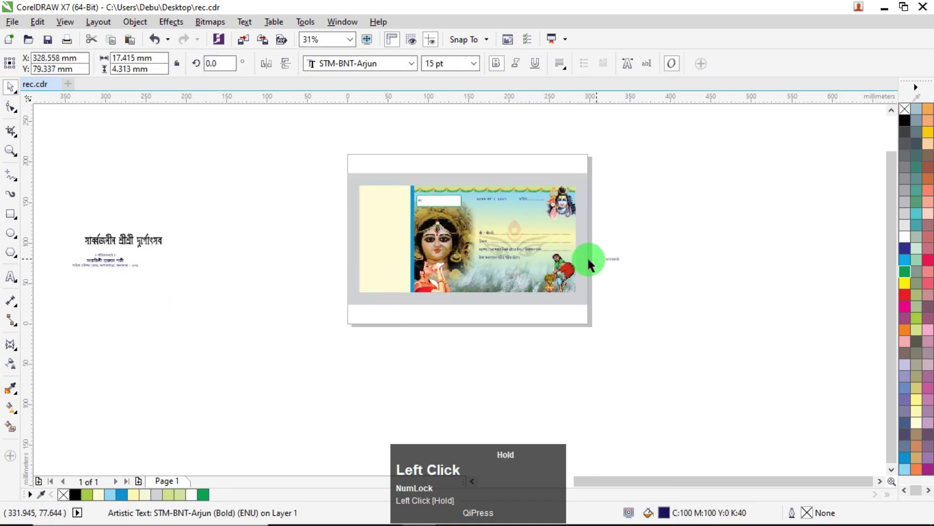
{"action": "scroll", "coordinate": [587, 256], "scroll_direction": "up", "scroll_amount": 2}
{"action": "left_click", "coordinate": [684, 261]}
{"action": "left_click_drag", "start_coordinate": [684, 261], "coordinate": [396, 282]}
{"action": "left_click", "coordinate": [166, 194]}
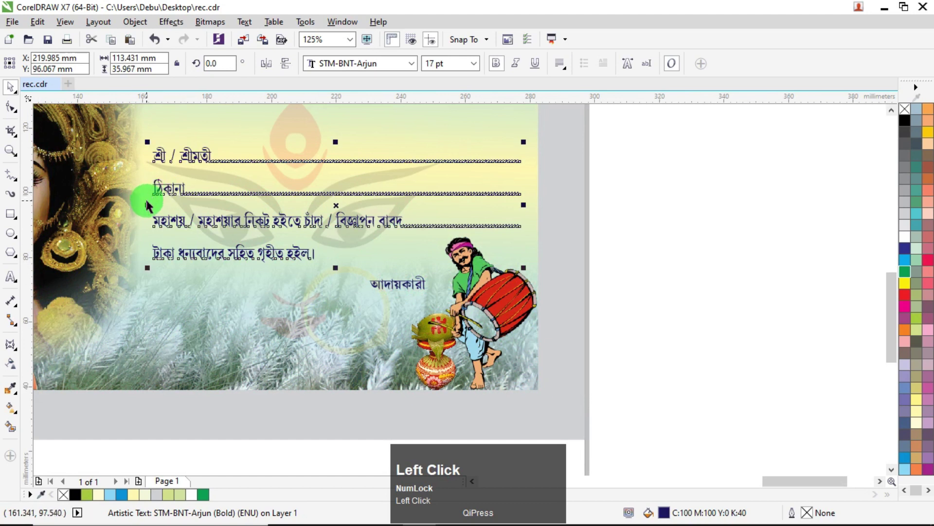
{"action": "left_click_drag", "start_coordinate": [144, 204], "coordinate": [142, 204]}
- Move the সার্ব্বজনীন শ্রীশ্রী দুর্গোৎসব title above the donor details and narrow it symmetrically to about 86 mm
{"action": "scroll", "coordinate": [288, 225], "scroll_direction": "down", "scroll_amount": 4}
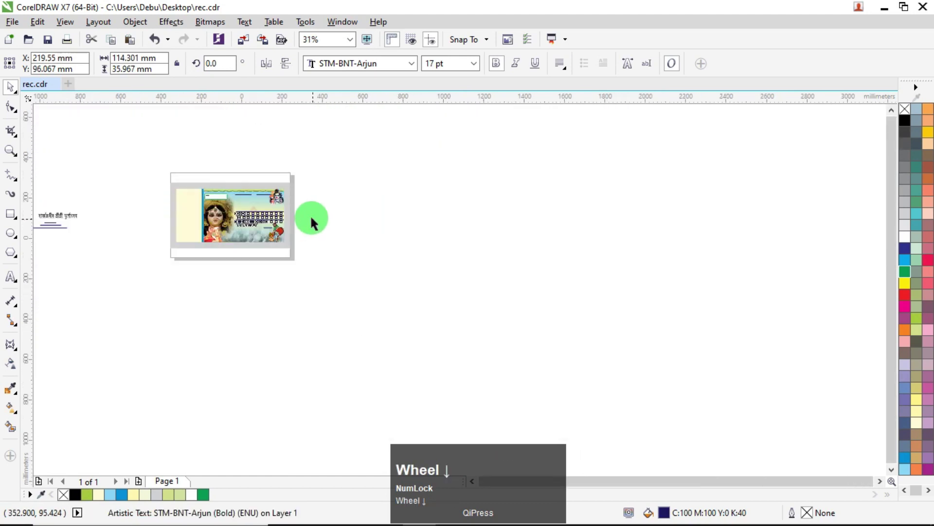
{"action": "scroll", "coordinate": [150, 232], "scroll_direction": "up", "scroll_amount": 2}
{"action": "left_click_drag", "start_coordinate": [216, 229], "coordinate": [594, 214]}
{"action": "scroll", "coordinate": [640, 208], "scroll_direction": "up", "scroll_amount": 2}
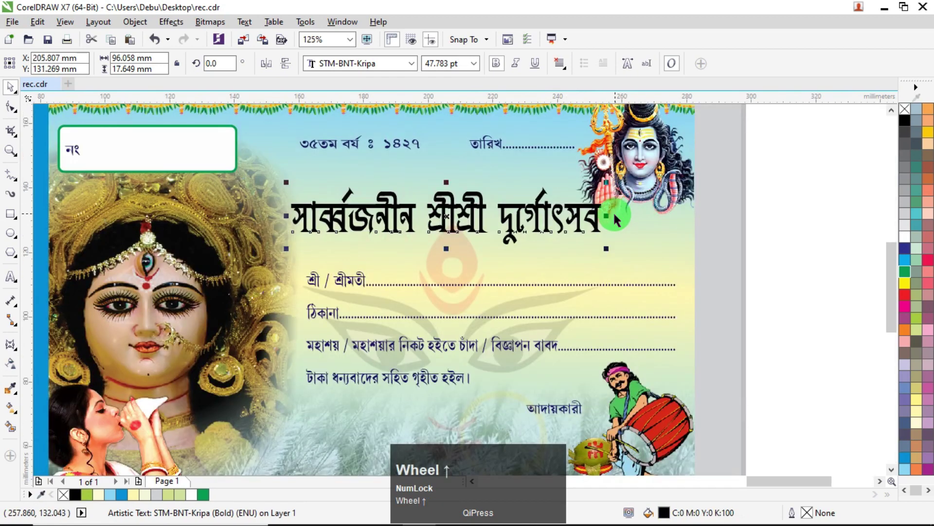
{"action": "left_click_drag", "start_coordinate": [604, 217], "coordinate": [590, 217], "text": "shift"}
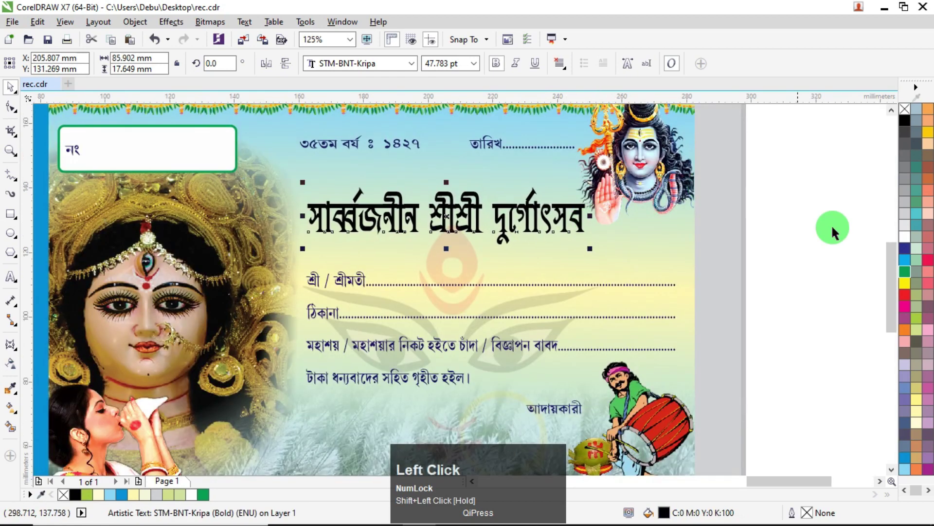
- Fill the festival title with dark red, CMYK 0, 100, 100, 50
{"action": "left_click", "coordinate": [906, 296]}
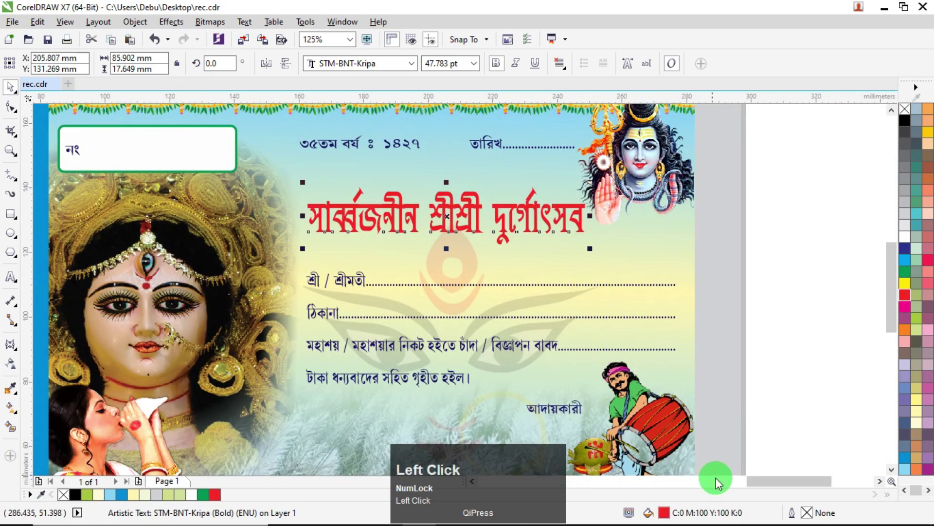
{"action": "double_click", "coordinate": [667, 512]}
{"action": "double_click", "coordinate": [406, 213]}
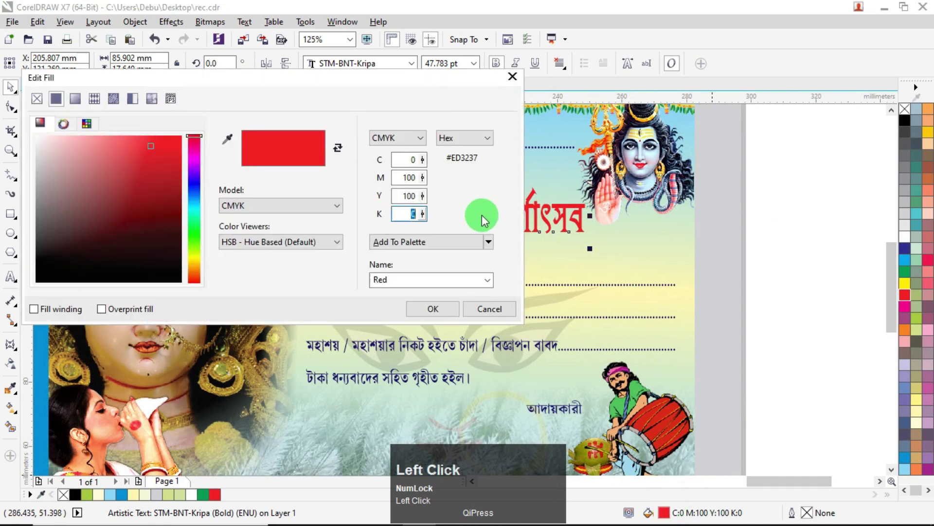
{"action": "key", "text": "shift+Tab"}
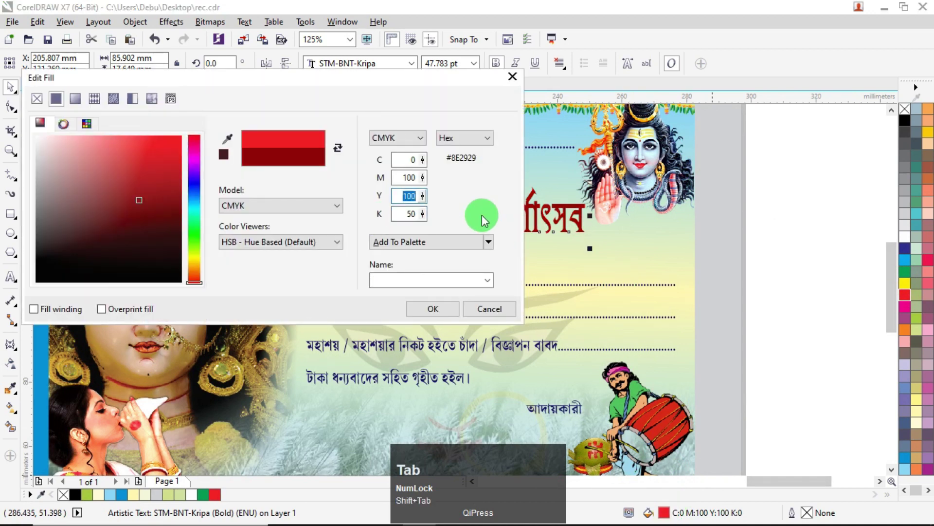
{"action": "key", "text": "Return"}
{"action": "left_click", "coordinate": [788, 187]}
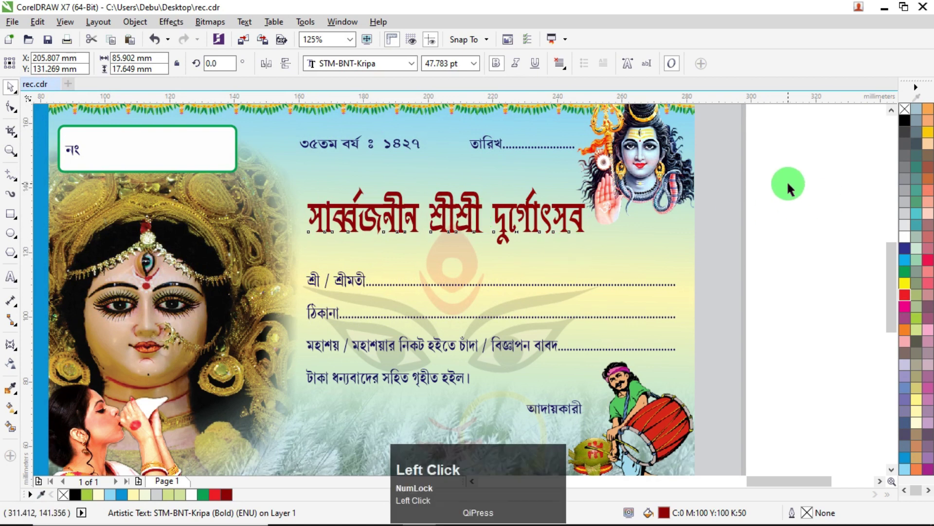
{"action": "left_click", "coordinate": [537, 227]}
{"action": "left_click_drag", "start_coordinate": [545, 219], "coordinate": [539, 215]}
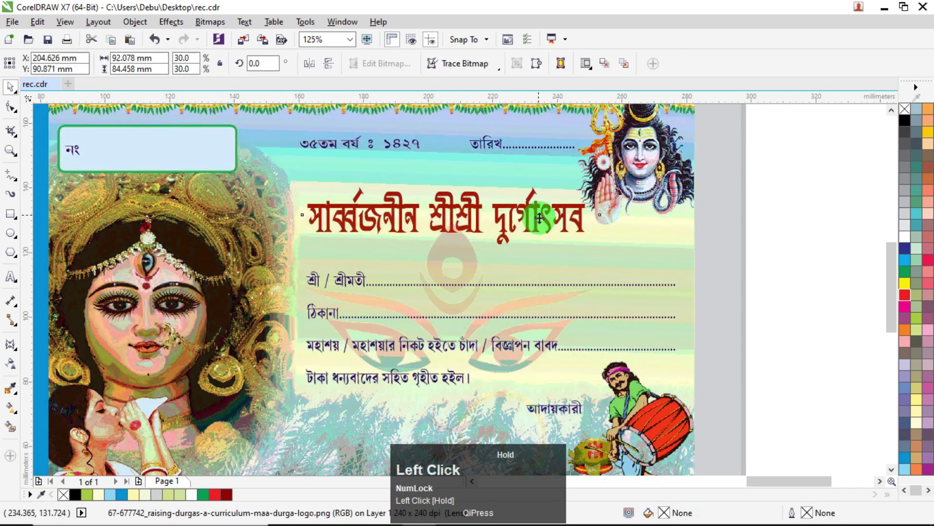
{"action": "key", "text": "ctrl+z"}
{"action": "left_click", "coordinate": [759, 194]}
- Bend the festival title into an upward arch with the Envelope tool
{"action": "left_click", "coordinate": [487, 196]}
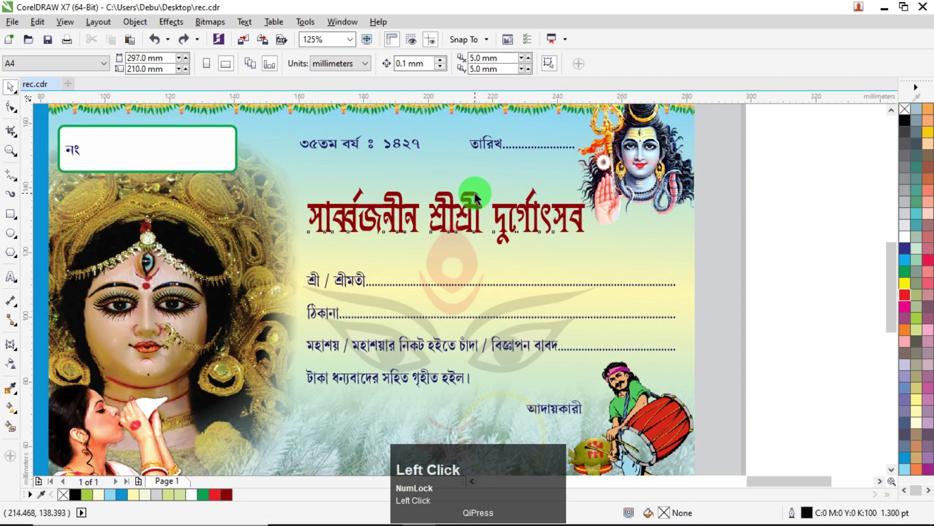
{"action": "left_click", "coordinate": [10, 344]}
{"action": "left_click", "coordinate": [375, 64]}
{"action": "left_click_drag", "start_coordinate": [431, 240], "coordinate": [429, 215]}
{"action": "left_click", "coordinate": [10, 86]}
{"action": "left_click", "coordinate": [438, 181]}
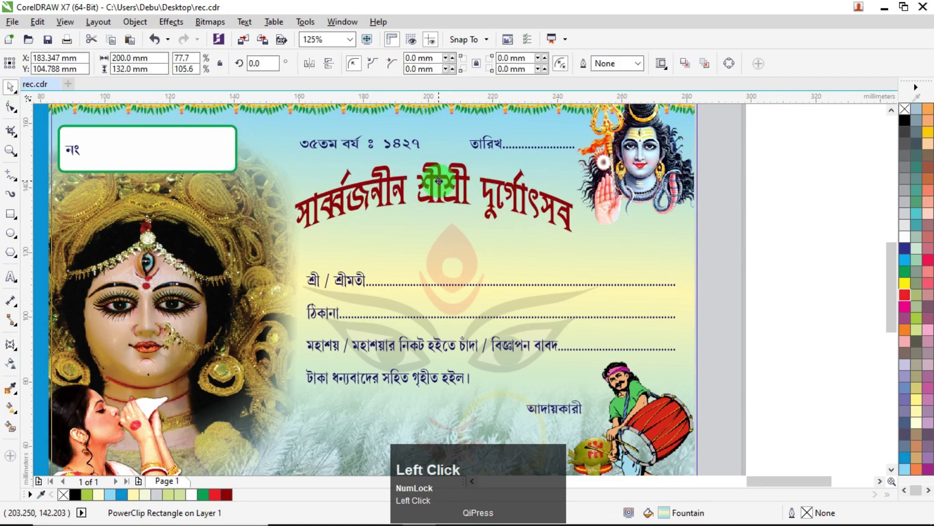
{"action": "left_click", "coordinate": [809, 180]}
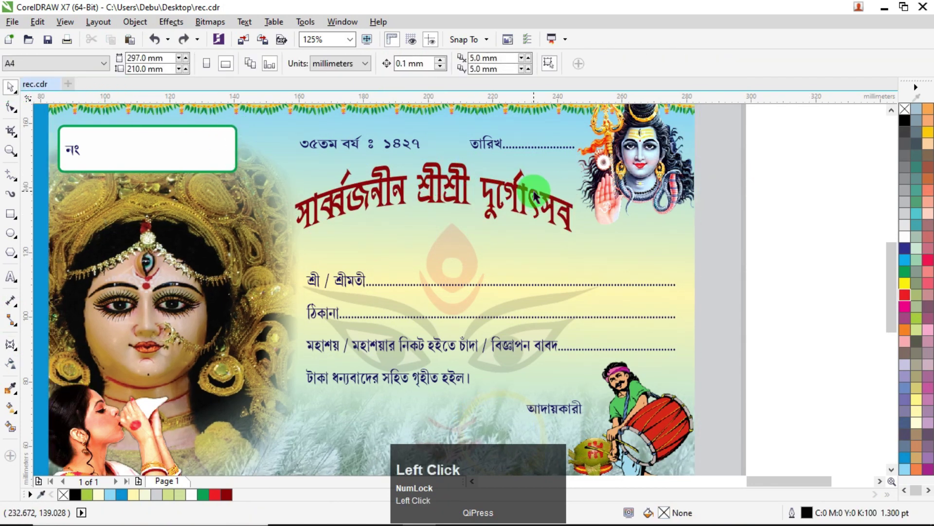
- Nudge the arched title slightly right and resize it to about 83 mm wide and 23 mm tall
{"action": "left_click_drag", "start_coordinate": [534, 196], "coordinate": [539, 197]}
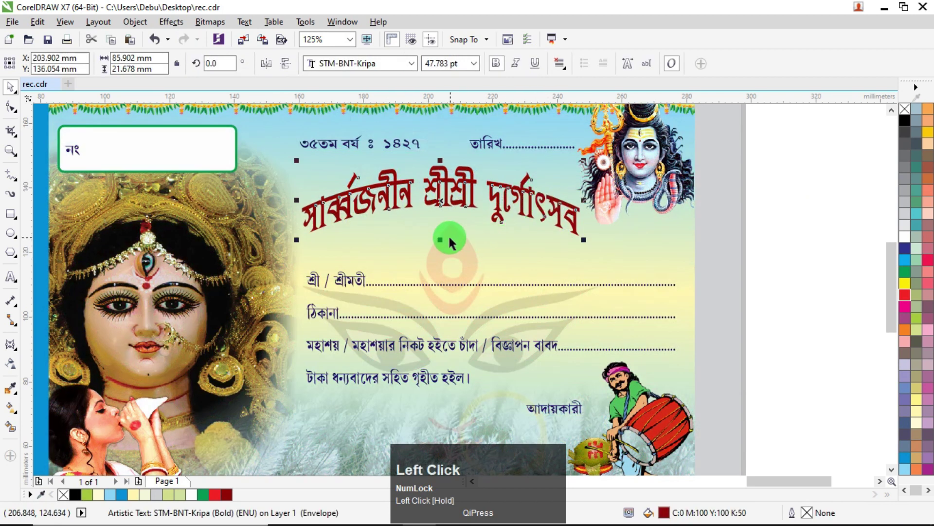
{"action": "left_click_drag", "start_coordinate": [442, 238], "coordinate": [442, 243]}
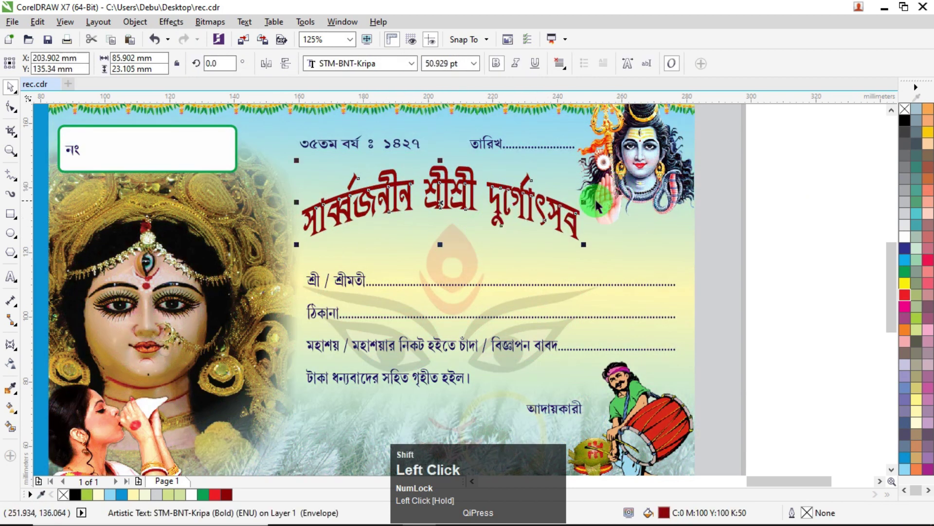
{"action": "left_click_drag", "start_coordinate": [585, 205], "coordinate": [579, 202]}
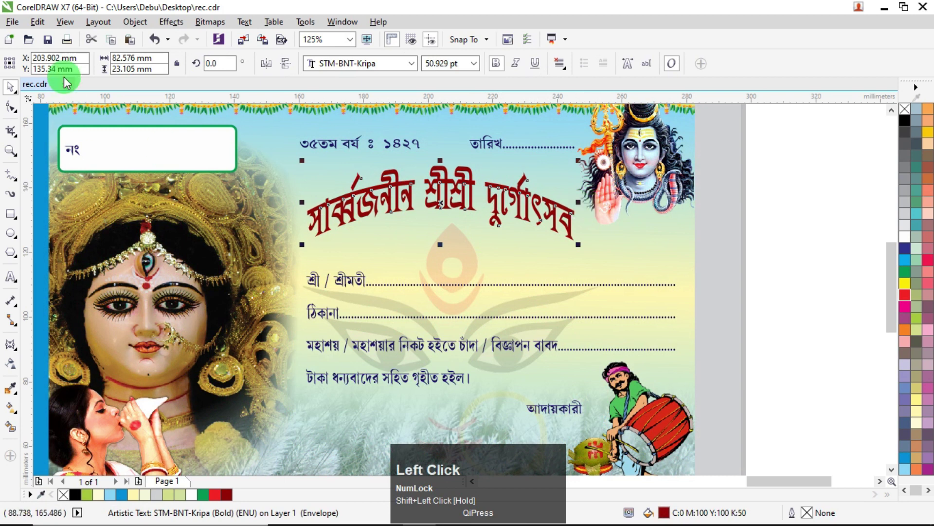
- Copy the arched title and give the original a yellow fill and a 3 pt yellow outline
{"action": "left_click", "coordinate": [36, 21]}
{"action": "left_click", "coordinate": [61, 116]}
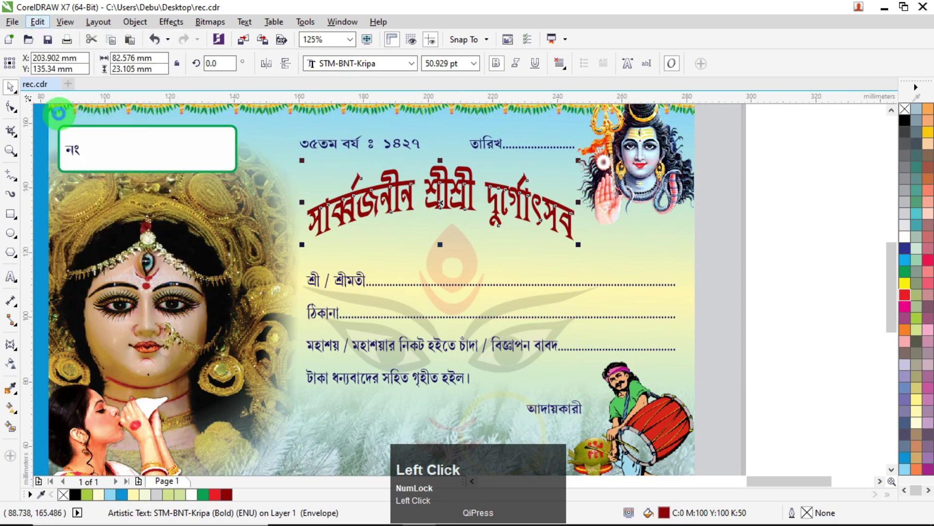
{"action": "left_click", "coordinate": [901, 282]}
{"action": "right_click", "coordinate": [901, 282]}
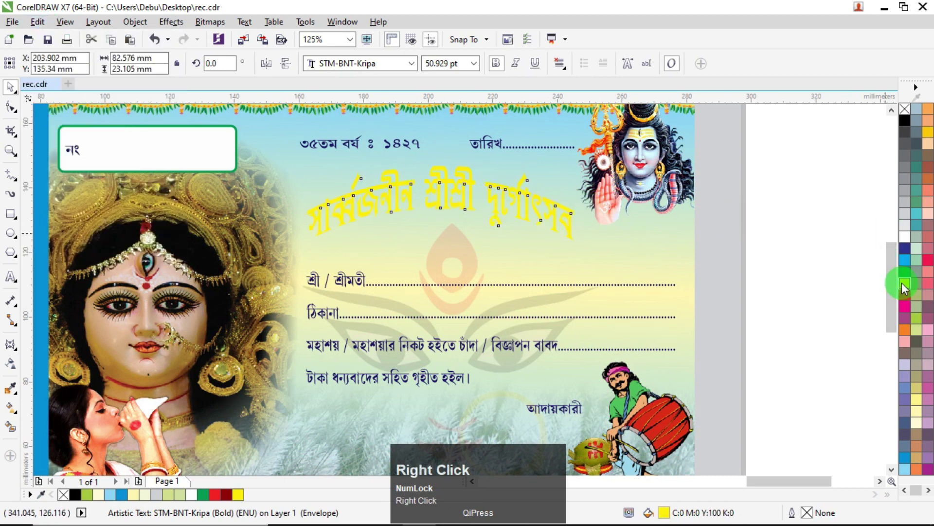
{"action": "key", "text": "F12"}
{"action": "key", "text": "Tab"}
{"action": "type", "text": "3"}
{"action": "key", "text": "Return"}
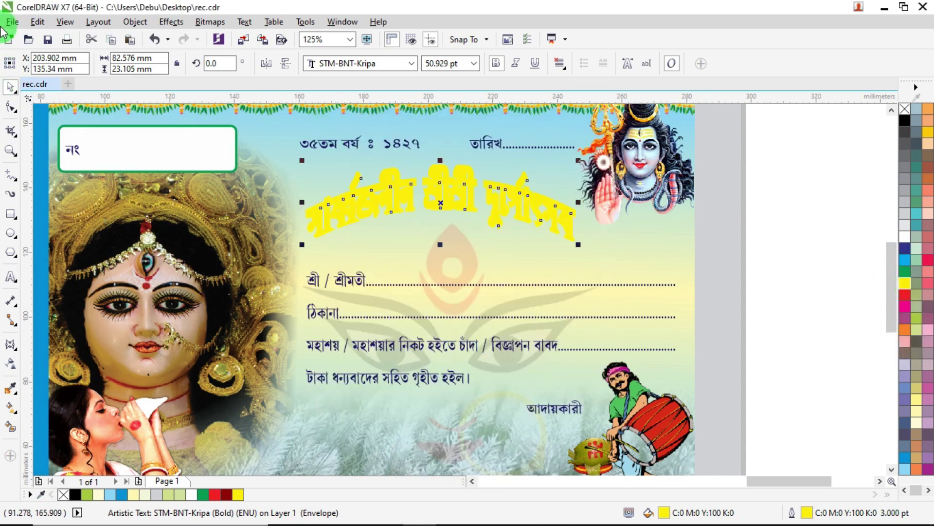
- Paste the copied dark red title over the yellow one to form a yellow border around the letters
{"action": "left_click", "coordinate": [37, 22]}
{"action": "left_click", "coordinate": [67, 129]}
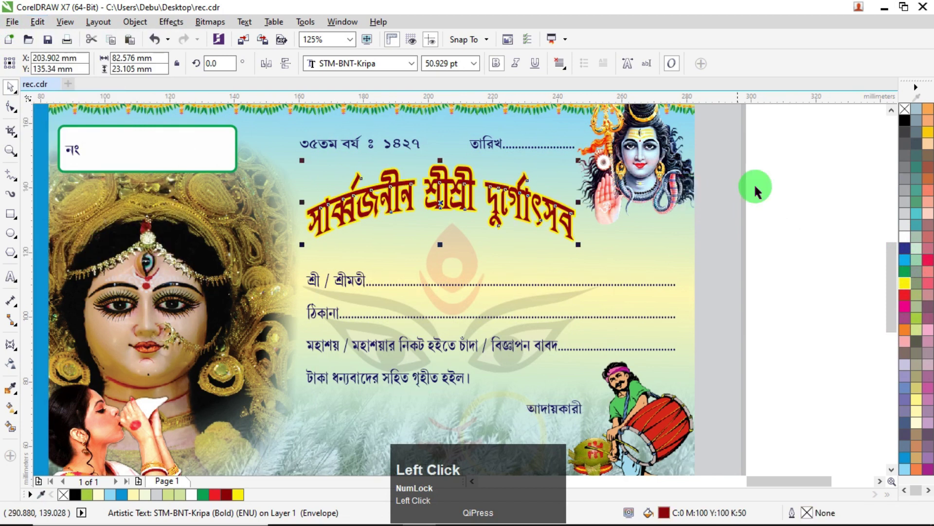
{"action": "left_click", "coordinate": [811, 172]}
{"action": "scroll", "coordinate": [439, 174], "scroll_direction": "up", "scroll_amount": 1}
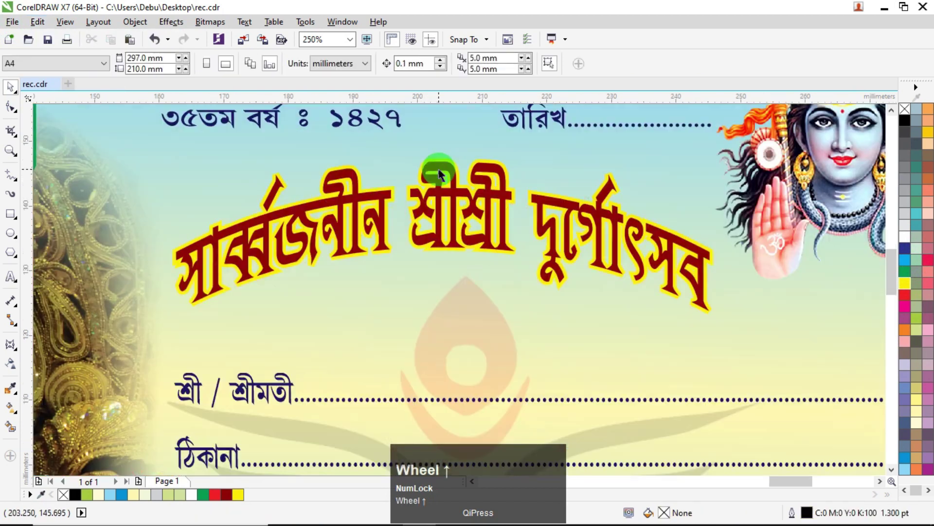
- Change the fill of the front layer of the arched festival title from dark red to red
{"action": "left_click", "coordinate": [457, 199]}
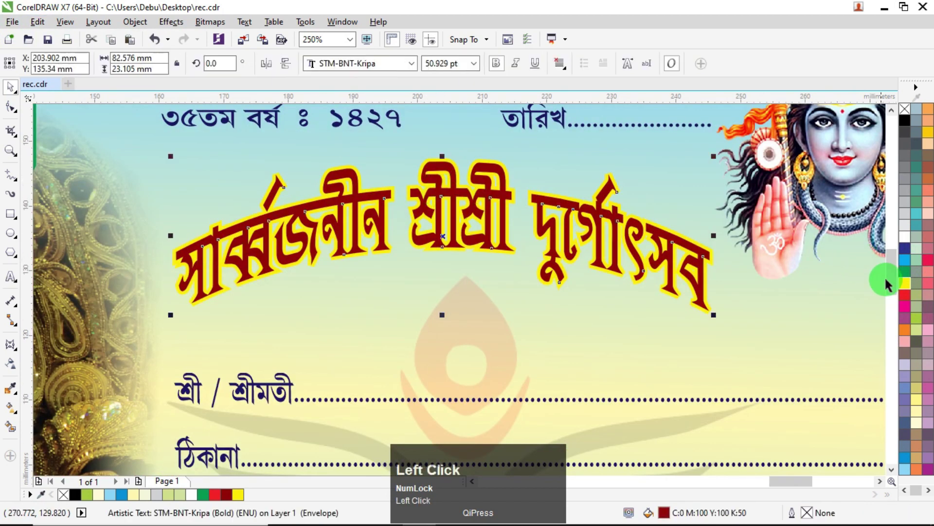
{"action": "left_click", "coordinate": [909, 293]}
{"action": "scroll", "coordinate": [497, 268], "scroll_direction": "down", "scroll_amount": 1}
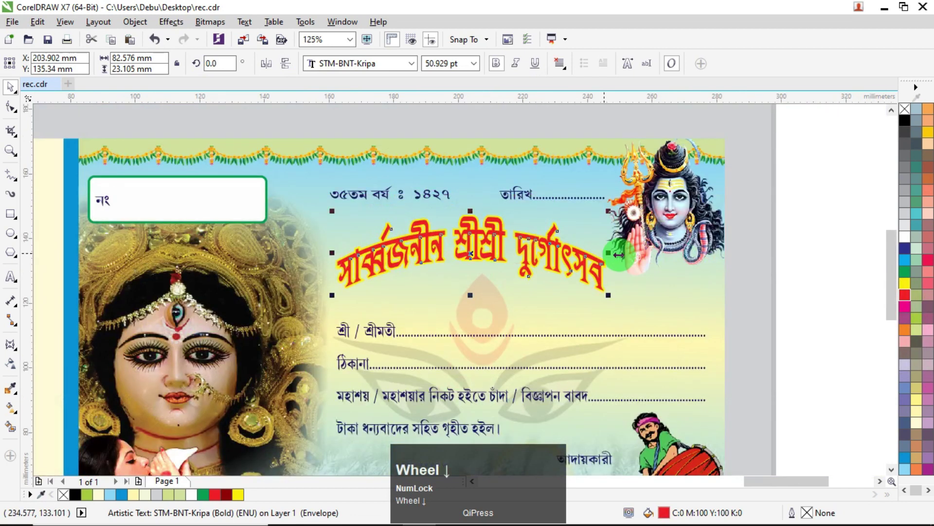
{"action": "left_click", "coordinate": [810, 212]}
- Widen both layers of the arched title to about 84 mm and nudge the title and the year and date labels upward
{"action": "left_click_drag", "start_coordinate": [783, 322], "coordinate": [308, 209]}
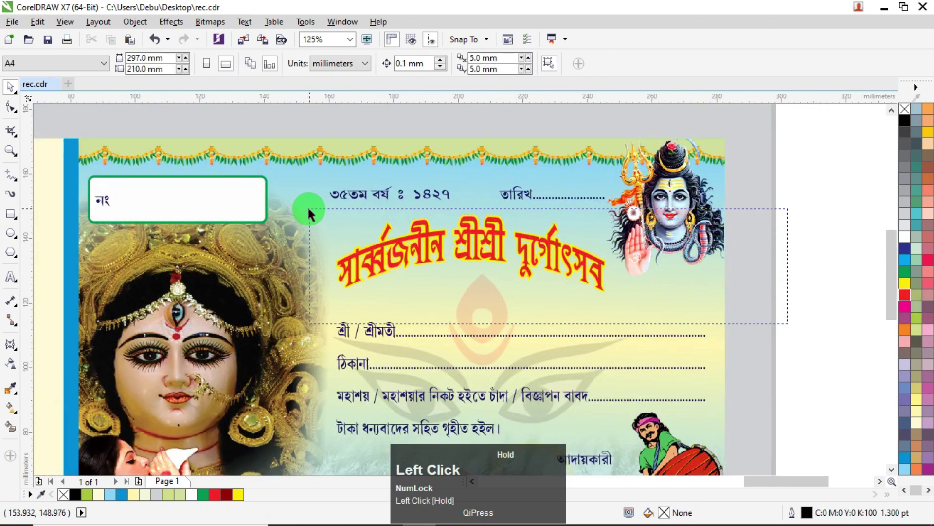
{"action": "left_click_drag", "start_coordinate": [611, 253], "coordinate": [613, 252]}
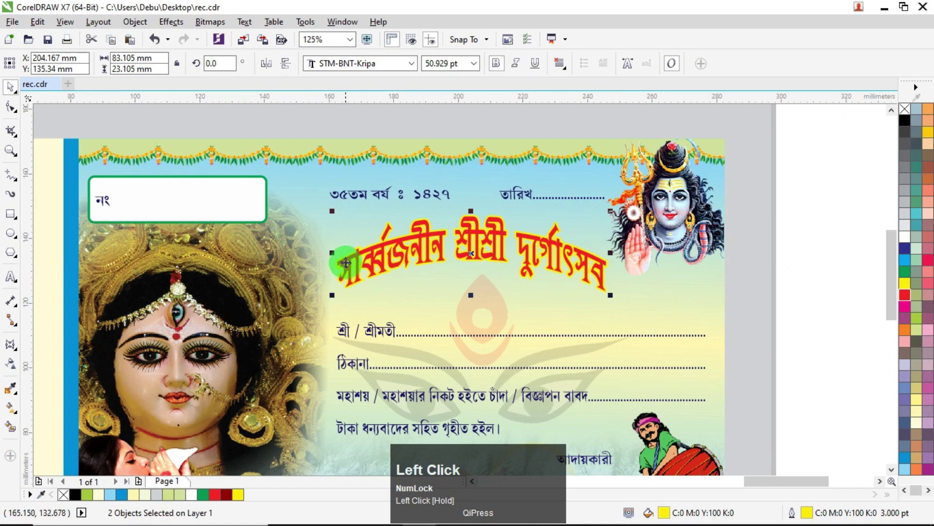
{"action": "left_click_drag", "start_coordinate": [332, 253], "coordinate": [393, 236]}
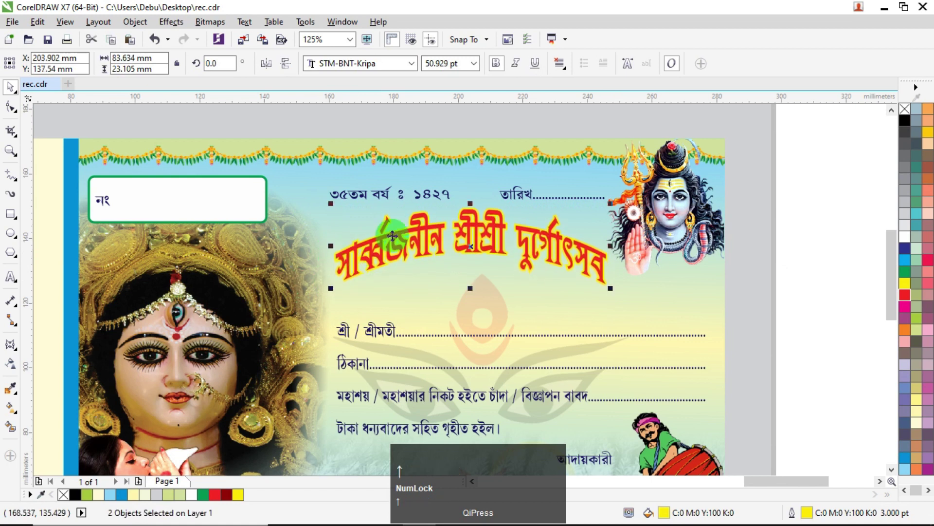
{"action": "left_click", "coordinate": [433, 193]}
{"action": "left_click", "coordinate": [436, 194], "text": "shift"}
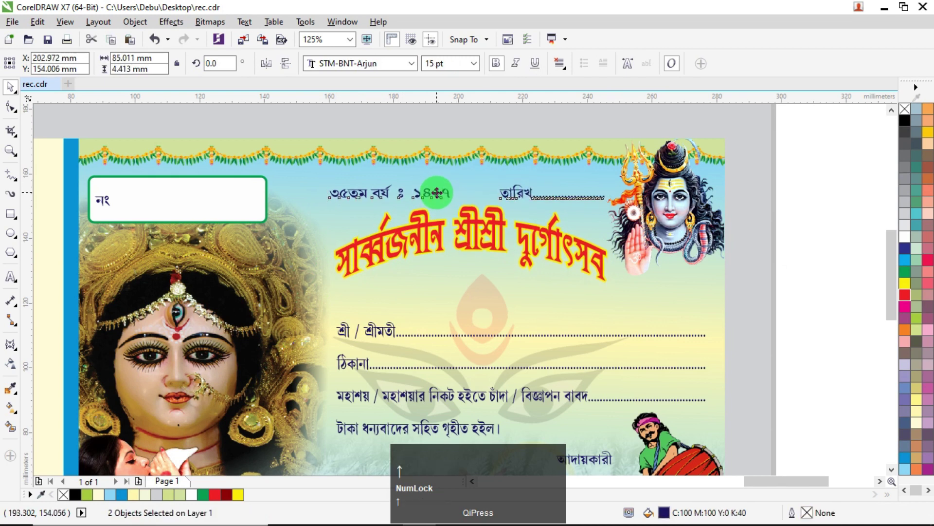
- Move the organiser heading, name and address text from outside the page into the receipt, directly below the arched title
{"action": "scroll", "coordinate": [467, 204], "scroll_direction": "down", "scroll_amount": 3}
{"action": "left_click", "coordinate": [481, 213]}
{"action": "scroll", "coordinate": [220, 263], "scroll_direction": "down", "scroll_amount": 2}
{"action": "scroll", "coordinate": [189, 260], "scroll_direction": "up", "scroll_amount": 1}
{"action": "left_click_drag", "start_coordinate": [210, 291], "coordinate": [138, 252]}
{"action": "left_click_drag", "start_coordinate": [169, 266], "coordinate": [430, 246]}
{"action": "scroll", "coordinate": [431, 244], "scroll_direction": "up", "scroll_amount": 5}
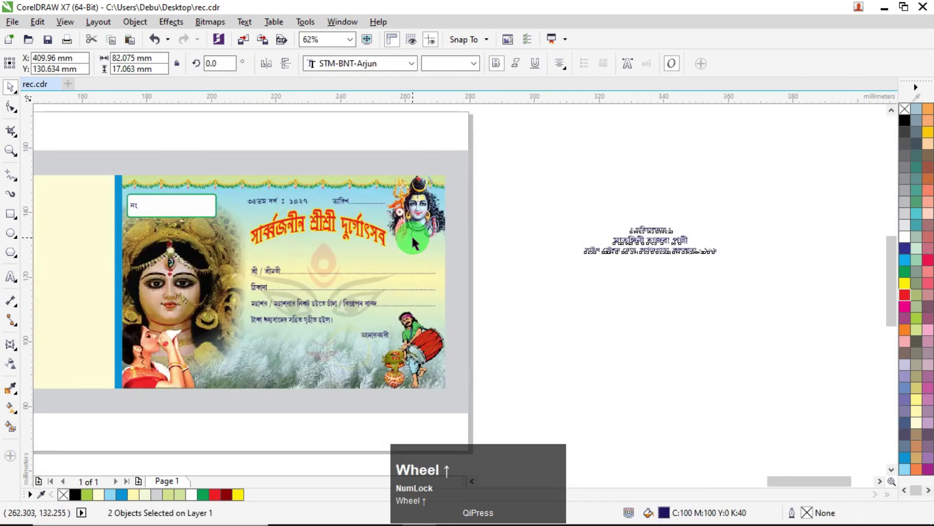
{"action": "left_click_drag", "start_coordinate": [765, 265], "coordinate": [245, 219]}
{"action": "left_click", "coordinate": [586, 232]}
{"action": "scroll", "coordinate": [367, 306], "scroll_direction": "down", "scroll_amount": 3}
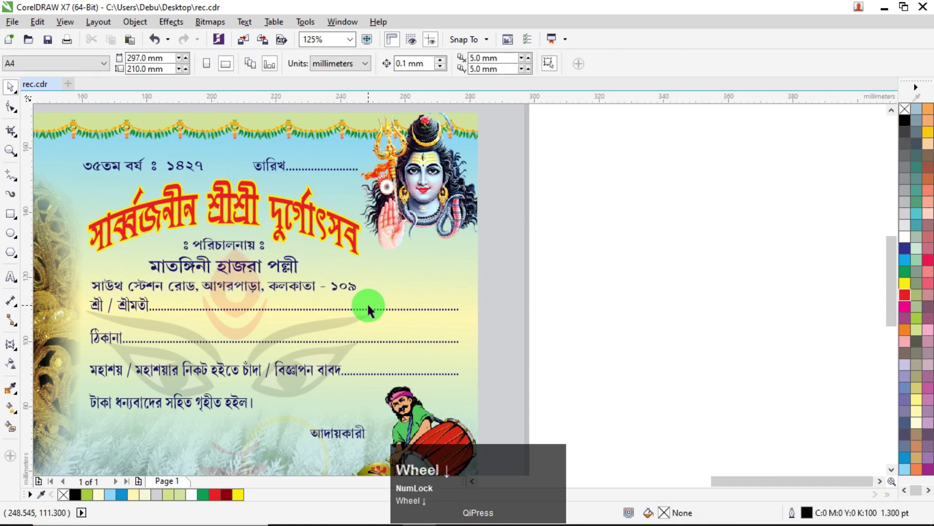
- Tighten the line spacing of the donor detail text with the Shape tool and move the block down below the organiser's address
{"action": "scroll", "coordinate": [316, 348], "scroll_direction": "up", "scroll_amount": 3}
{"action": "left_click", "coordinate": [287, 286]}
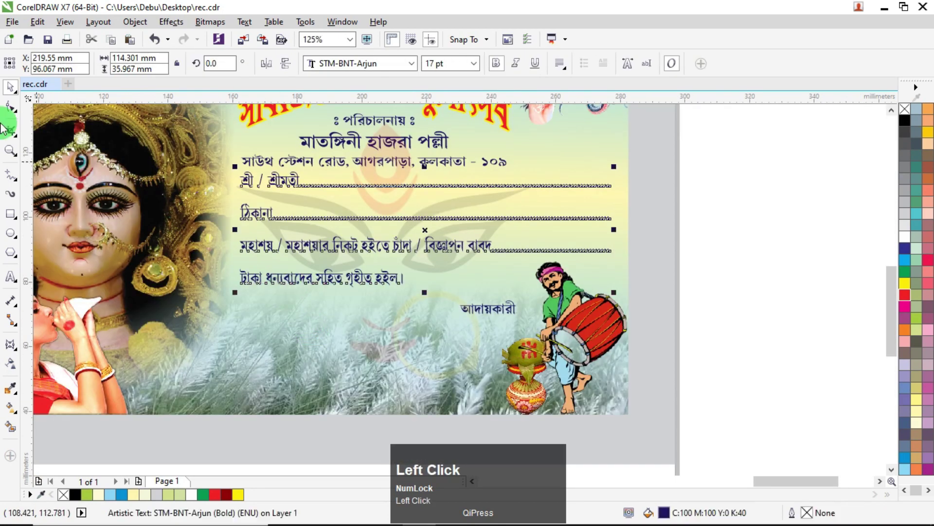
{"action": "left_click", "coordinate": [14, 113]}
{"action": "left_click_drag", "start_coordinate": [236, 293], "coordinate": [235, 269]}
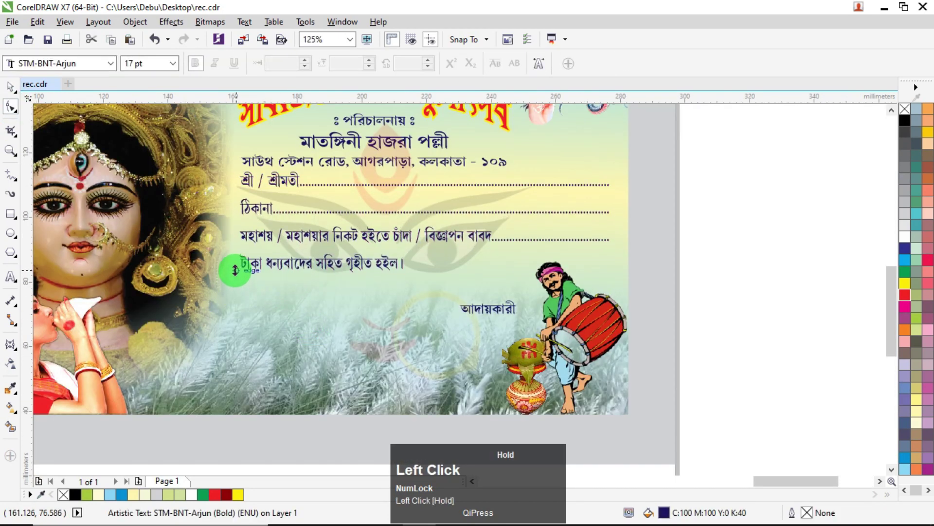
{"action": "left_click", "coordinate": [11, 87]}
{"action": "left_click", "coordinate": [349, 270]}
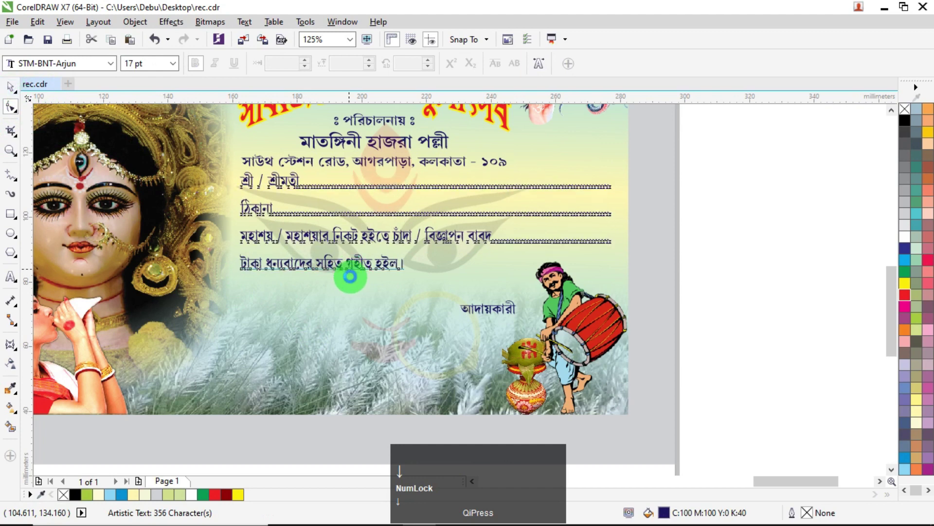
{"action": "left_click_drag", "start_coordinate": [331, 263], "coordinate": [329, 291]}
{"action": "left_click", "coordinate": [767, 287]}
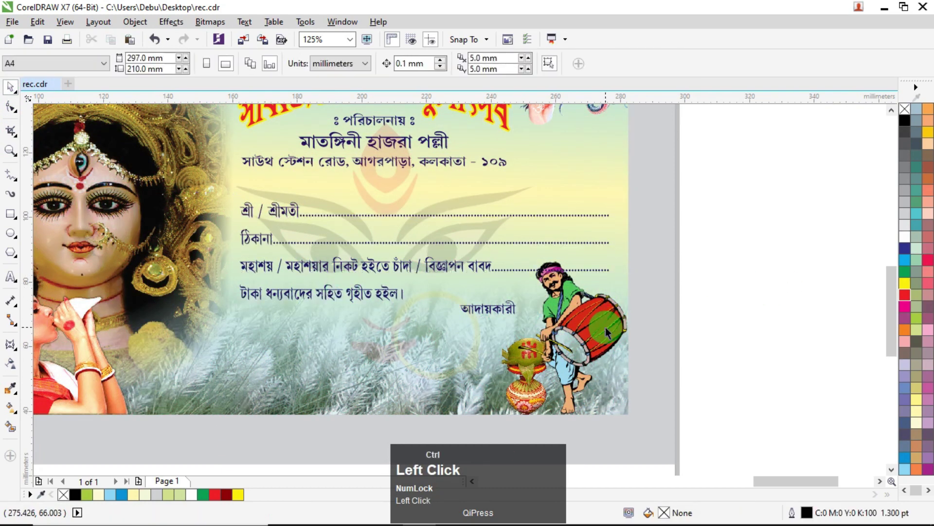
- Shrink the drummer picture in the receipt's lower corner so it clears the donor detail lines
{"action": "left_click", "coordinate": [537, 265], "text": "ctrl"}
{"action": "left_click_drag", "start_coordinate": [513, 243], "coordinate": [520, 270]}
{"action": "left_click", "coordinate": [674, 278]}
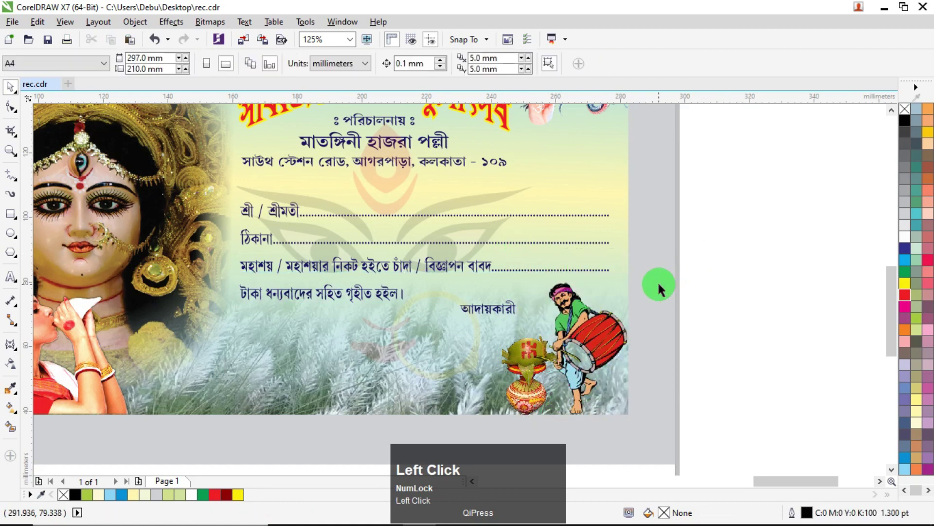
- Move the signature label slightly down and right, closer to the drummer
{"action": "mouse_move", "coordinate": [498, 311]}
{"action": "left_mouse_down"}
{"action": "mouse_move", "coordinate": [525, 309]}
{"action": "mouse_move", "coordinate": [494, 315]}
{"action": "left_mouse_up"}
{"action": "key", "text": "ctrl+z"}
{"action": "left_click", "coordinate": [499, 313], "text": "alt"}
{"action": "left_click", "coordinate": [486, 313]}
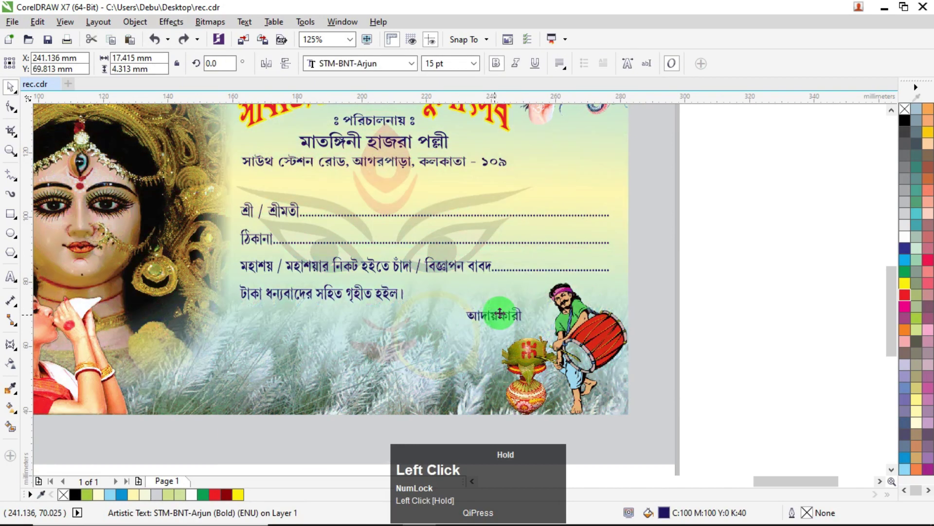
{"action": "left_click", "coordinate": [642, 248]}
- Bring the rotated counterfoil text group from outside the page onto the cream stub and centre it vertically there
{"action": "scroll", "coordinate": [642, 248], "scroll_direction": "down", "scroll_amount": 2}
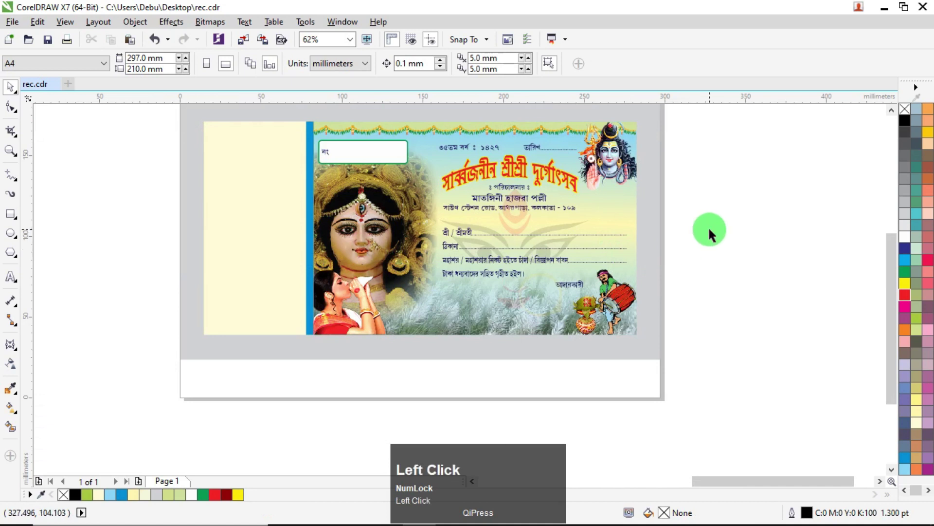
{"action": "scroll", "coordinate": [708, 226], "scroll_direction": "down", "scroll_amount": 4}
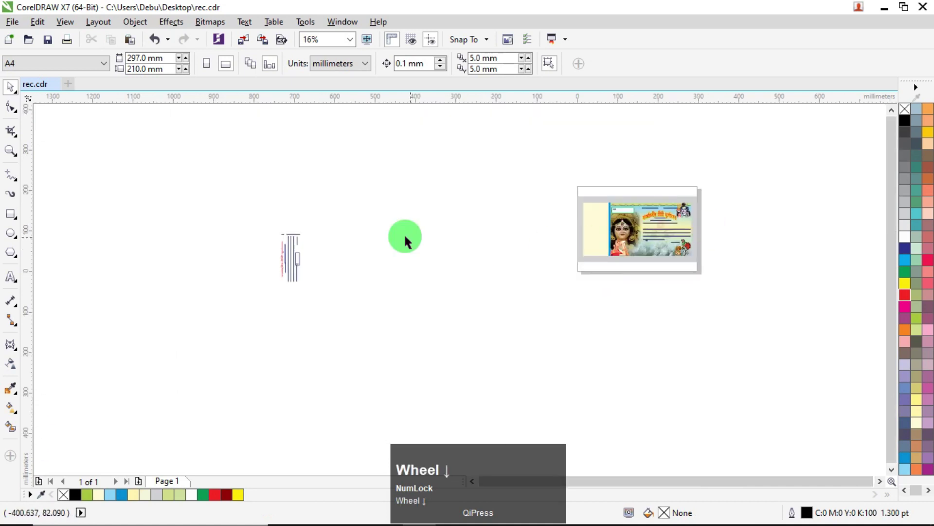
{"action": "left_click_drag", "start_coordinate": [292, 256], "coordinate": [583, 210]}
{"action": "scroll", "coordinate": [582, 211], "scroll_direction": "up", "scroll_amount": 4}
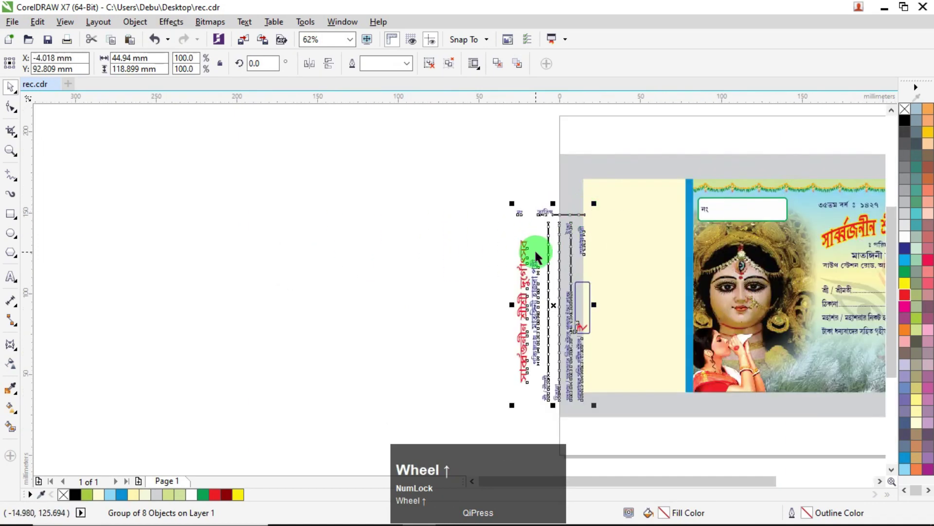
{"action": "left_click_drag", "start_coordinate": [528, 290], "coordinate": [612, 256]}
{"action": "left_click_drag", "start_coordinate": [521, 264], "coordinate": [605, 241]}
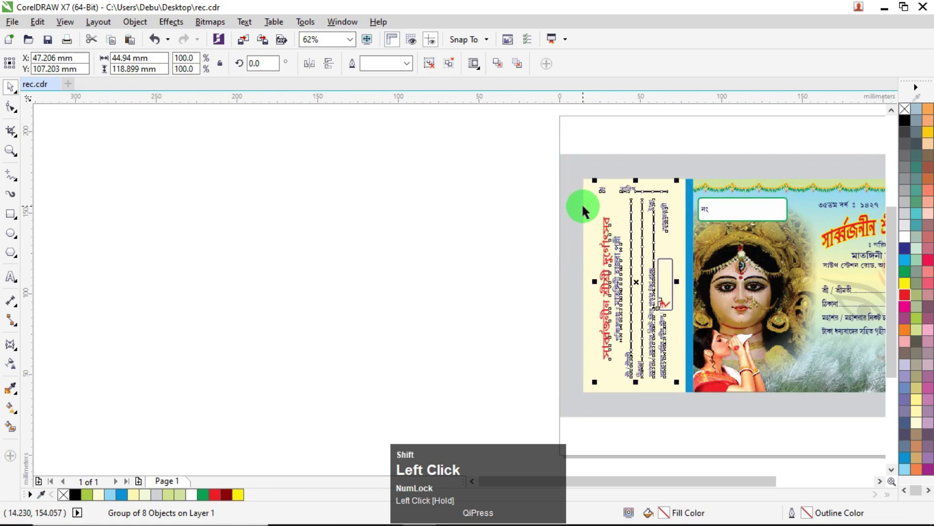
{"action": "left_click", "coordinate": [582, 204], "text": "shift"}
{"action": "left_click", "coordinate": [367, 253]}
- Nudge the counterfoil text group slightly right within the cream stub
{"action": "left_click", "coordinate": [674, 298]}
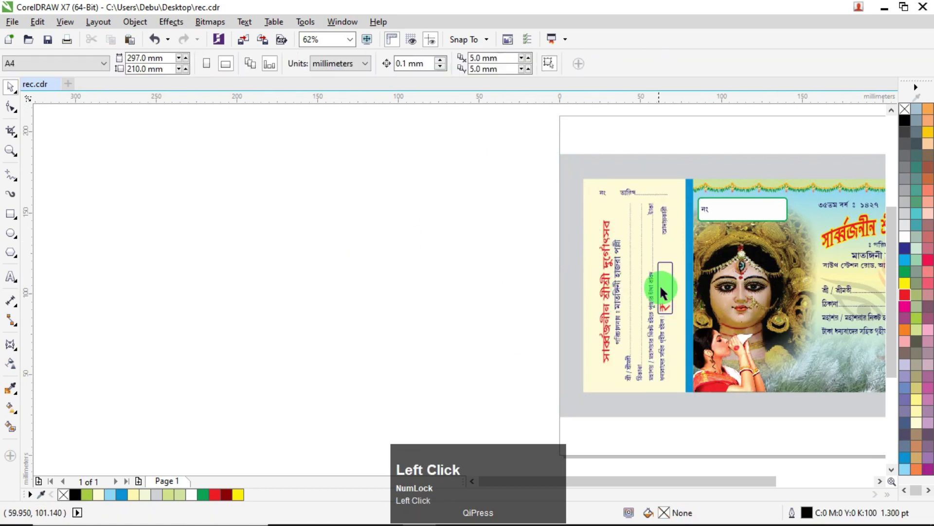
{"action": "left_click", "coordinate": [604, 293]}
{"action": "key", "text": "Right"}
{"action": "key", "text": "Right"}
{"action": "left_click", "coordinate": [453, 293]}
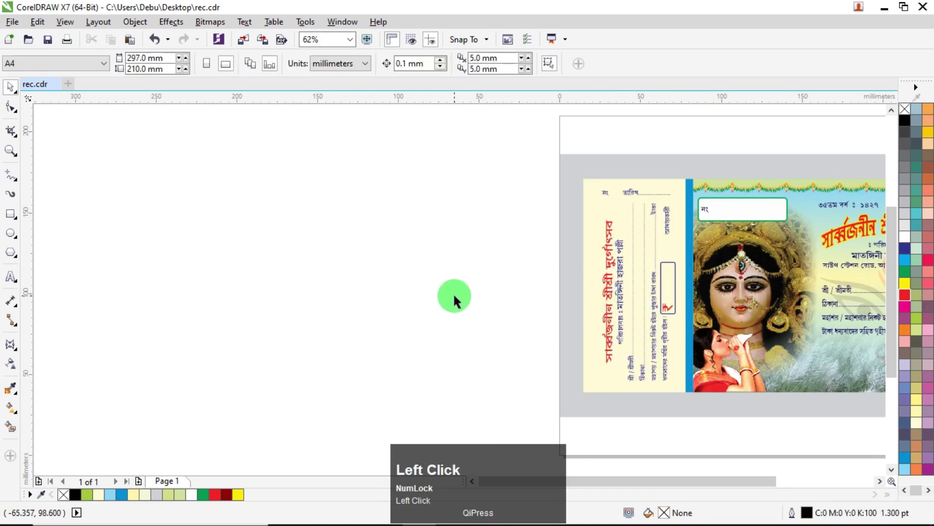
{"action": "scroll", "coordinate": [670, 311], "scroll_direction": "down", "scroll_amount": 3}
{"action": "scroll", "coordinate": [597, 308], "scroll_direction": "up", "scroll_amount": 1}
{"action": "scroll", "coordinate": [598, 307], "scroll_direction": "up", "scroll_amount": 3}
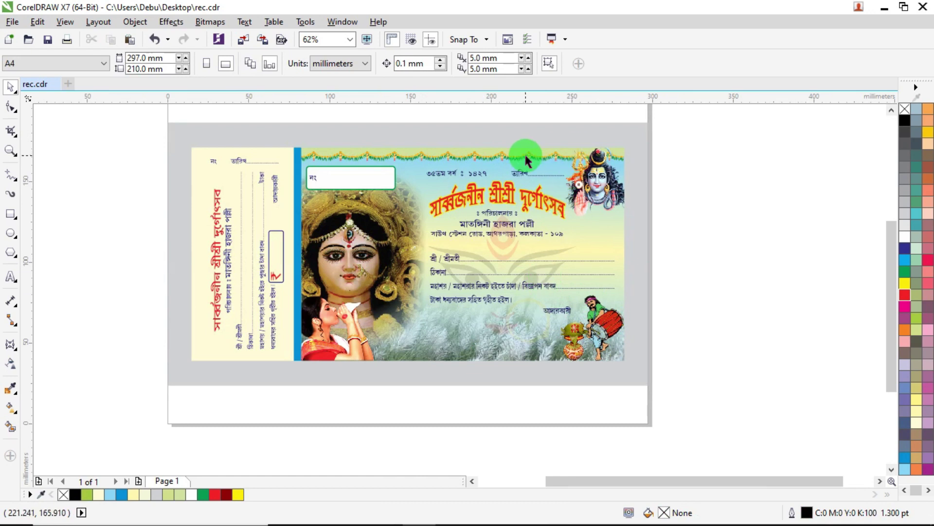
{"action": "scroll", "coordinate": [526, 156], "scroll_direction": "up", "scroll_amount": 1}
{"action": "scroll", "coordinate": [524, 166], "scroll_direction": "down", "scroll_amount": 1}
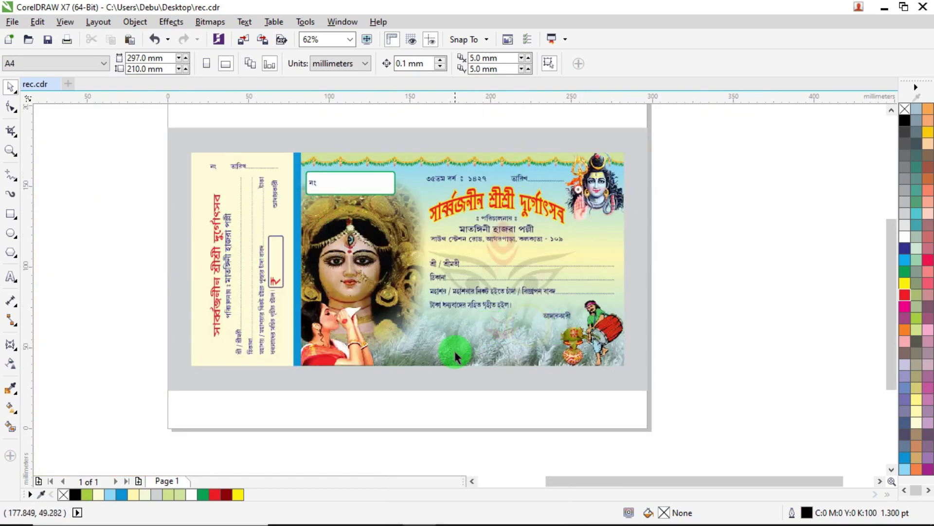
- Ungroup the counterfoil text group on the cream stub
{"action": "scroll", "coordinate": [449, 326], "scroll_direction": "up", "scroll_amount": 1}
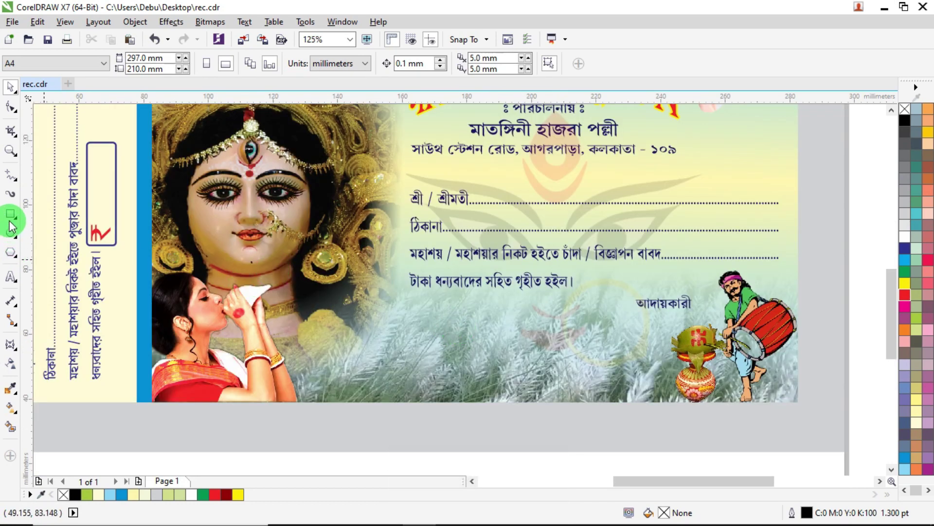
{"action": "left_click", "coordinate": [93, 208]}
{"action": "scroll", "coordinate": [90, 204], "scroll_direction": "down", "scroll_amount": 1}
{"action": "left_click", "coordinate": [90, 306]}
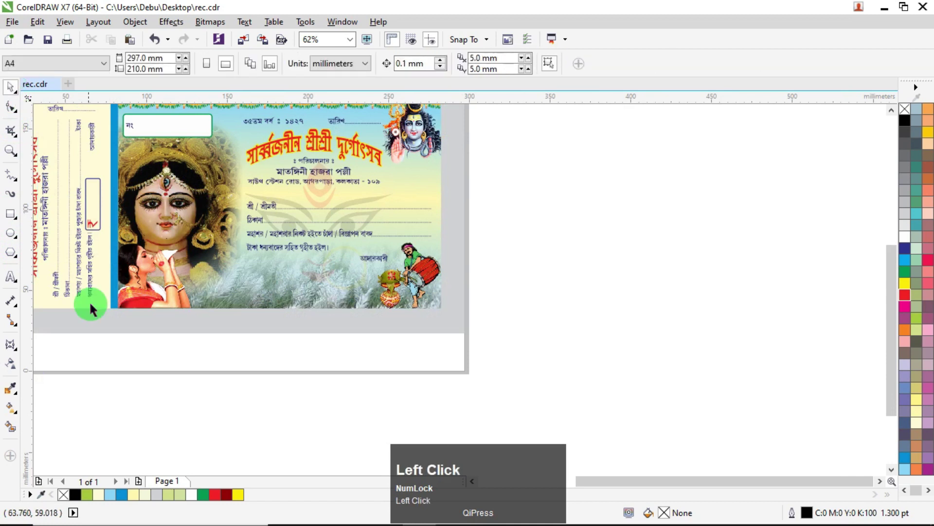
{"action": "left_click", "coordinate": [106, 329]}
{"action": "left_click_drag", "start_coordinate": [129, 354], "coordinate": [70, 175]}
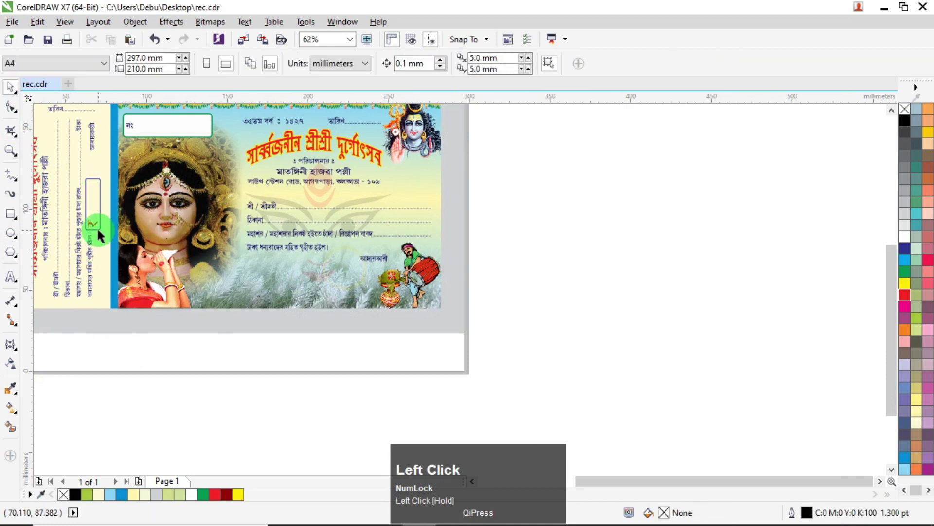
{"action": "left_click", "coordinate": [98, 230]}
{"action": "key", "text": "ctrl+u"}
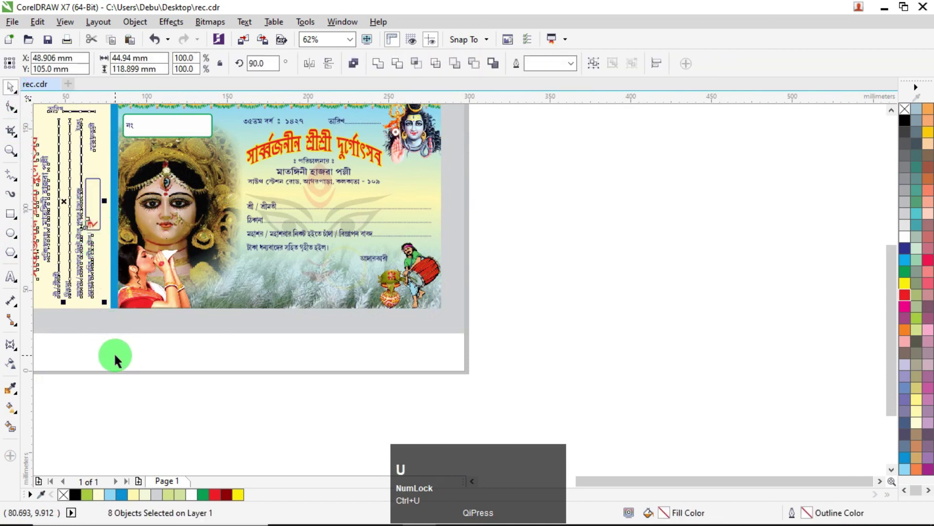
- Duplicate the stub's rupee amount box together with its symbol to the area below the receipt
{"action": "left_click", "coordinate": [81, 201]}
{"action": "left_click_drag", "start_coordinate": [93, 221], "coordinate": [300, 387]}
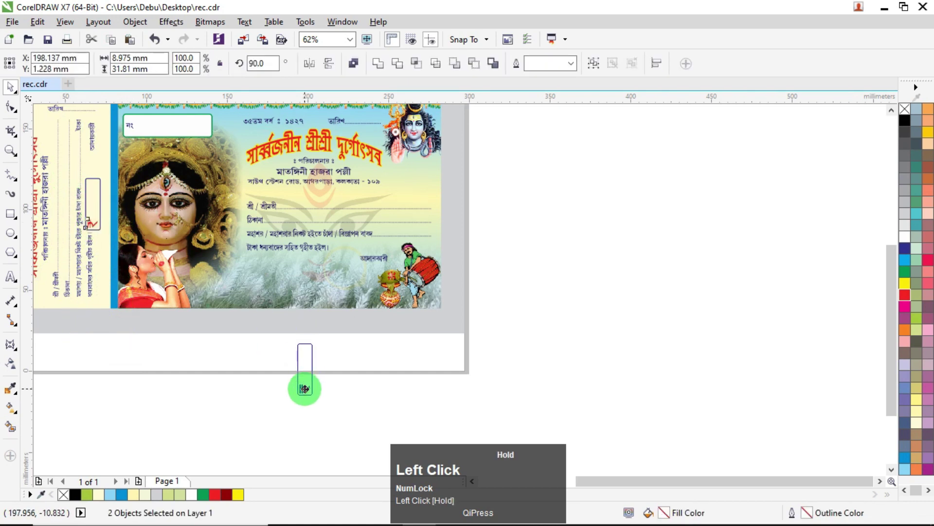
{"action": "right_click", "coordinate": [301, 387]}
- Set the copied rupee box's rotation to 360 degrees and place it below the last donor detail line
{"action": "left_click", "coordinate": [239, 62]}
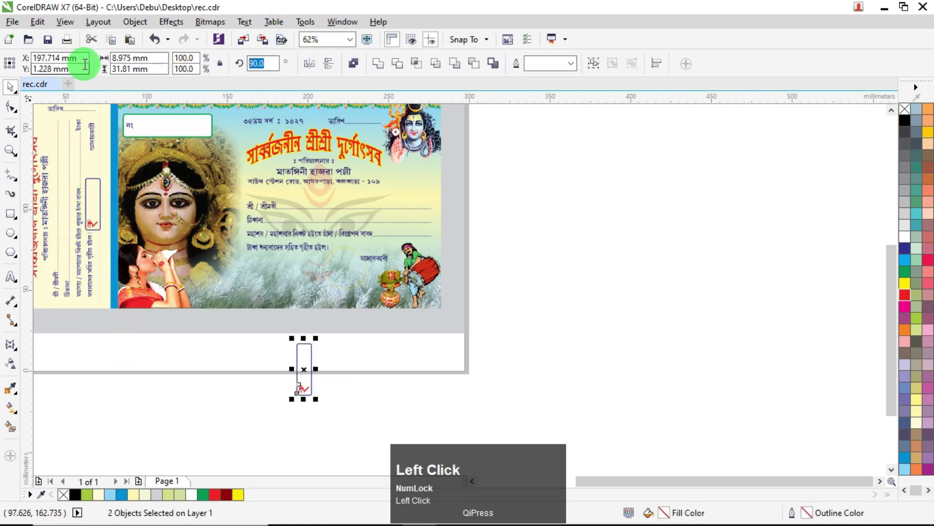
{"action": "type", "text": "360"}
{"action": "key", "text": "Return"}
{"action": "left_click_drag", "start_coordinate": [304, 369], "coordinate": [263, 271]}
{"action": "scroll", "coordinate": [269, 289], "scroll_direction": "up", "scroll_amount": 2}
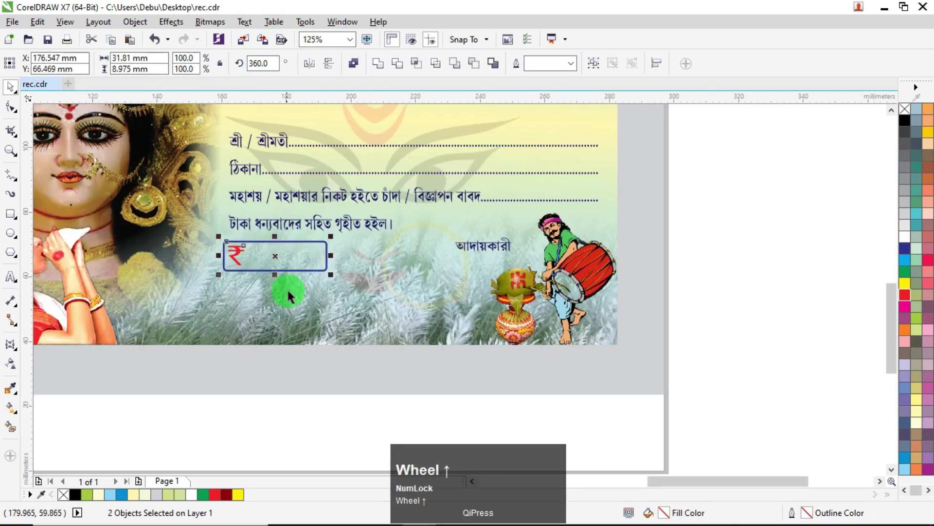
- Fill the copied amount box with white and bring the red rupee symbol in front of it
{"action": "left_click", "coordinate": [322, 244], "text": "ctrl"}
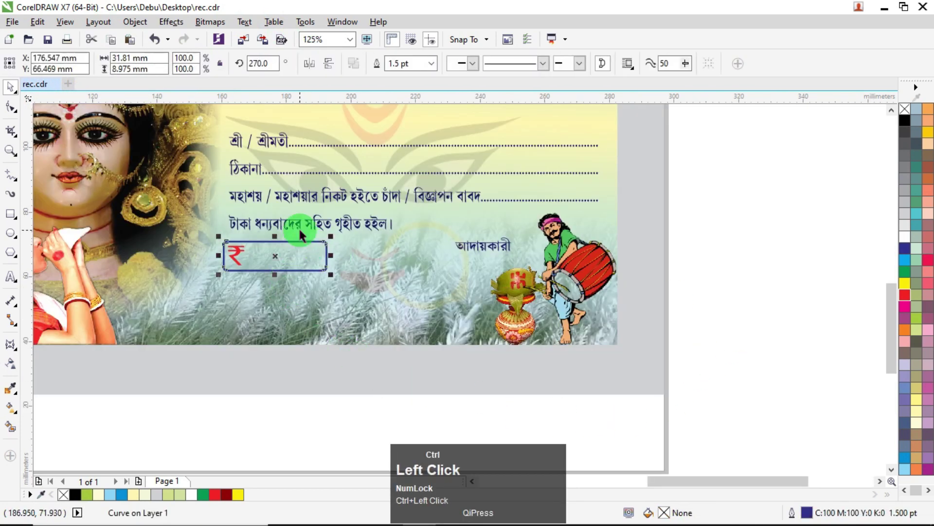
{"action": "left_click", "coordinate": [904, 238]}
{"action": "left_click", "coordinate": [344, 348]}
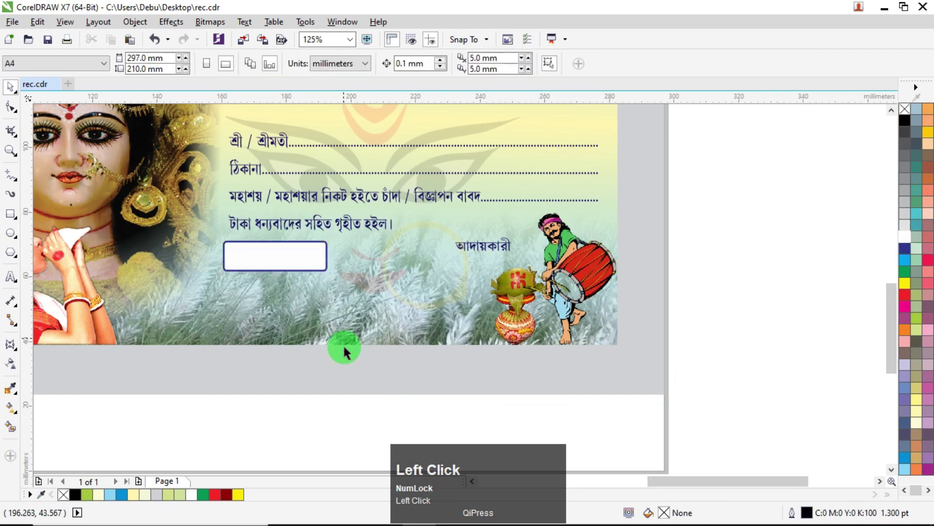
{"action": "left_click_drag", "start_coordinate": [241, 258], "coordinate": [271, 270]}
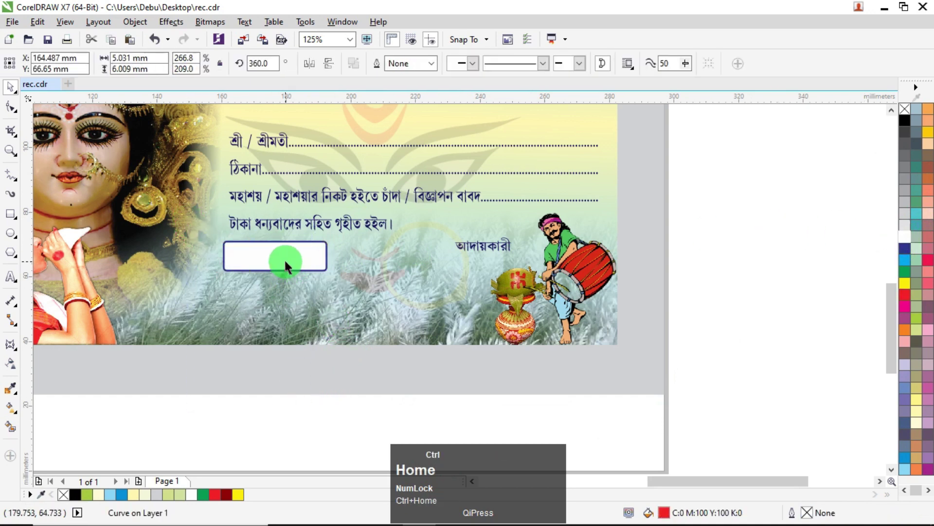
{"action": "key", "text": "ctrl+Home"}
{"action": "left_click", "coordinate": [740, 225]}
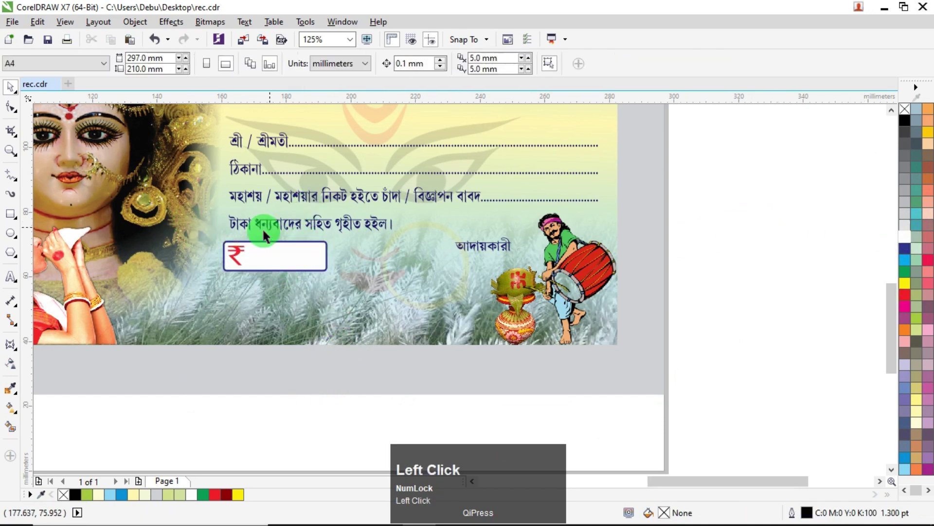
- Give the white amount box below the donor lines a green outline
{"action": "left_click", "coordinate": [319, 262], "text": "ctrl"}
{"action": "left_click", "coordinate": [918, 132]}
{"action": "left_click", "coordinate": [905, 271]}
{"action": "left_click", "coordinate": [794, 238]}
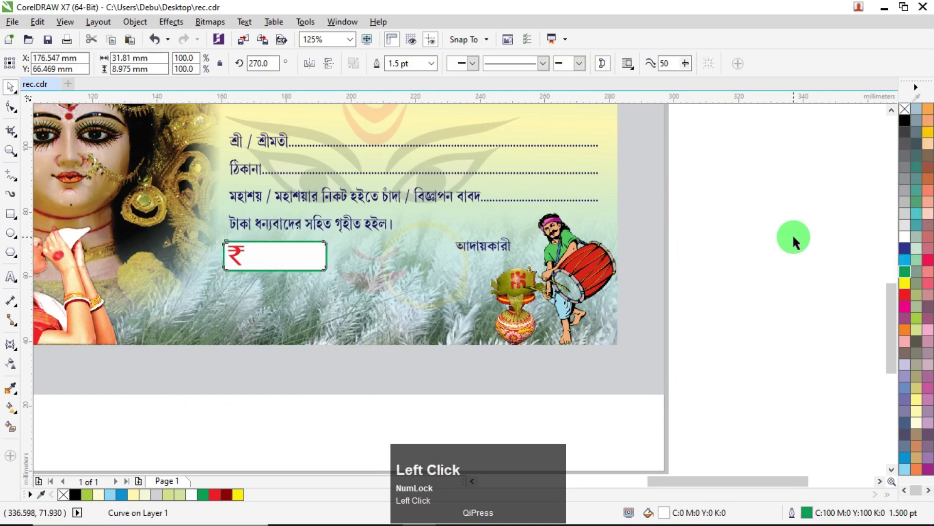
- Enlarge the white amount box below the donor lines to a width of about 36.8 mm
{"action": "scroll", "coordinate": [281, 270], "scroll_direction": "up", "scroll_amount": 2}
{"action": "left_click", "coordinate": [288, 244], "text": "ctrl"}
{"action": "left_click_drag", "start_coordinate": [266, 273], "coordinate": [278, 287]}
{"action": "left_click_drag", "start_coordinate": [376, 246], "coordinate": [403, 246]}
- Resize the red rupee symbol to about 6.0 × 7.7 mm and place it at the left end of the amount box
{"action": "left_click", "coordinate": [189, 262], "text": "ctrl"}
{"action": "left_click_drag", "start_coordinate": [189, 263], "coordinate": [218, 246]}
{"action": "scroll", "coordinate": [218, 245], "scroll_direction": "up", "scroll_amount": 2}
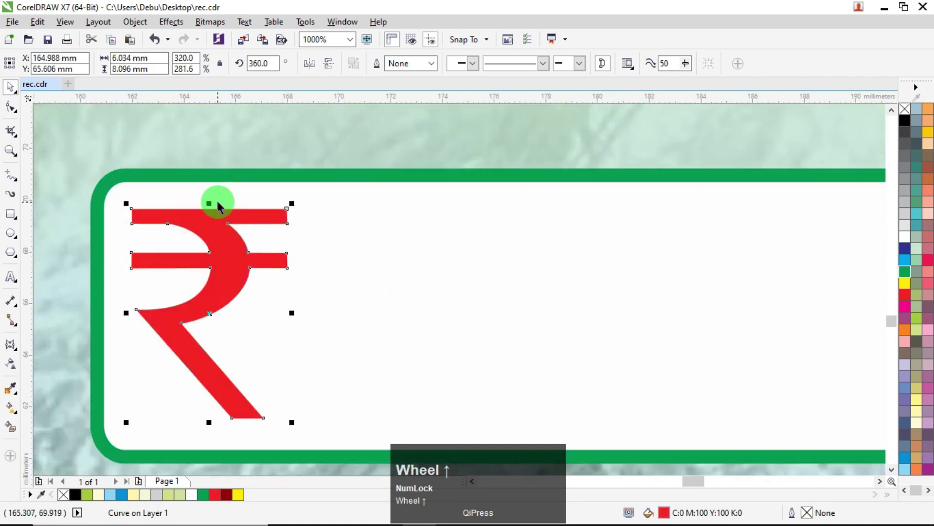
{"action": "left_click_drag", "start_coordinate": [208, 204], "coordinate": [216, 209]}
{"action": "scroll", "coordinate": [239, 261], "scroll_direction": "down", "scroll_amount": 3}
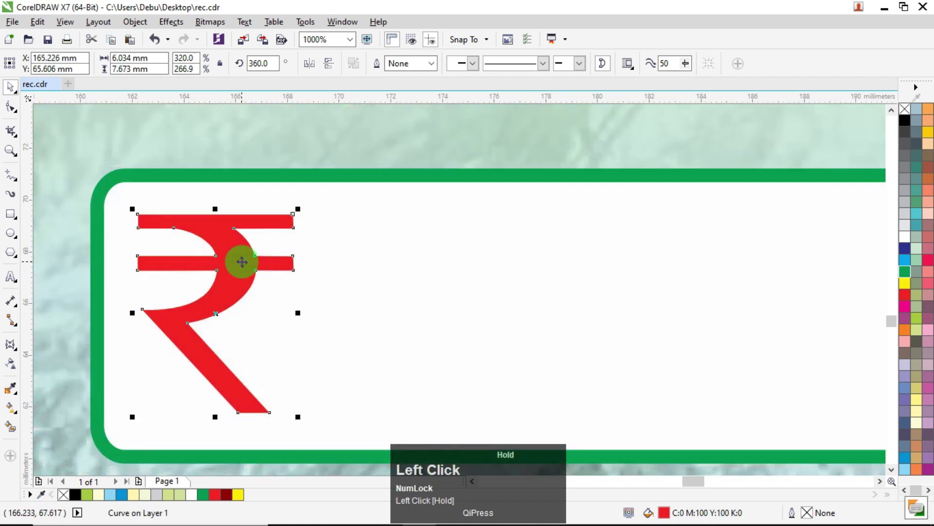
{"action": "scroll", "coordinate": [263, 256], "scroll_direction": "down", "scroll_amount": 3}
{"action": "left_click", "coordinate": [771, 188]}
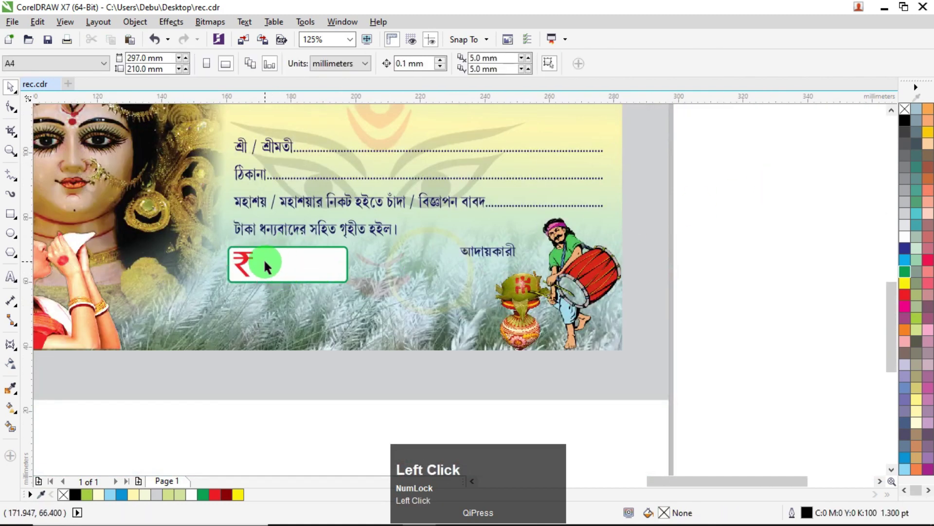
- Adjust the amount box's height to about 10.9 mm so that it surrounds the rupee symbol evenly
{"action": "scroll", "coordinate": [264, 260], "scroll_direction": "up", "scroll_amount": 2}
{"action": "left_click", "coordinate": [324, 311], "text": "ctrl"}
{"action": "left_click_drag", "start_coordinate": [363, 345], "coordinate": [371, 338]}
{"action": "scroll", "coordinate": [371, 338], "scroll_direction": "down", "scroll_amount": 2}
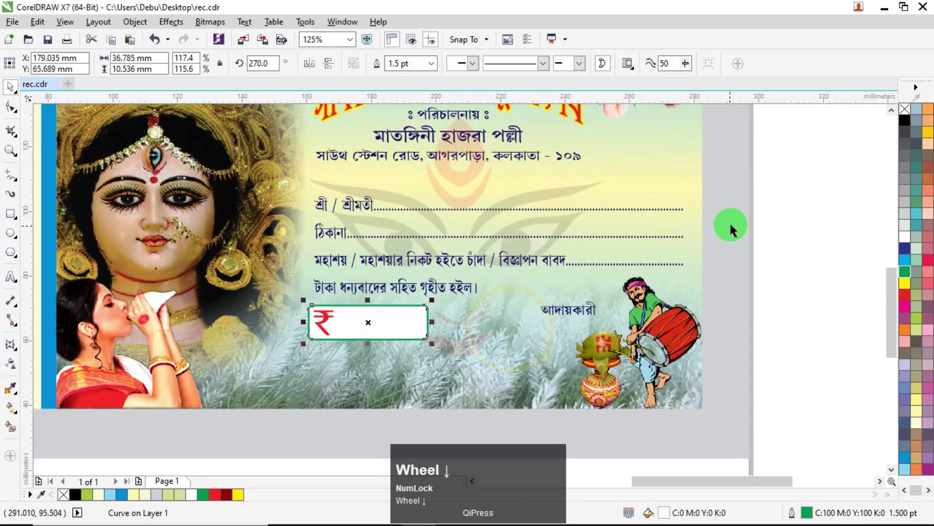
{"action": "left_click", "coordinate": [775, 198]}
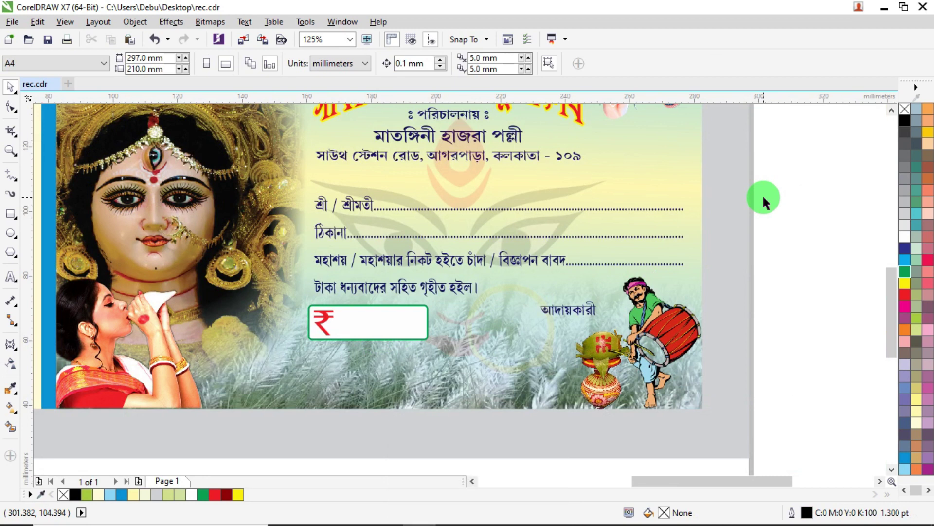
{"action": "scroll", "coordinate": [762, 193], "scroll_direction": "down", "scroll_amount": 1}
{"action": "scroll", "coordinate": [536, 251], "scroll_direction": "up", "scroll_amount": 3}
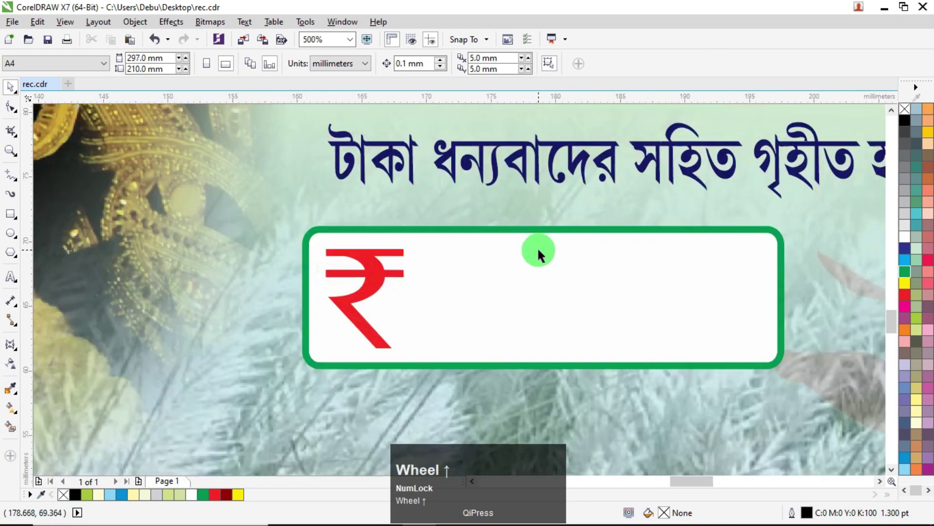
{"action": "left_click", "coordinate": [547, 231], "text": "ctrl"}
{"action": "left_click_drag", "start_coordinate": [547, 230], "coordinate": [548, 217]}
{"action": "left_click", "coordinate": [10, 275]}
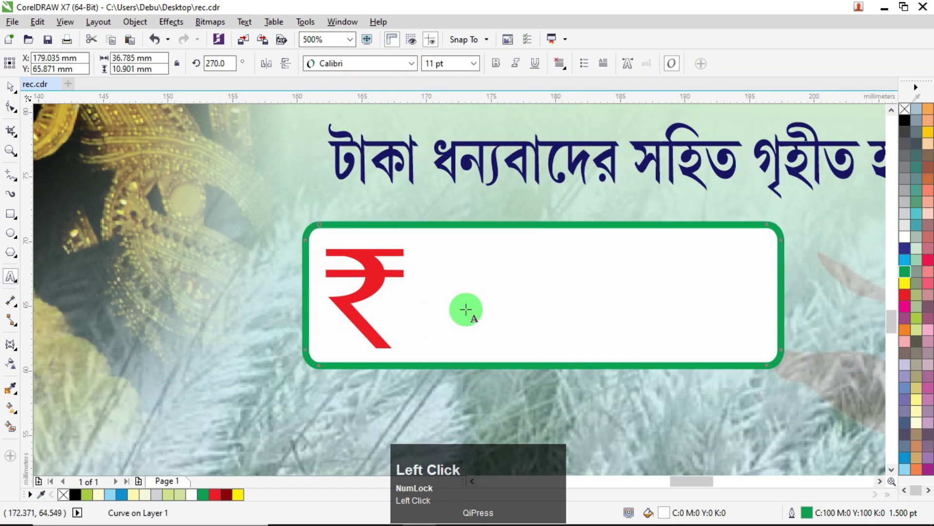
{"action": "left_click", "coordinate": [442, 296]}
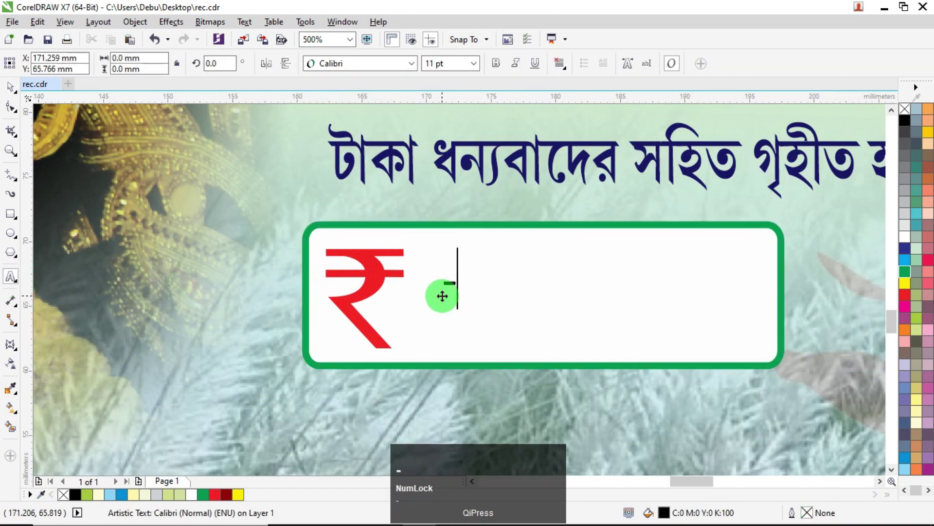
{"action": "key", "text": "ctrl+z"}
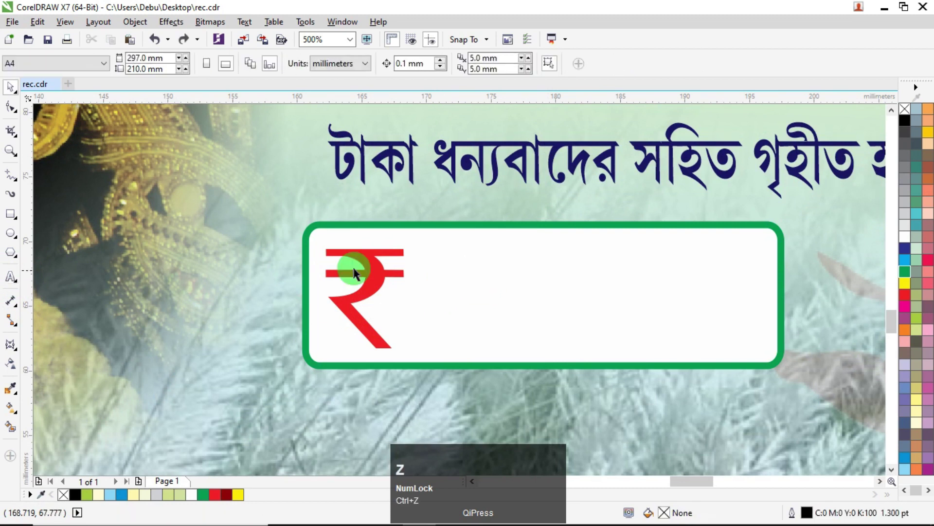
{"action": "left_click", "coordinate": [11, 86]}
- Draw a vertical divider line about 10.9 mm long across the amount box beside the rupee symbol, with a green outline
{"action": "scroll", "coordinate": [396, 241], "scroll_direction": "down", "scroll_amount": 2}
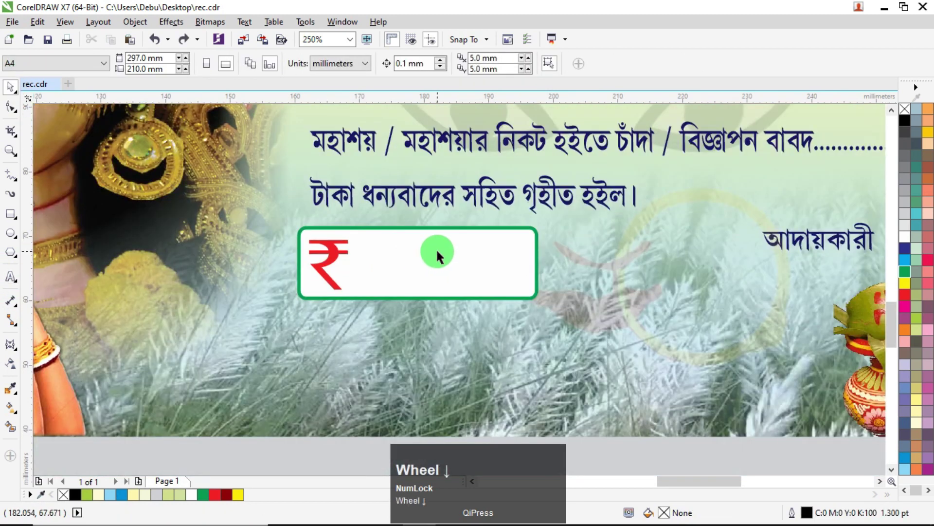
{"action": "scroll", "coordinate": [436, 248], "scroll_direction": "up", "scroll_amount": 2}
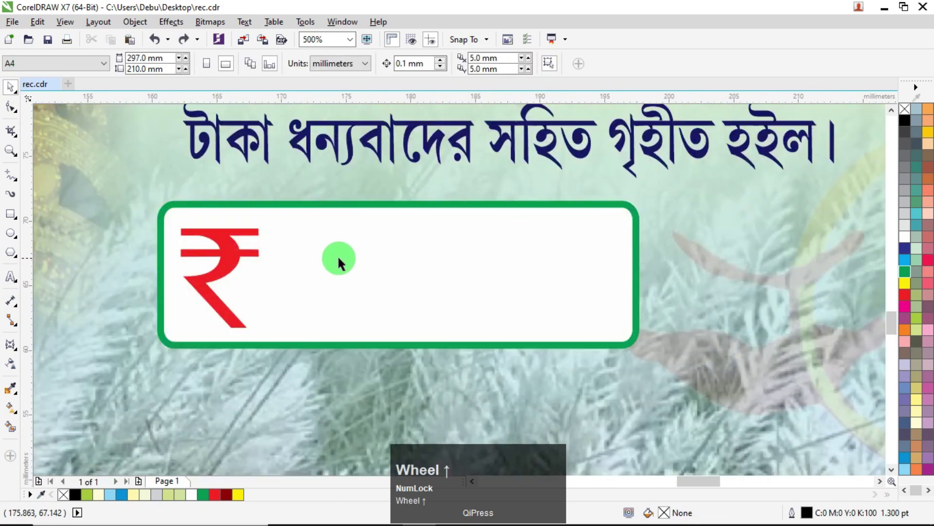
{"action": "left_click", "coordinate": [11, 179]}
{"action": "left_click", "coordinate": [283, 203]}
{"action": "left_click", "coordinate": [283, 348], "text": "ctrl"}
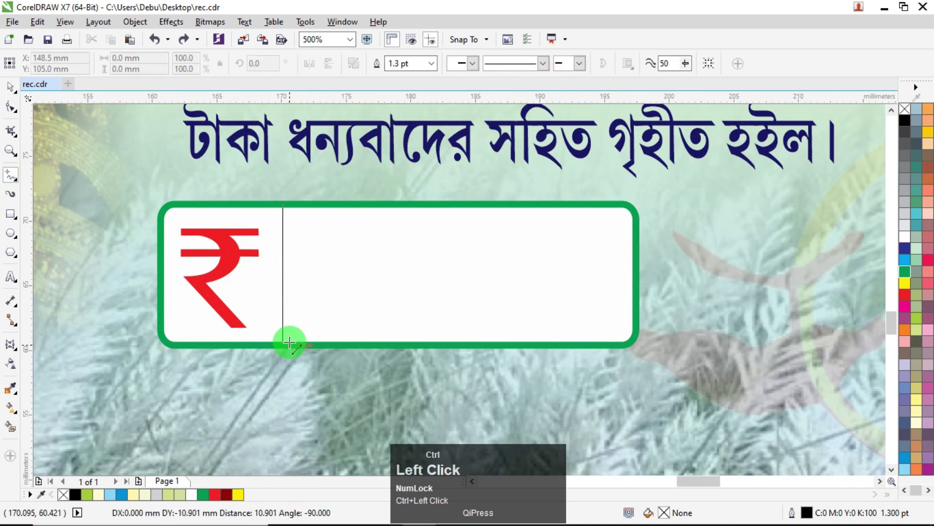
{"action": "right_click", "coordinate": [902, 272]}
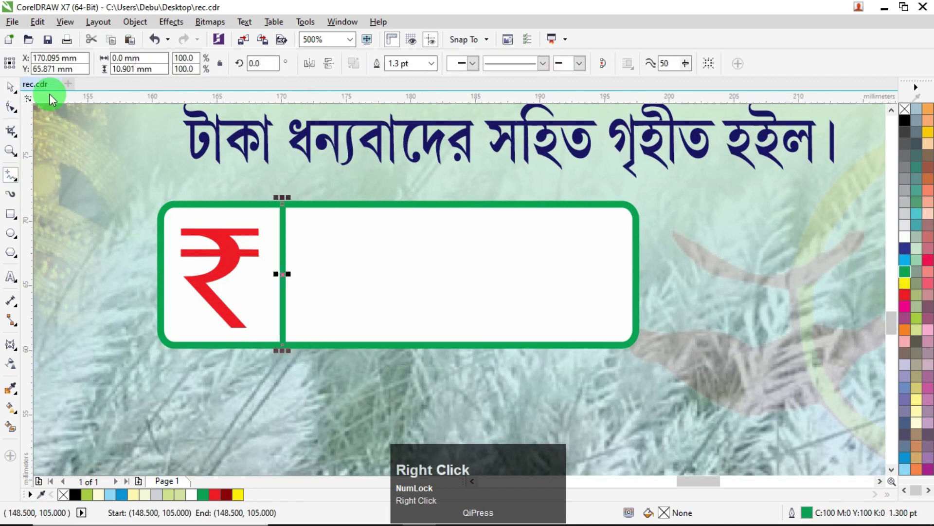
{"action": "left_click", "coordinate": [10, 86]}
- Nudge the green divider line 0.1 mm toward the rupee symbol and set its outline width to 2 pt
{"action": "scroll", "coordinate": [270, 247], "scroll_direction": "up", "scroll_amount": 1}
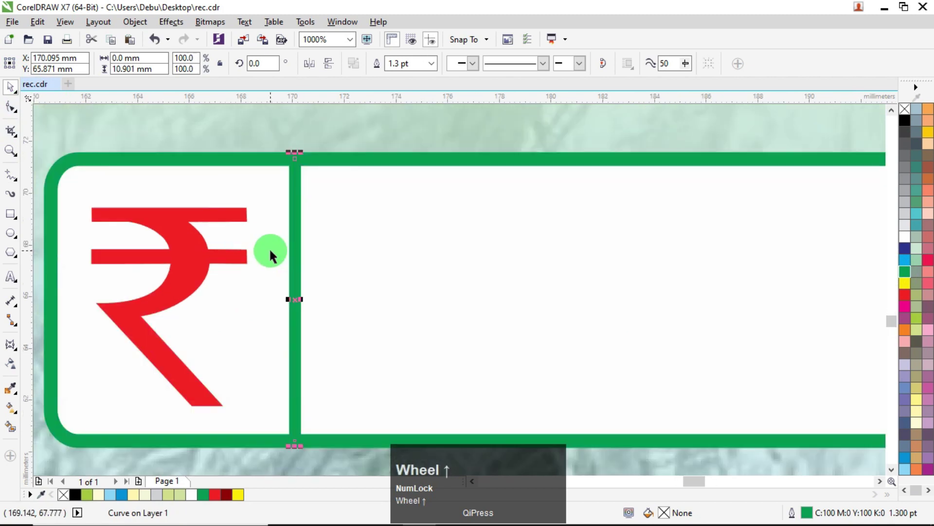
{"action": "scroll", "coordinate": [270, 247], "scroll_direction": "down", "scroll_amount": 4}
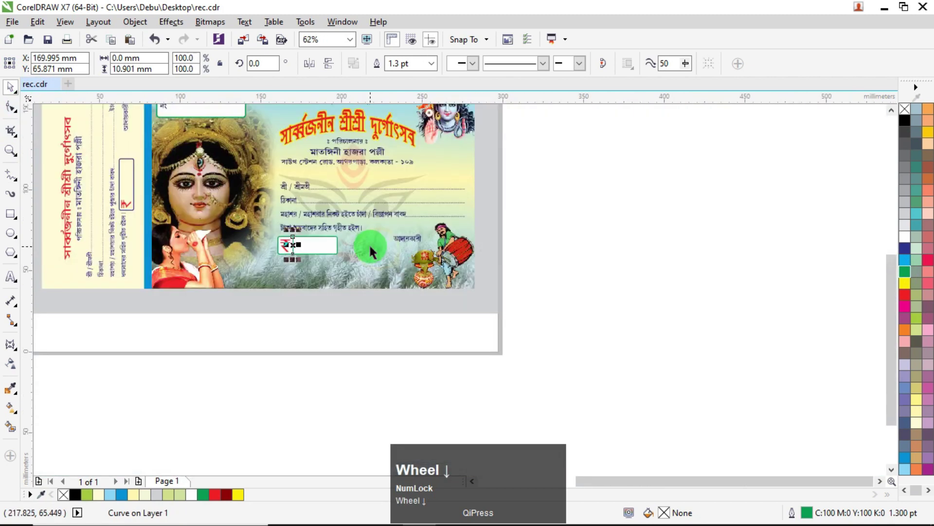
{"action": "scroll", "coordinate": [304, 241], "scroll_direction": "up", "scroll_amount": 1}
{"action": "key", "text": "F12"}
{"action": "type", "text": "2"}
{"action": "key", "text": "Tab"}
{"action": "key", "text": "Return"}
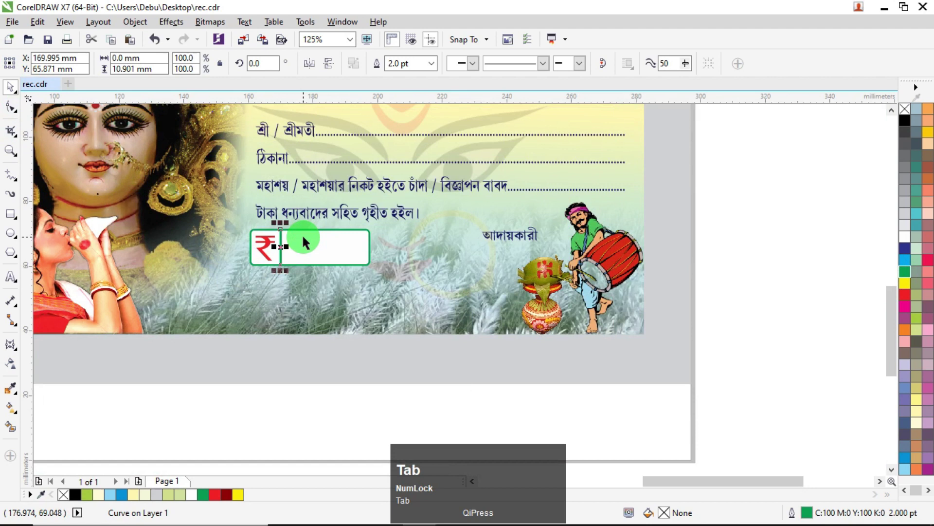
- Group the amount box, rupee symbol and divider line, and nudge the group about 0.4 mm to the right
{"action": "left_click", "coordinate": [434, 344]}
{"action": "left_click_drag", "start_coordinate": [431, 396], "coordinate": [246, 220]}
{"action": "key", "text": "ctrl+g"}
{"action": "left_click", "coordinate": [755, 272]}
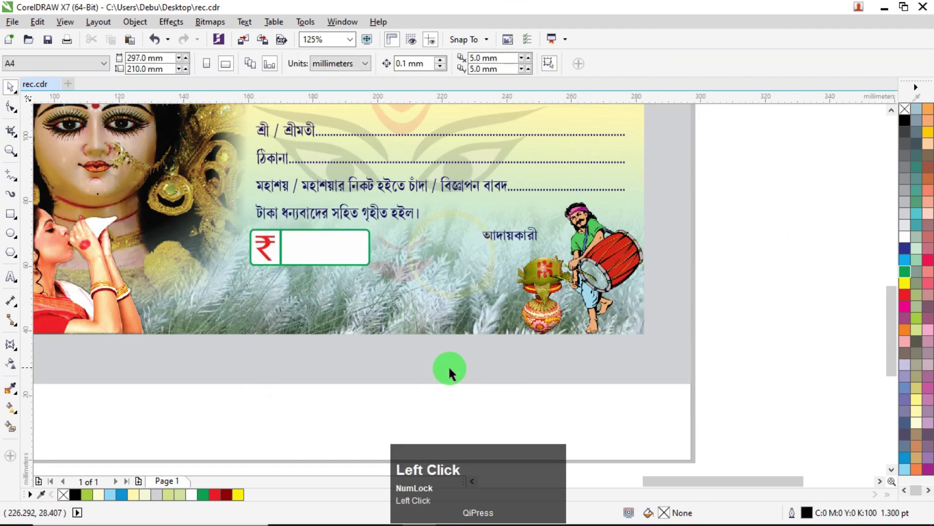
{"action": "left_click_drag", "start_coordinate": [441, 410], "coordinate": [230, 222]}
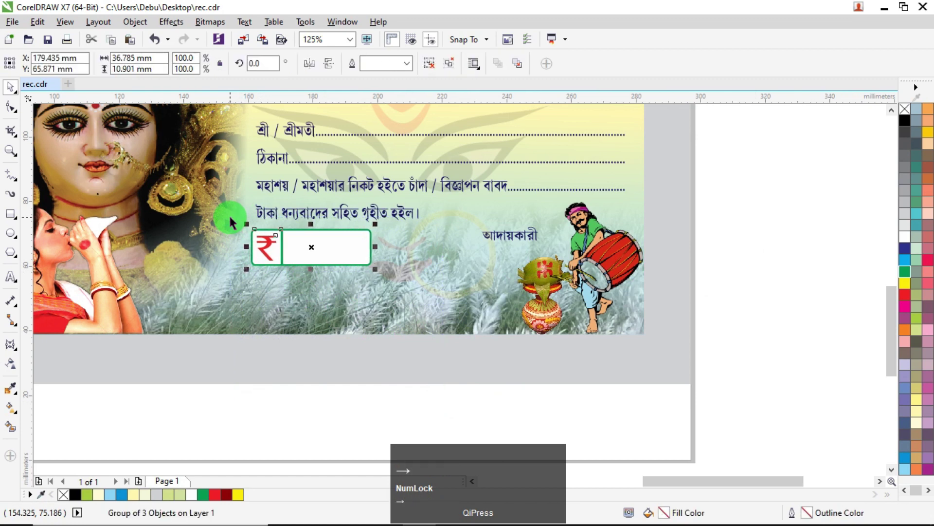
{"action": "left_click", "coordinate": [781, 251]}
- Review the layout of the whole receipt together with its counterfoil stub
{"action": "scroll", "coordinate": [786, 242], "scroll_direction": "down", "scroll_amount": 4}
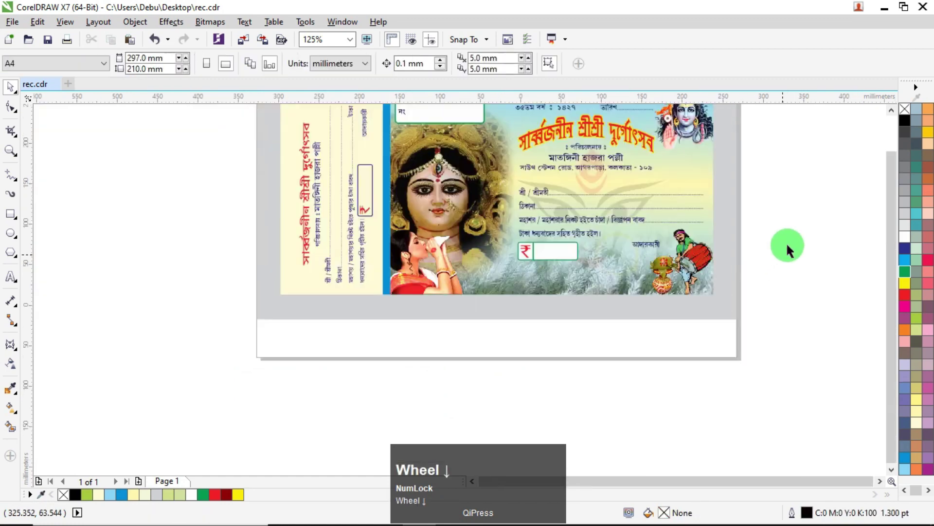
{"action": "scroll", "coordinate": [774, 194], "scroll_direction": "up", "scroll_amount": 4}
{"action": "scroll", "coordinate": [784, 201], "scroll_direction": "down", "scroll_amount": 2}
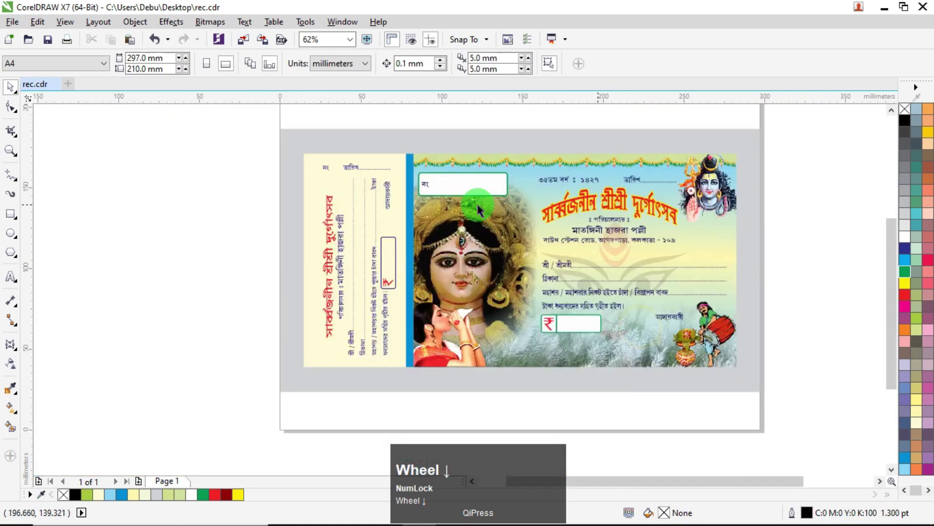
{"action": "left_click", "coordinate": [10, 152]}
{"action": "left_click_drag", "start_coordinate": [630, 327], "coordinate": [786, 404]}
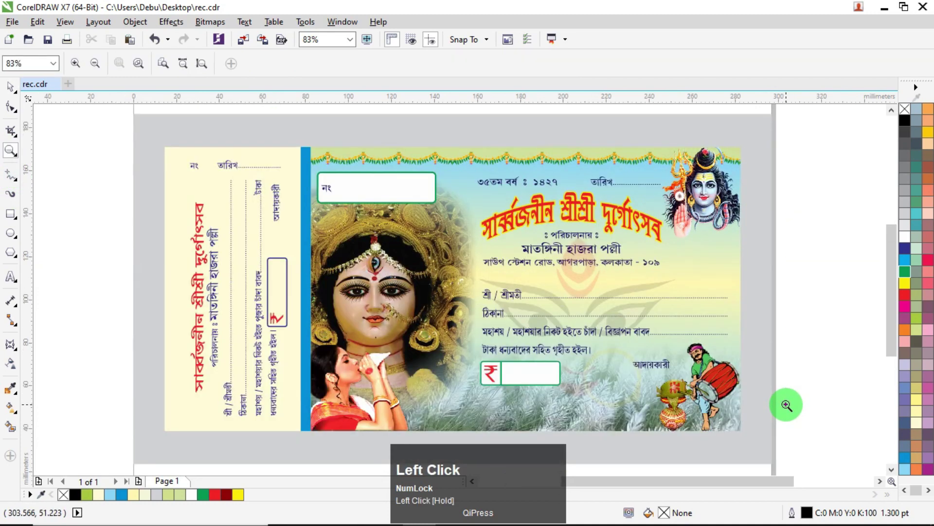